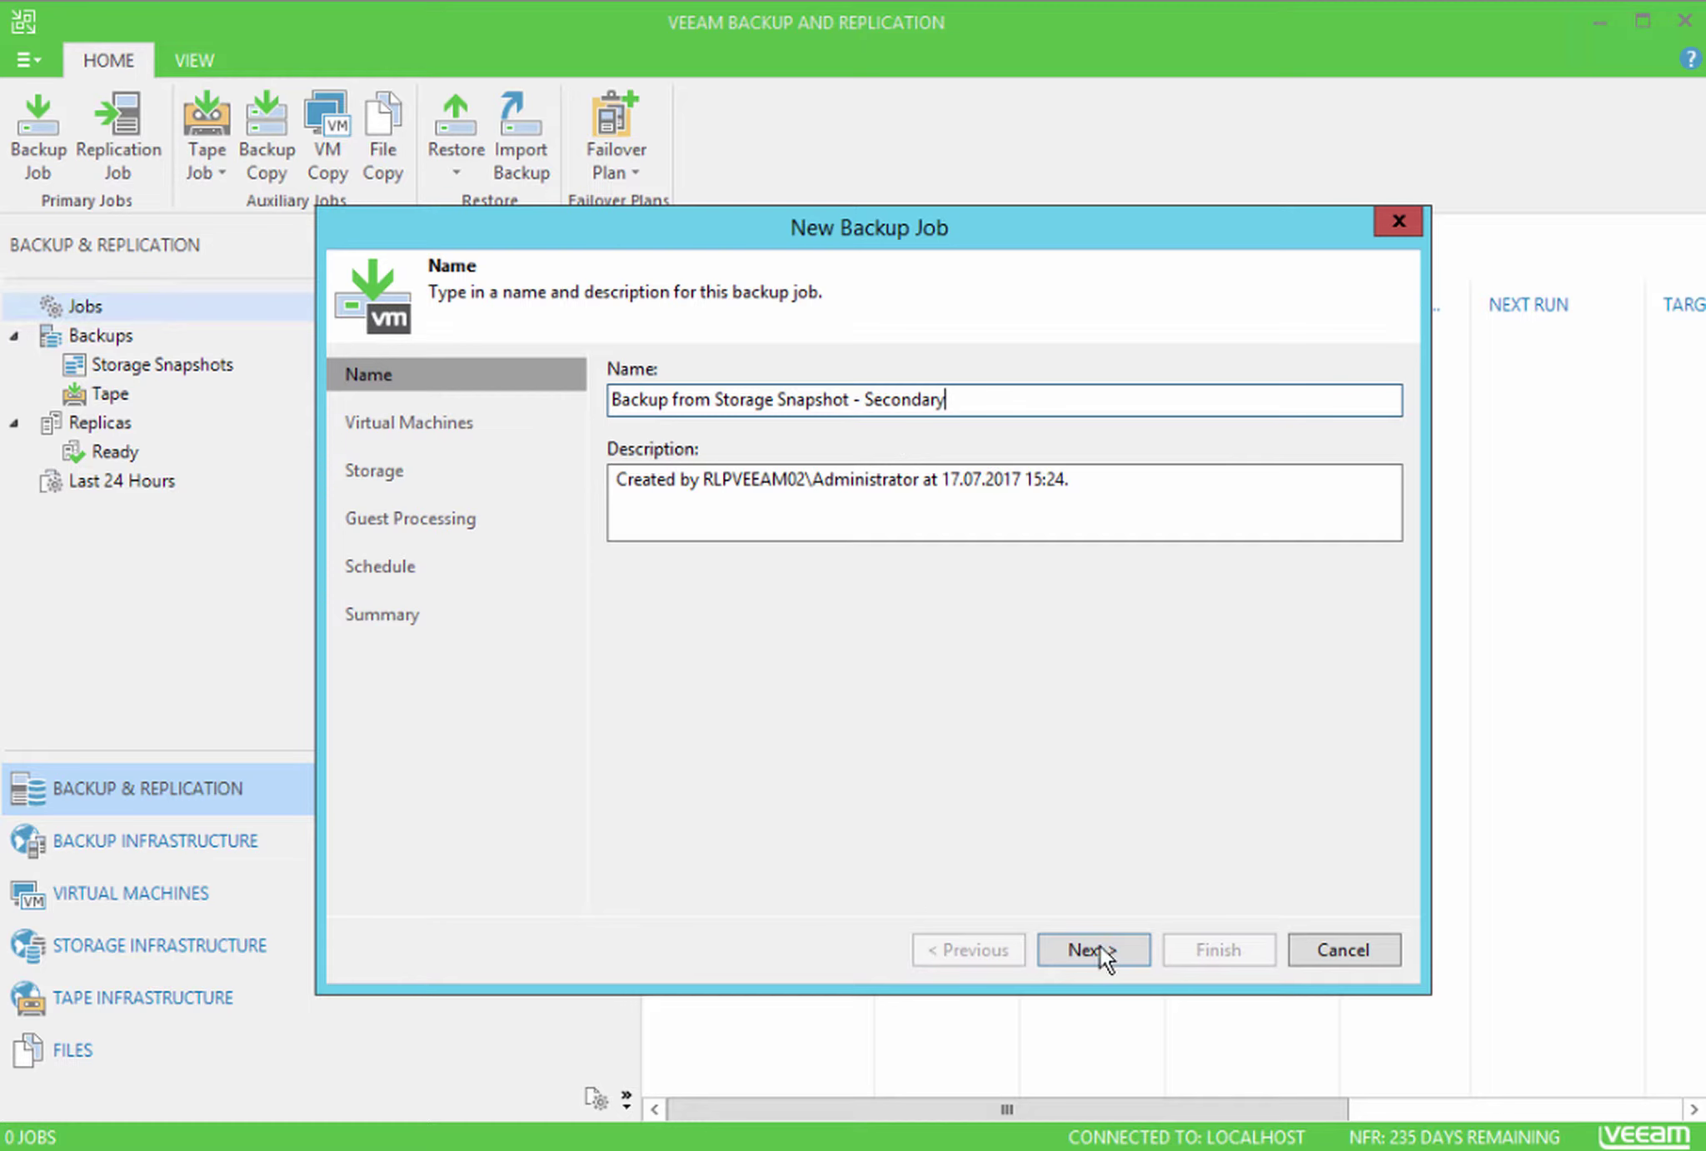
Accept the job name and add the virtual machine NAWINiSCSI01 from host 172.16.1.1 to the backup job
{"action": "left_click", "coordinate": [1100, 949]}
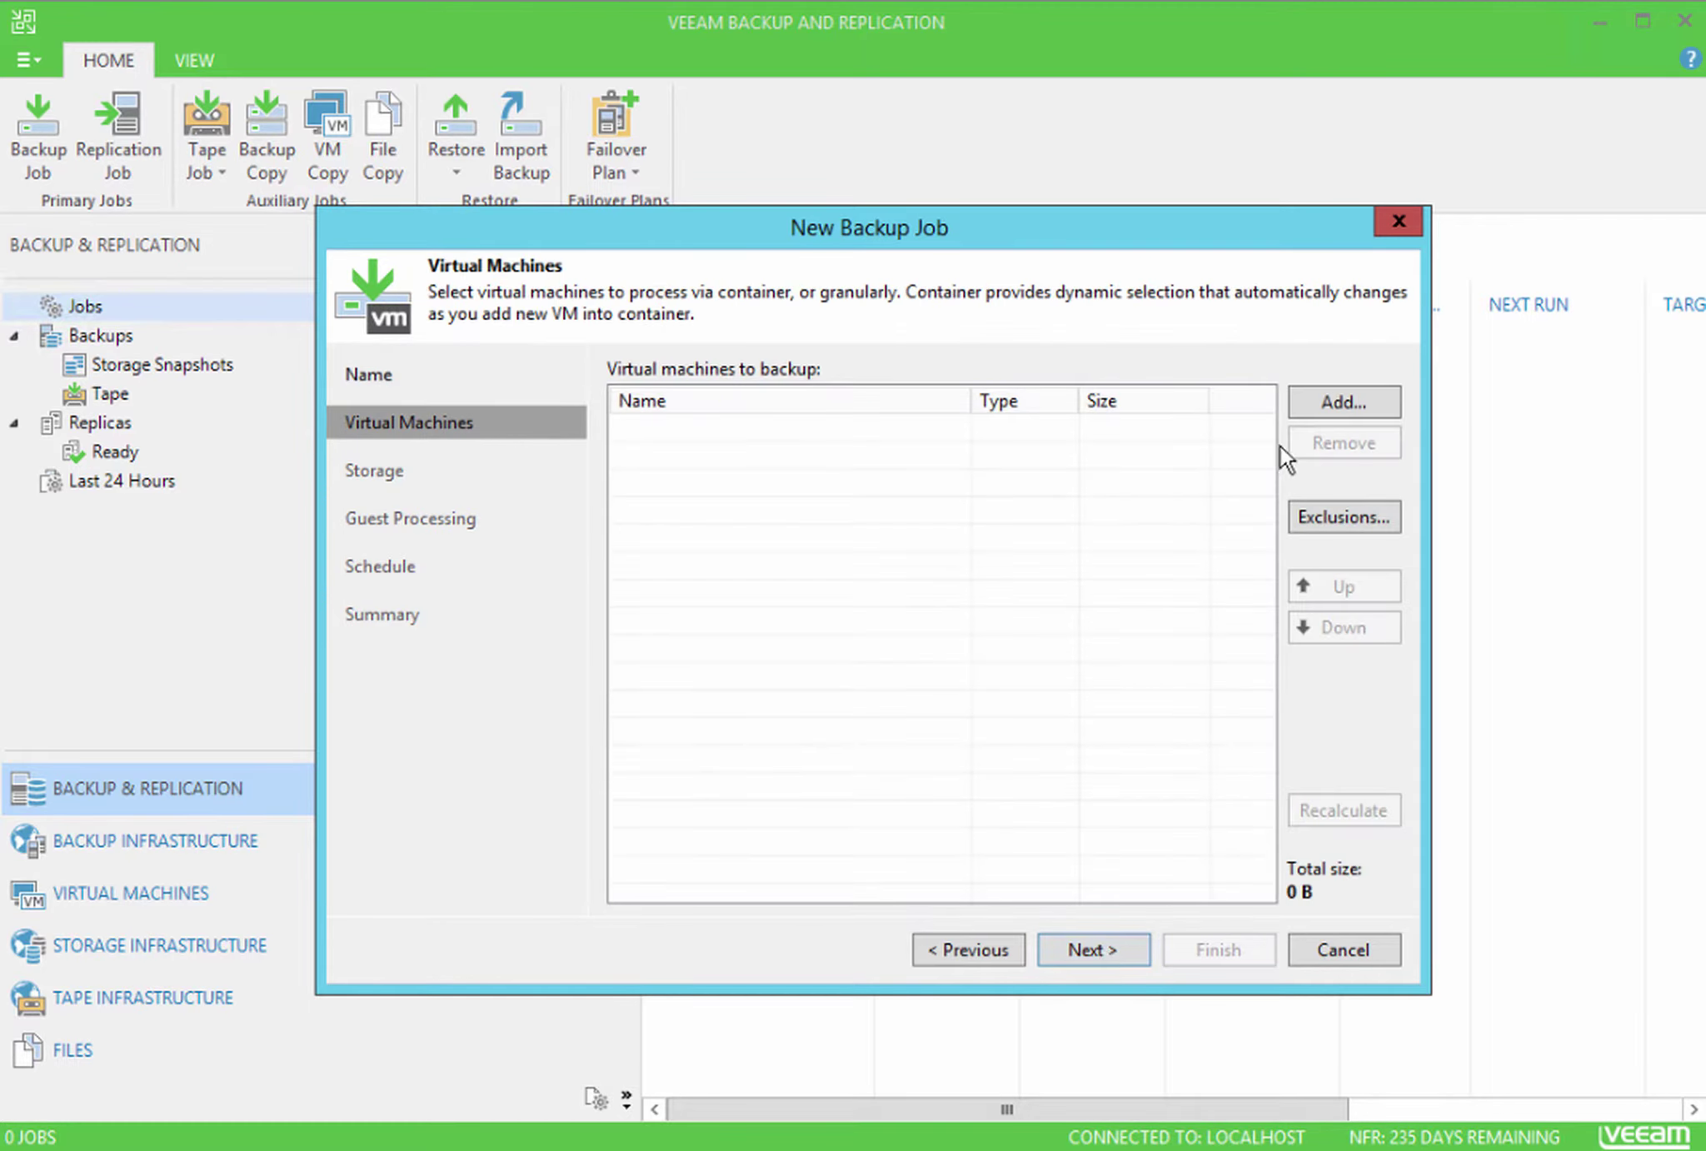
{"action": "left_click", "coordinate": [1324, 415]}
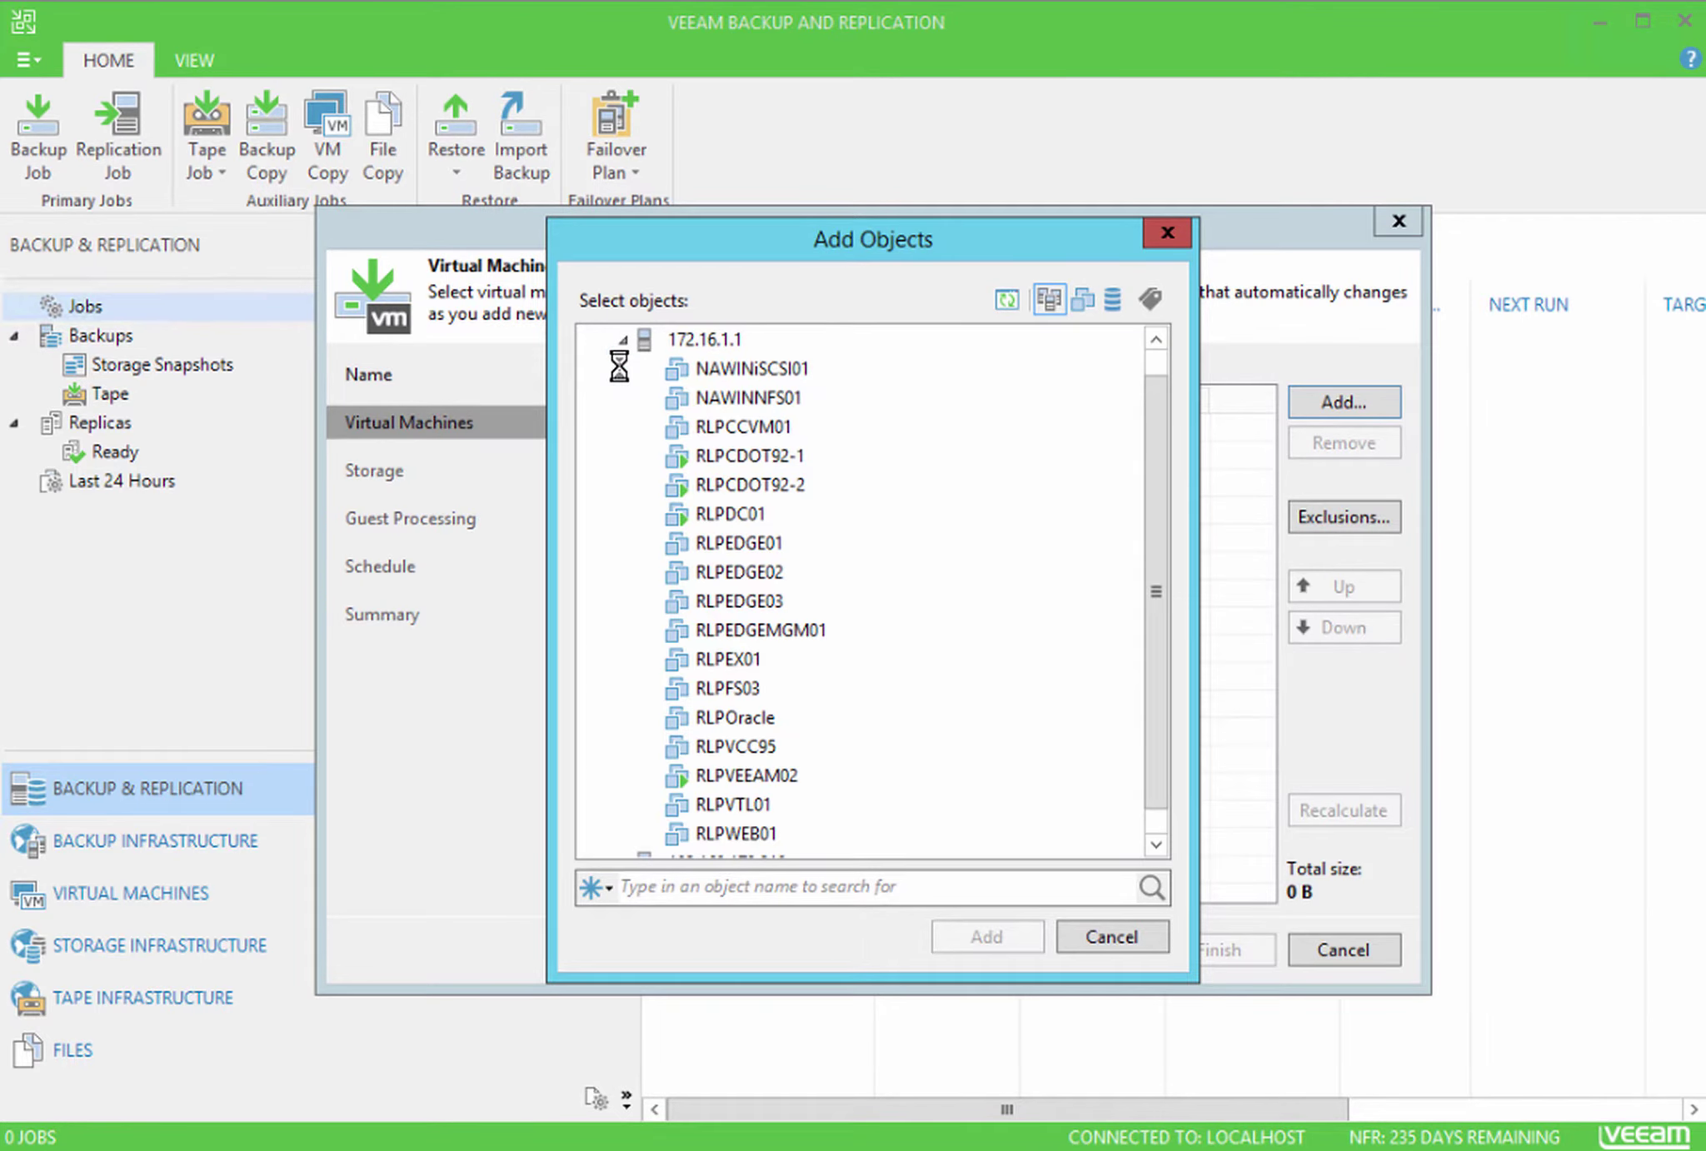
{"action": "left_click", "coordinate": [705, 374]}
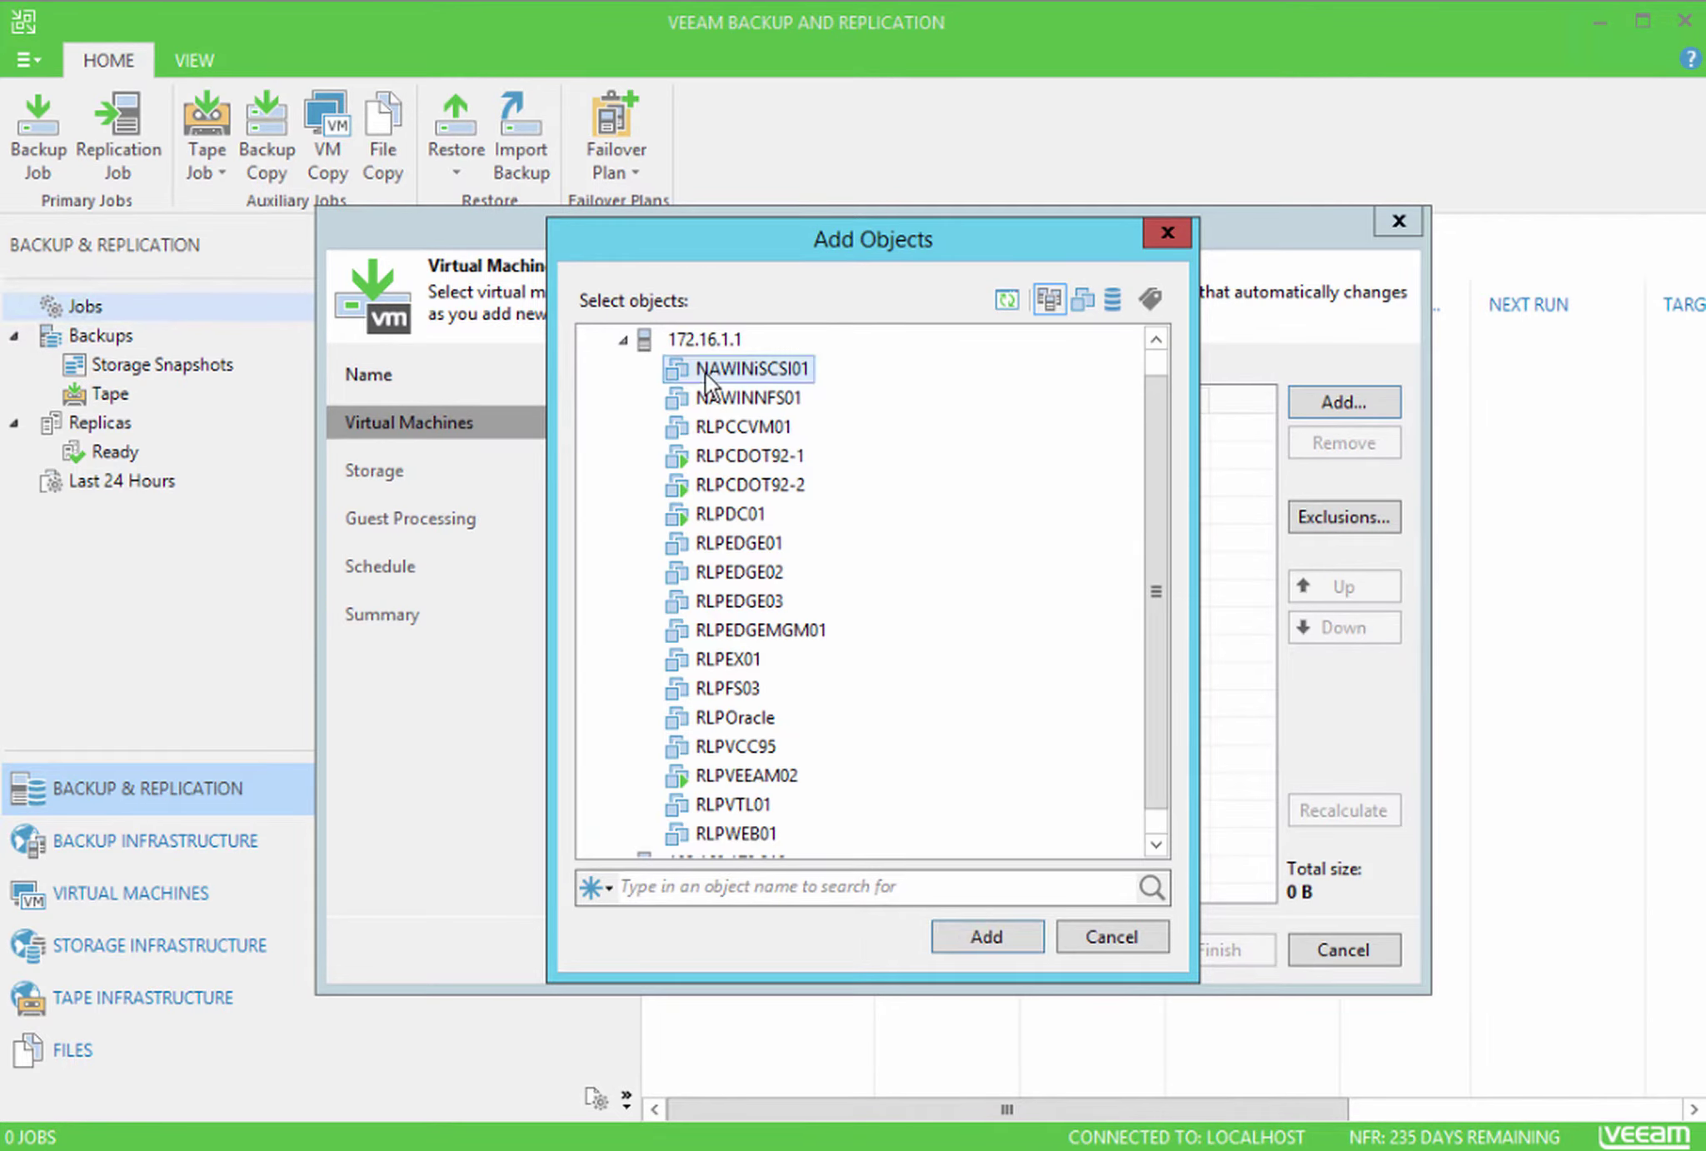
{"action": "left_click", "coordinate": [1001, 931]}
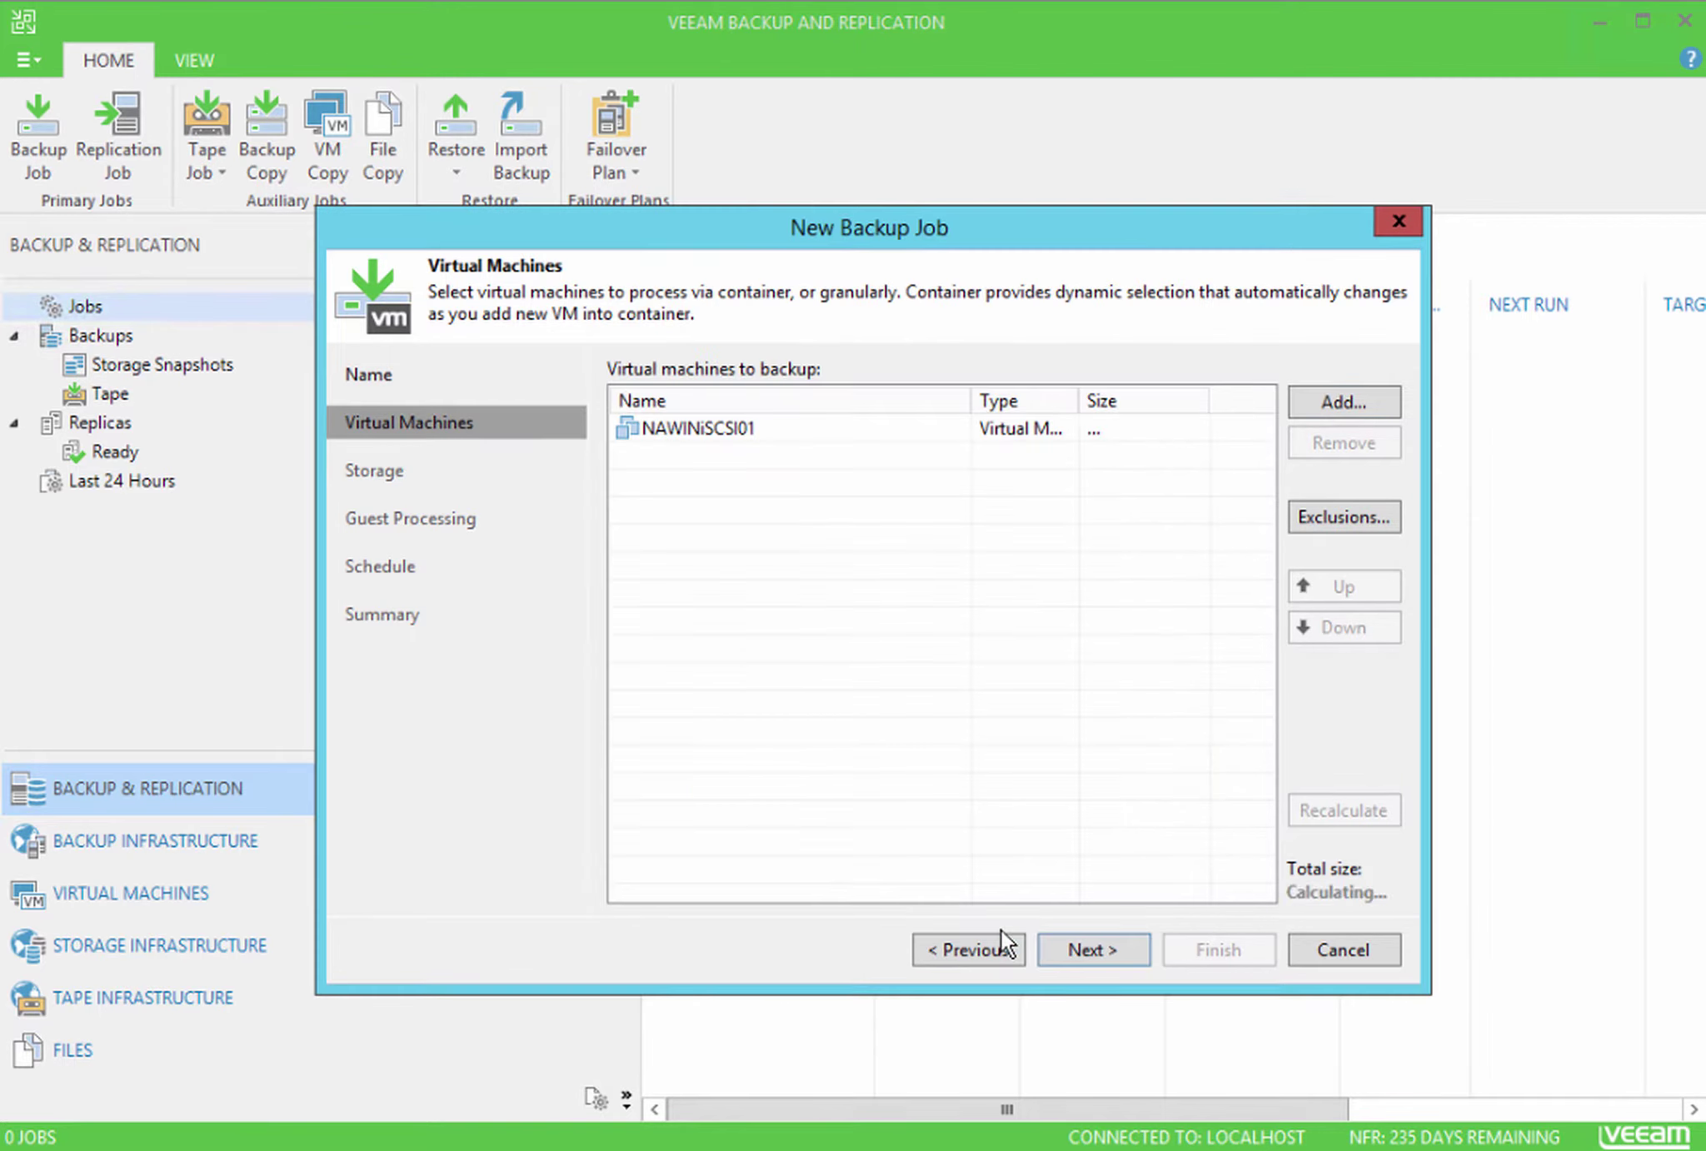
{"action": "left_click", "coordinate": [1051, 418]}
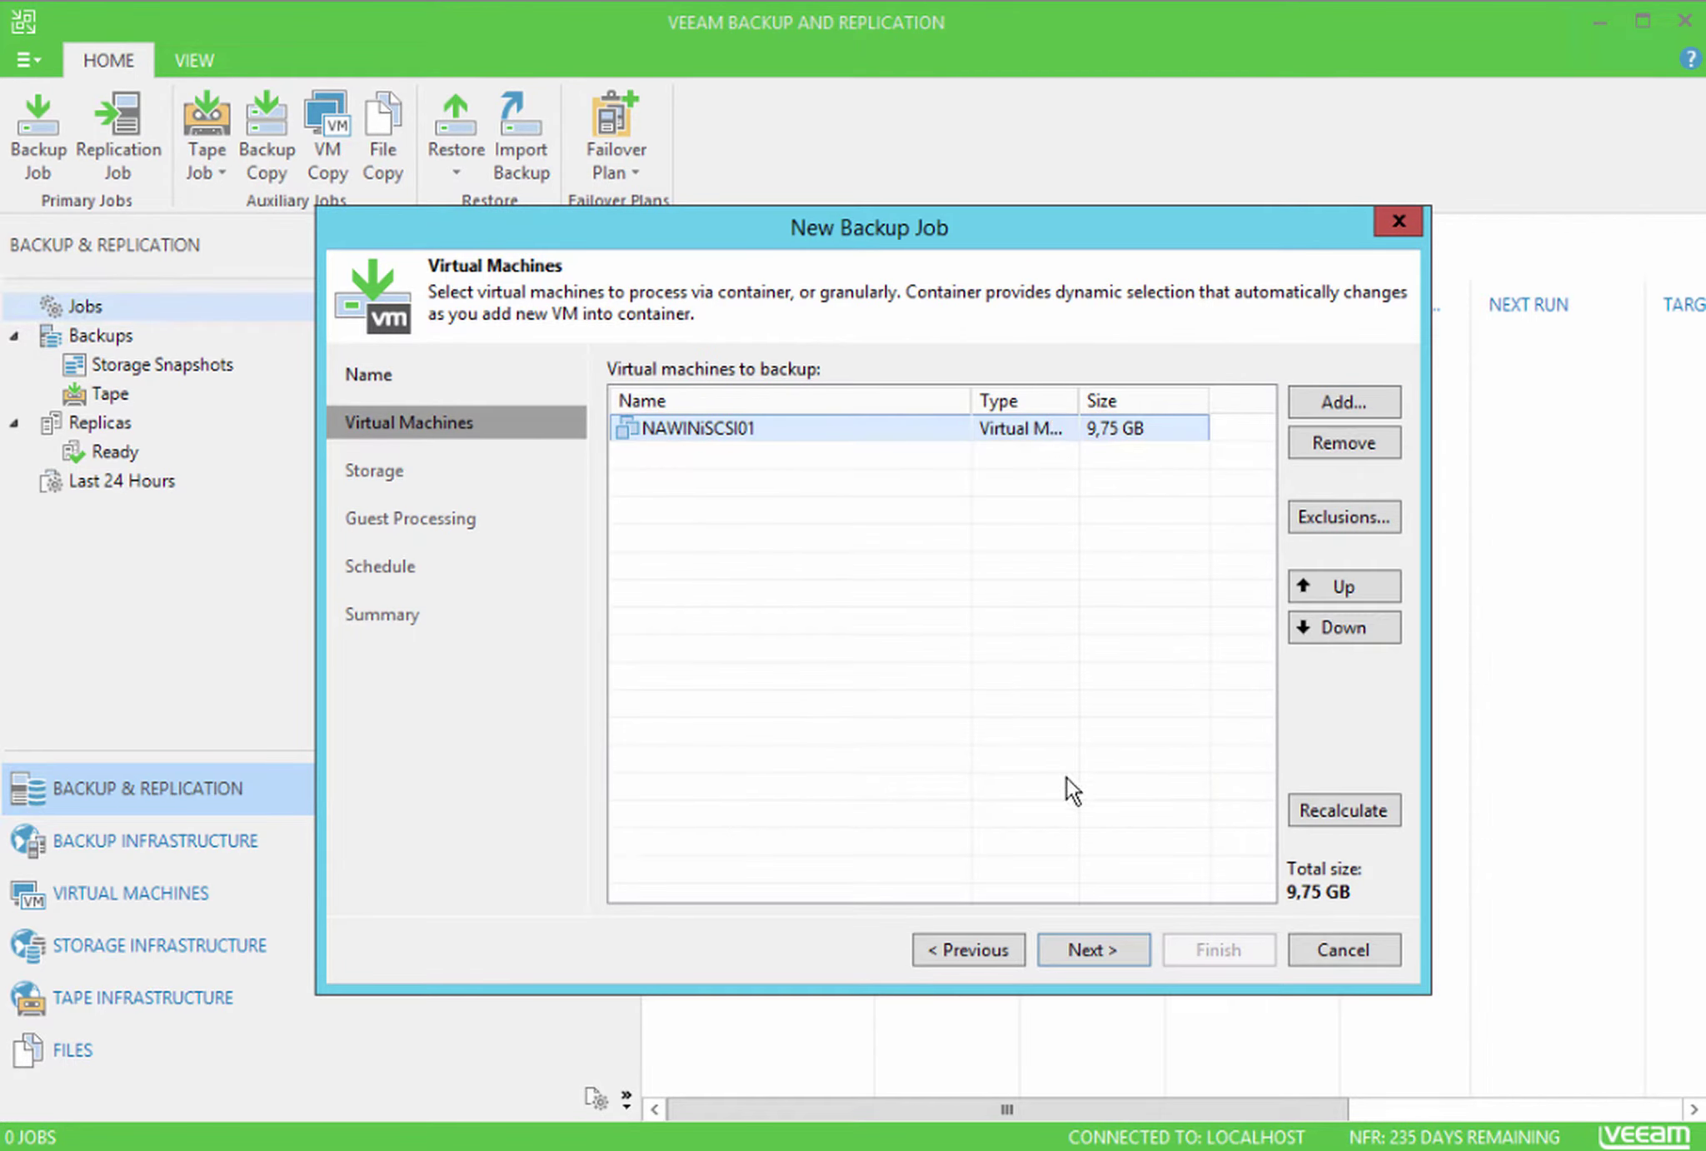
Choose SOBRepo01 as the backup repository and set the restore points to keep on disk to 3
{"action": "left_click", "coordinate": [1109, 938]}
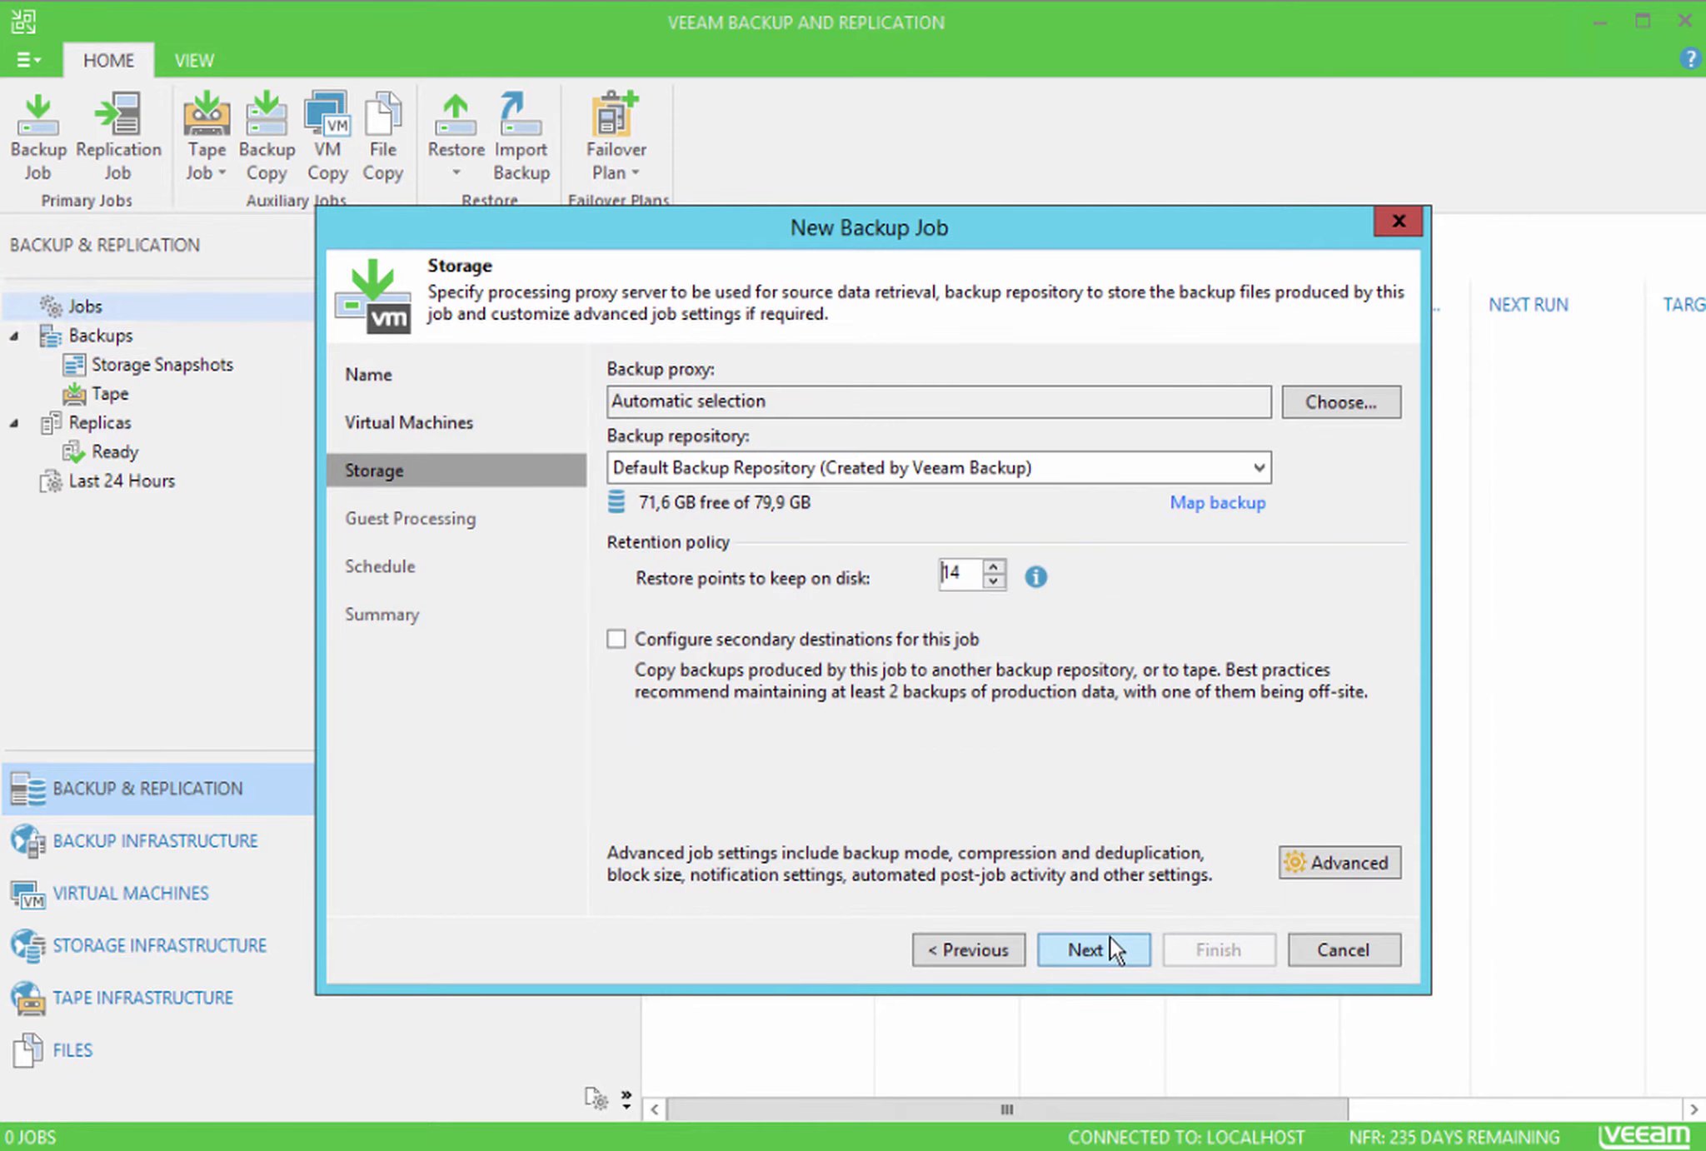
{"action": "left_click", "coordinate": [1044, 471]}
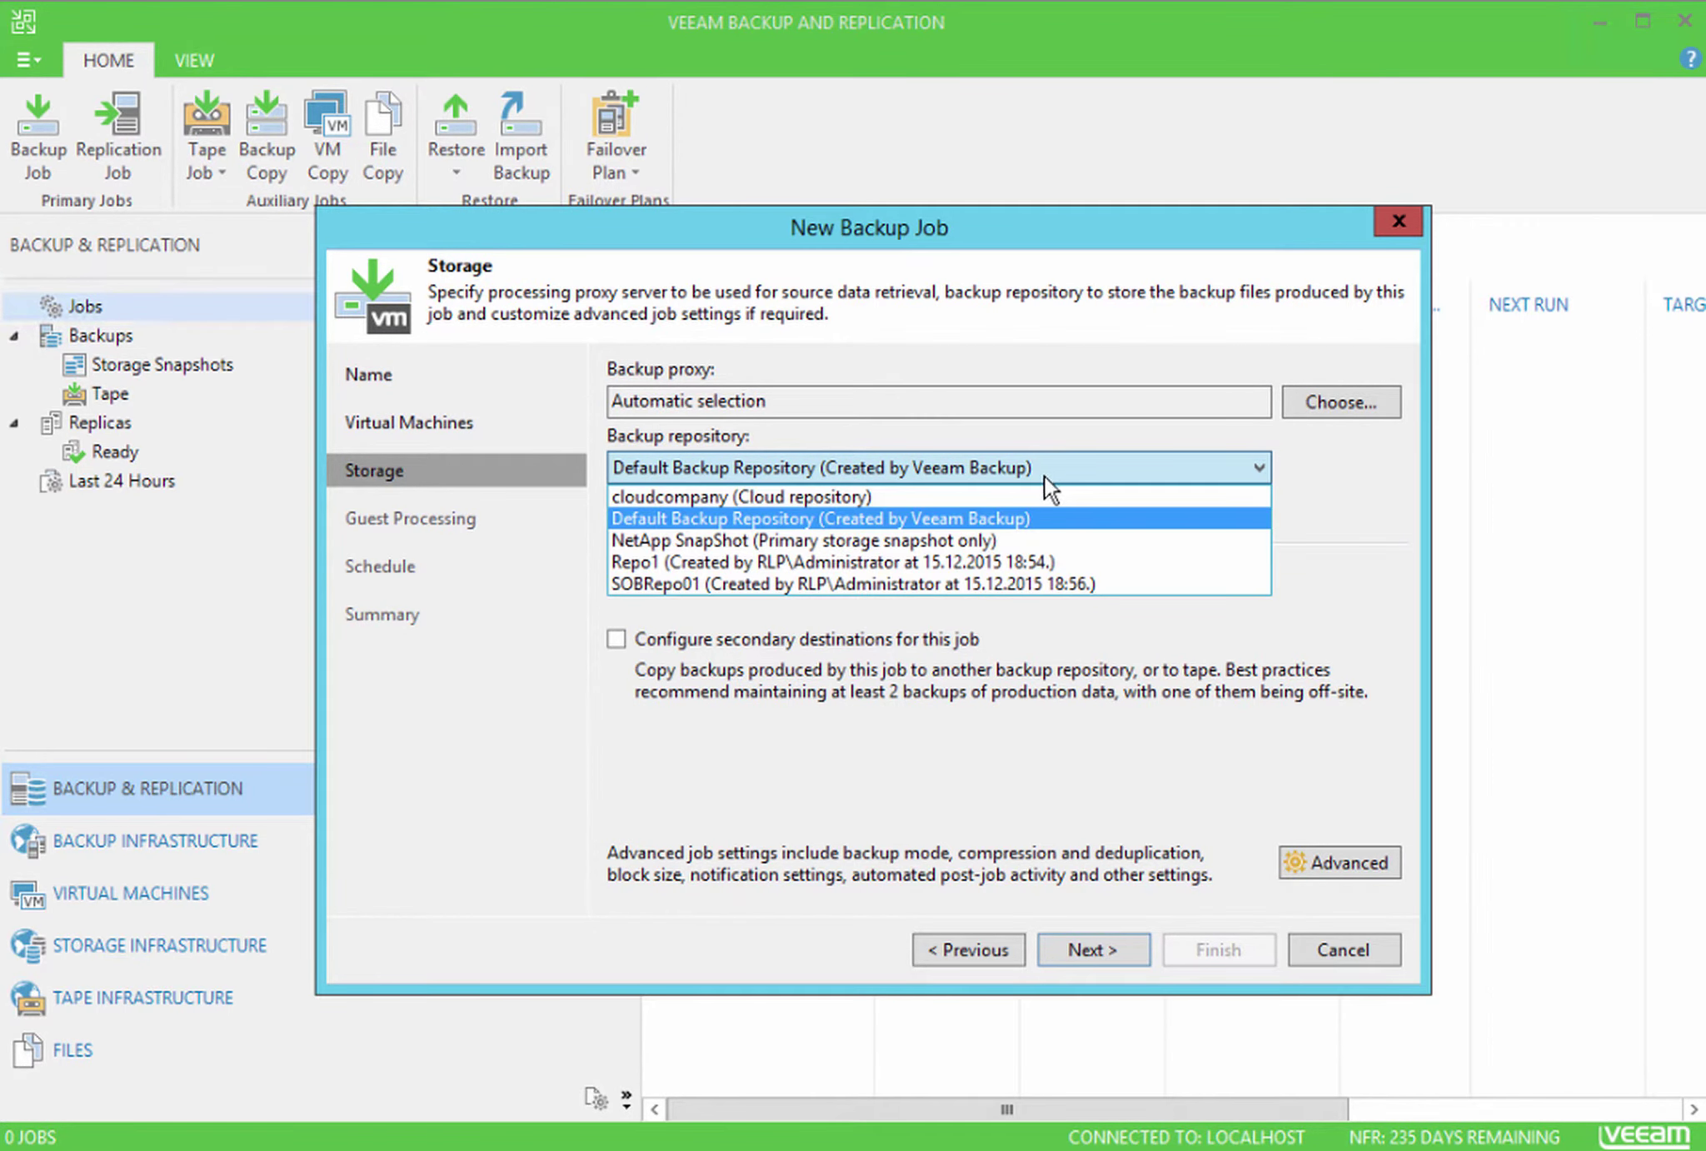
{"action": "left_click", "coordinate": [1009, 576]}
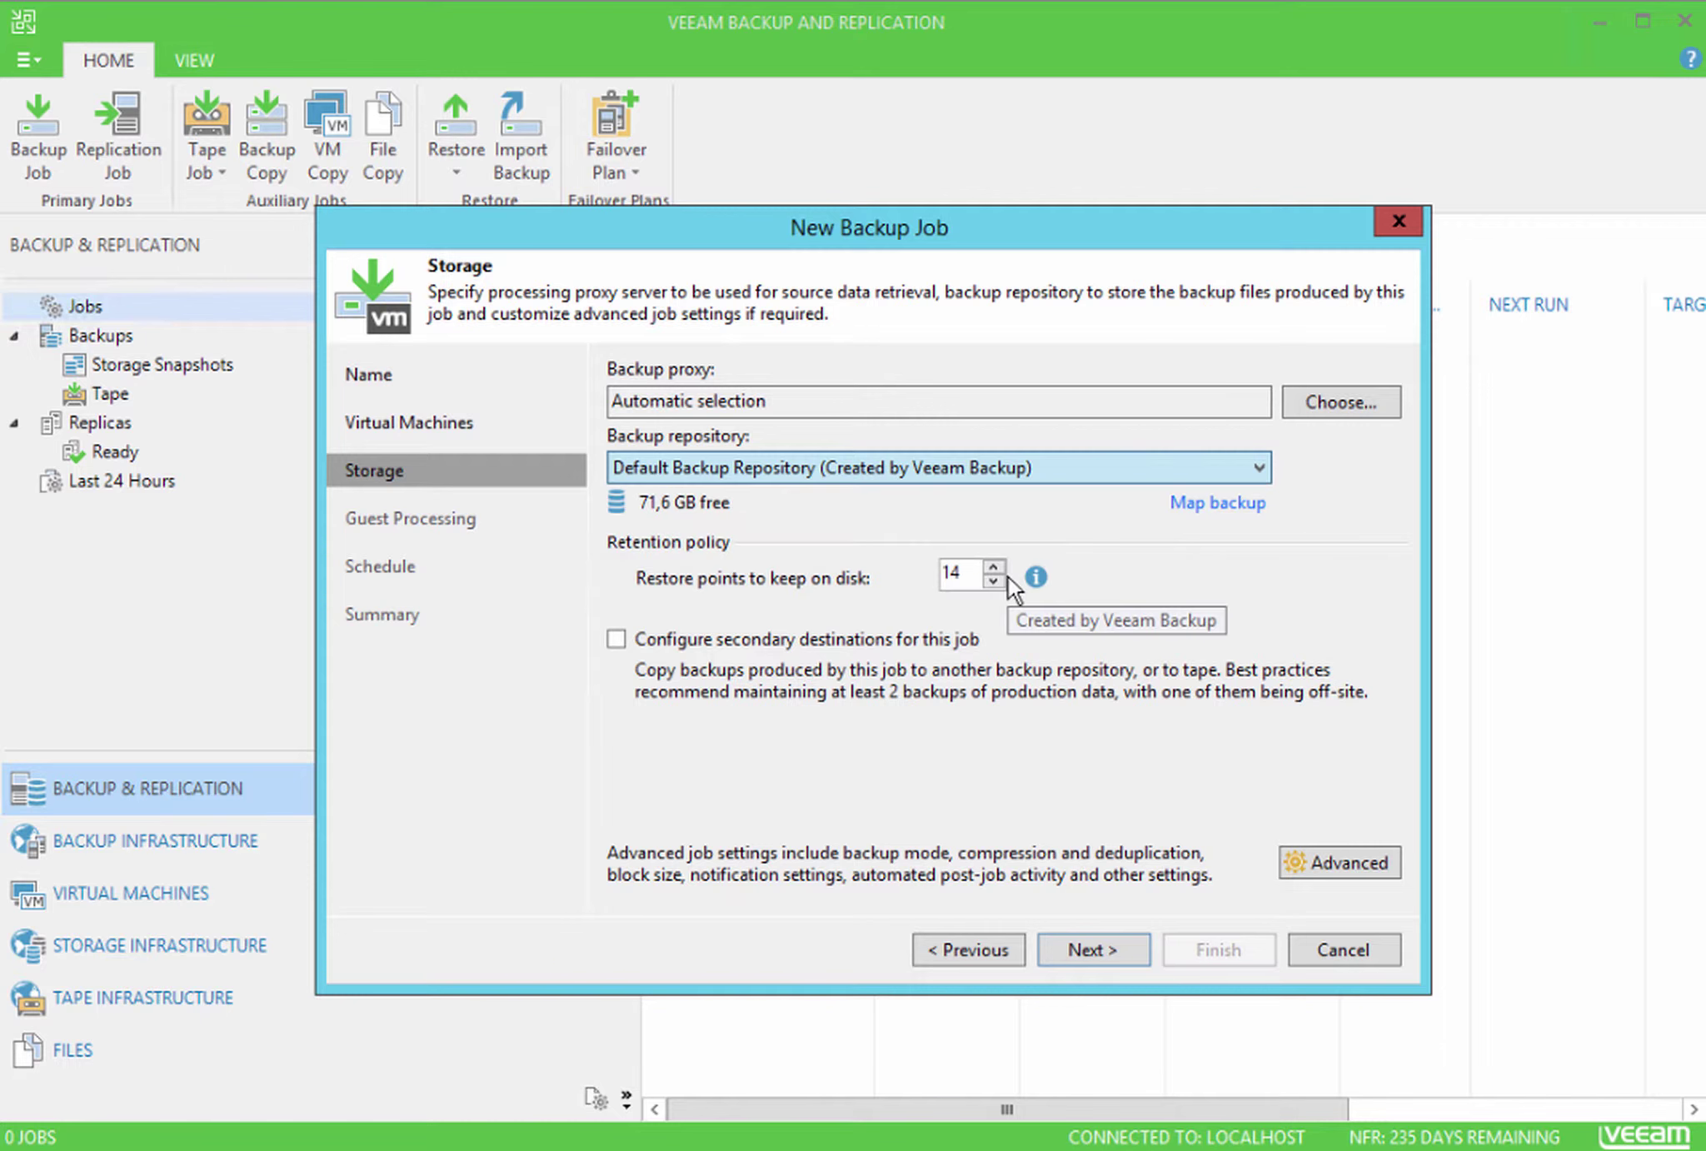
{"action": "left_click_drag", "start_coordinate": [965, 577], "coordinate": [920, 575]}
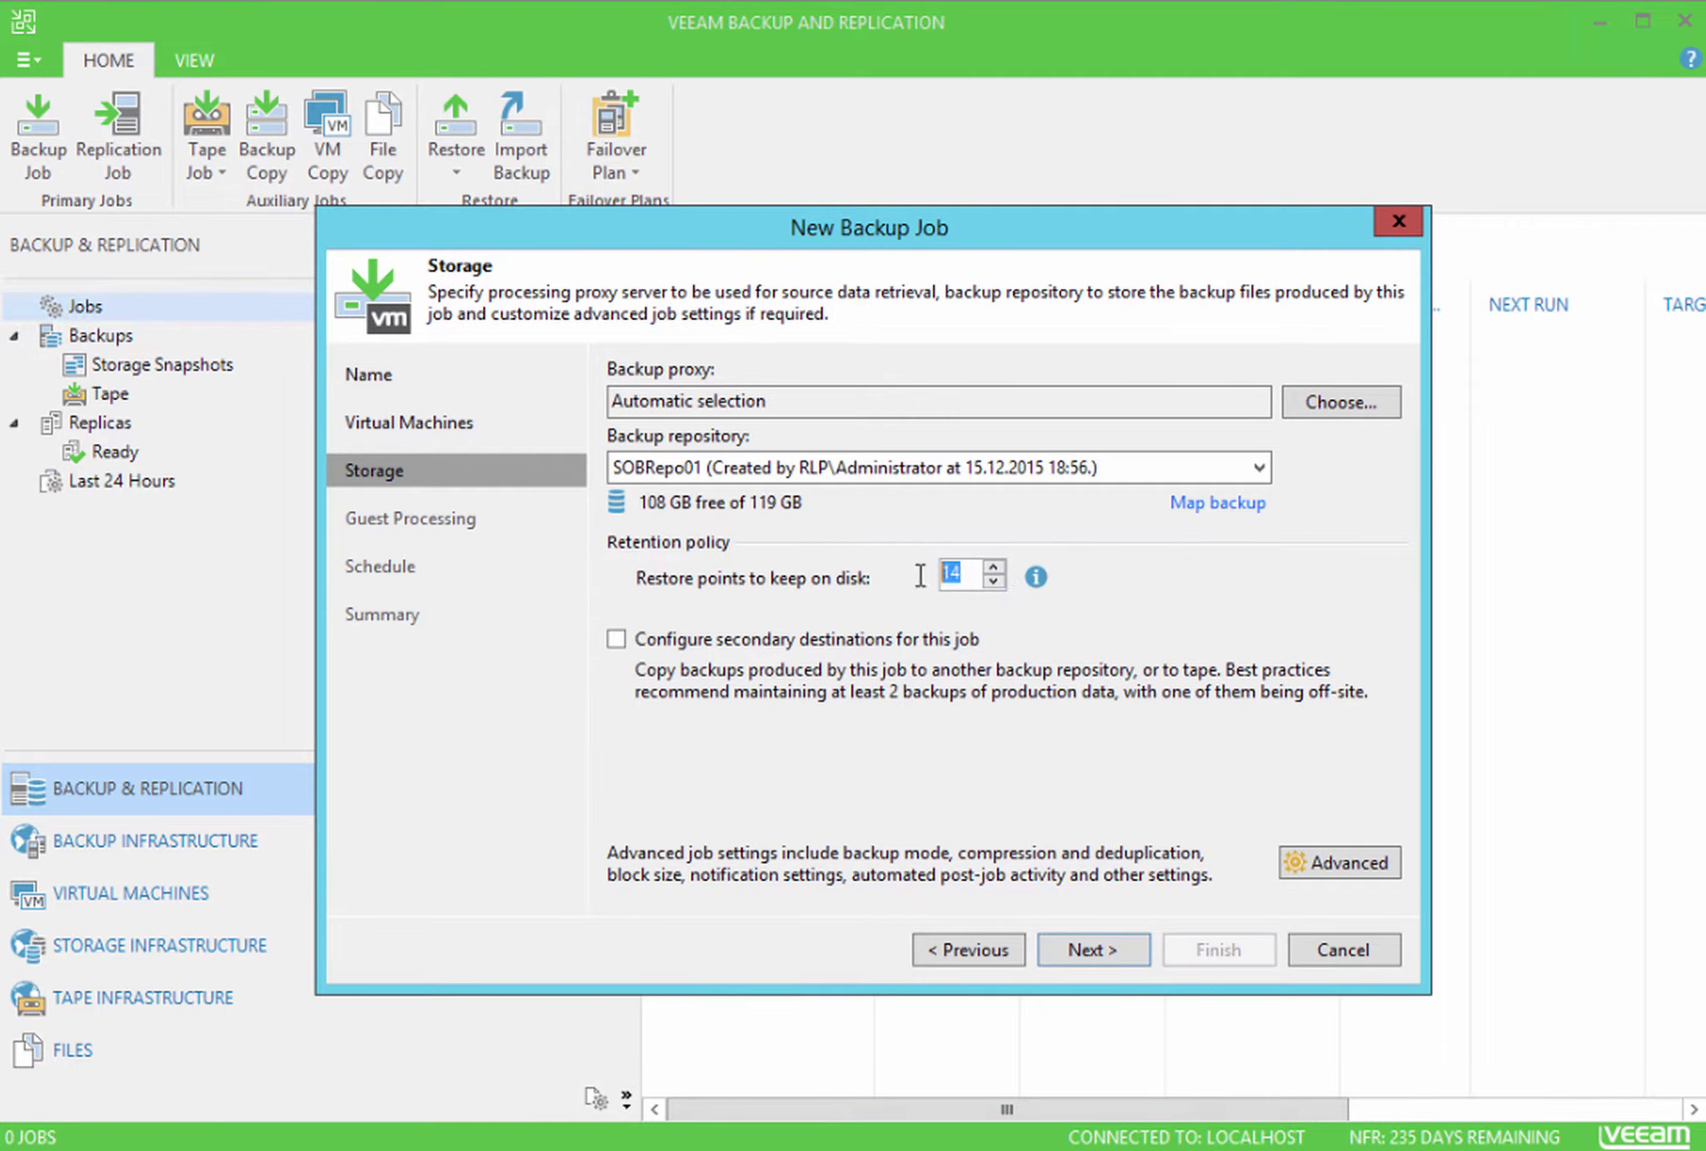
{"action": "type", "text": "3"}
Review the primary storage integration options in the advanced job settings, covering storage snapshot backup, VM count limit and both failovers
{"action": "left_click", "coordinate": [1318, 869]}
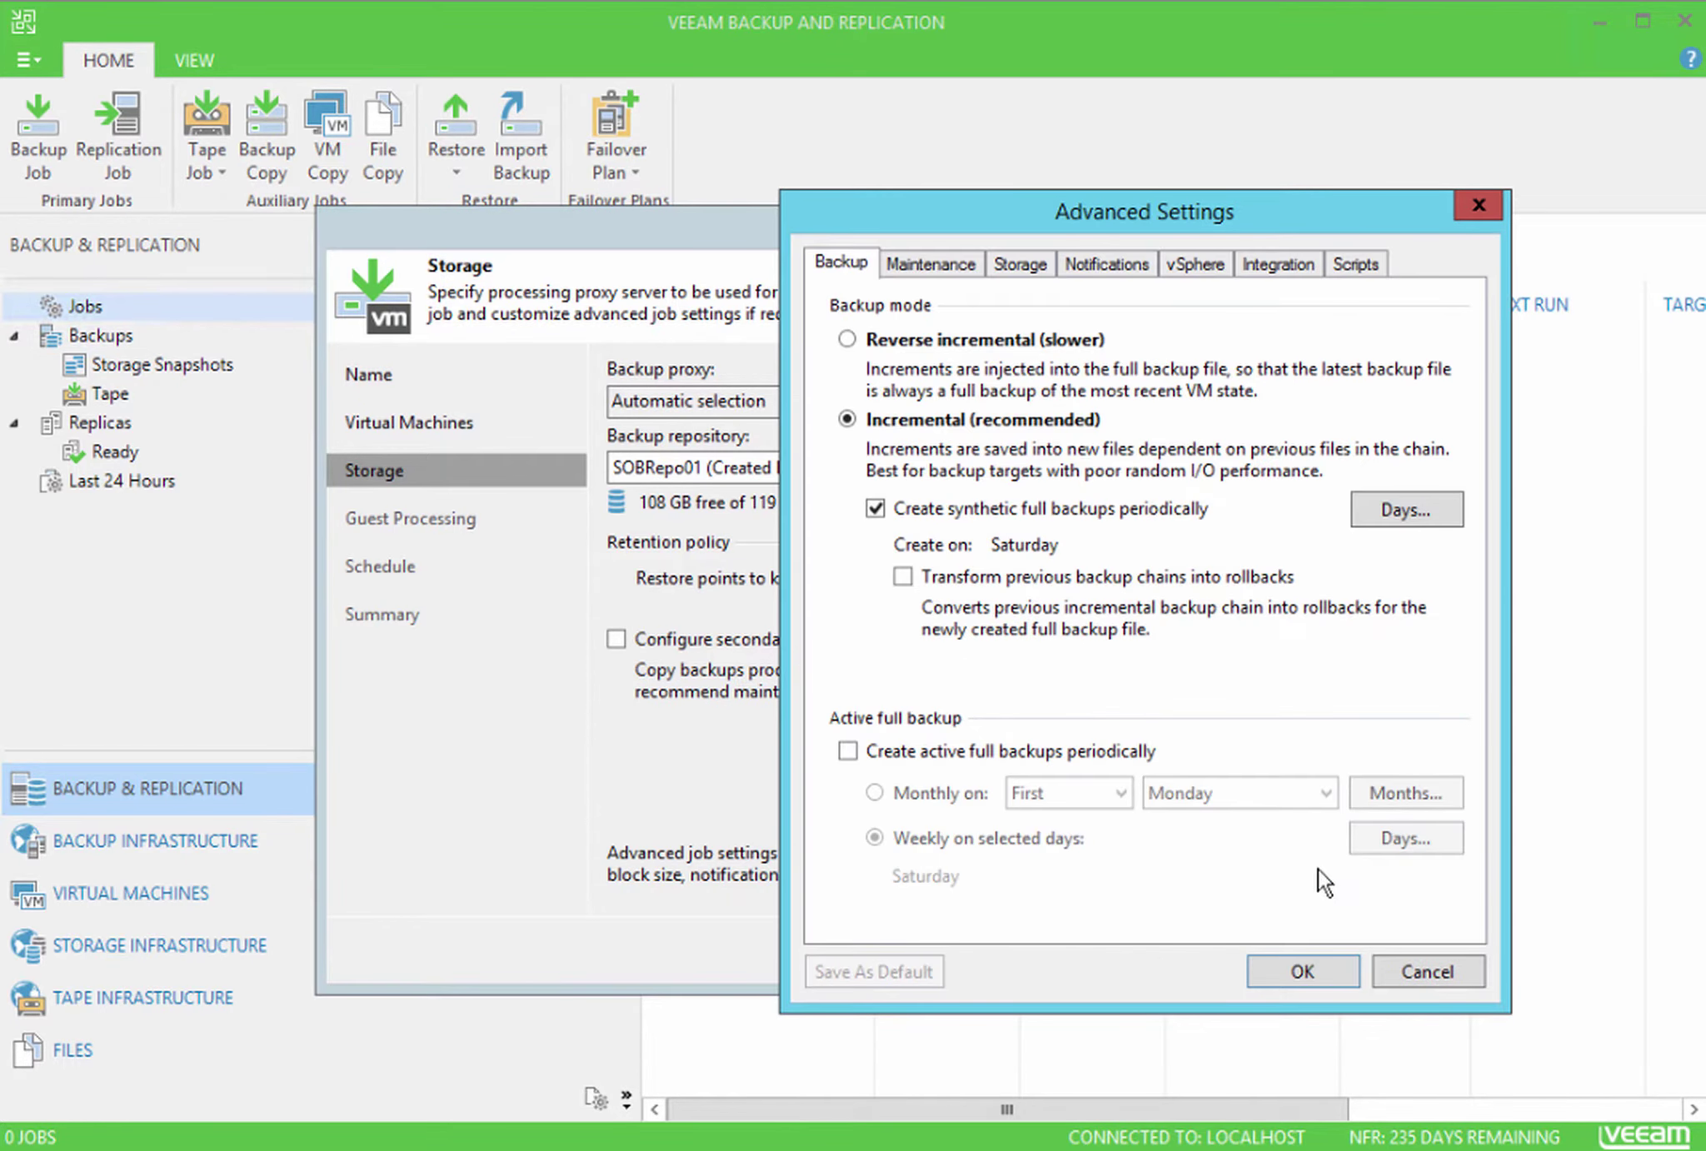
{"action": "left_click", "coordinate": [1275, 269]}
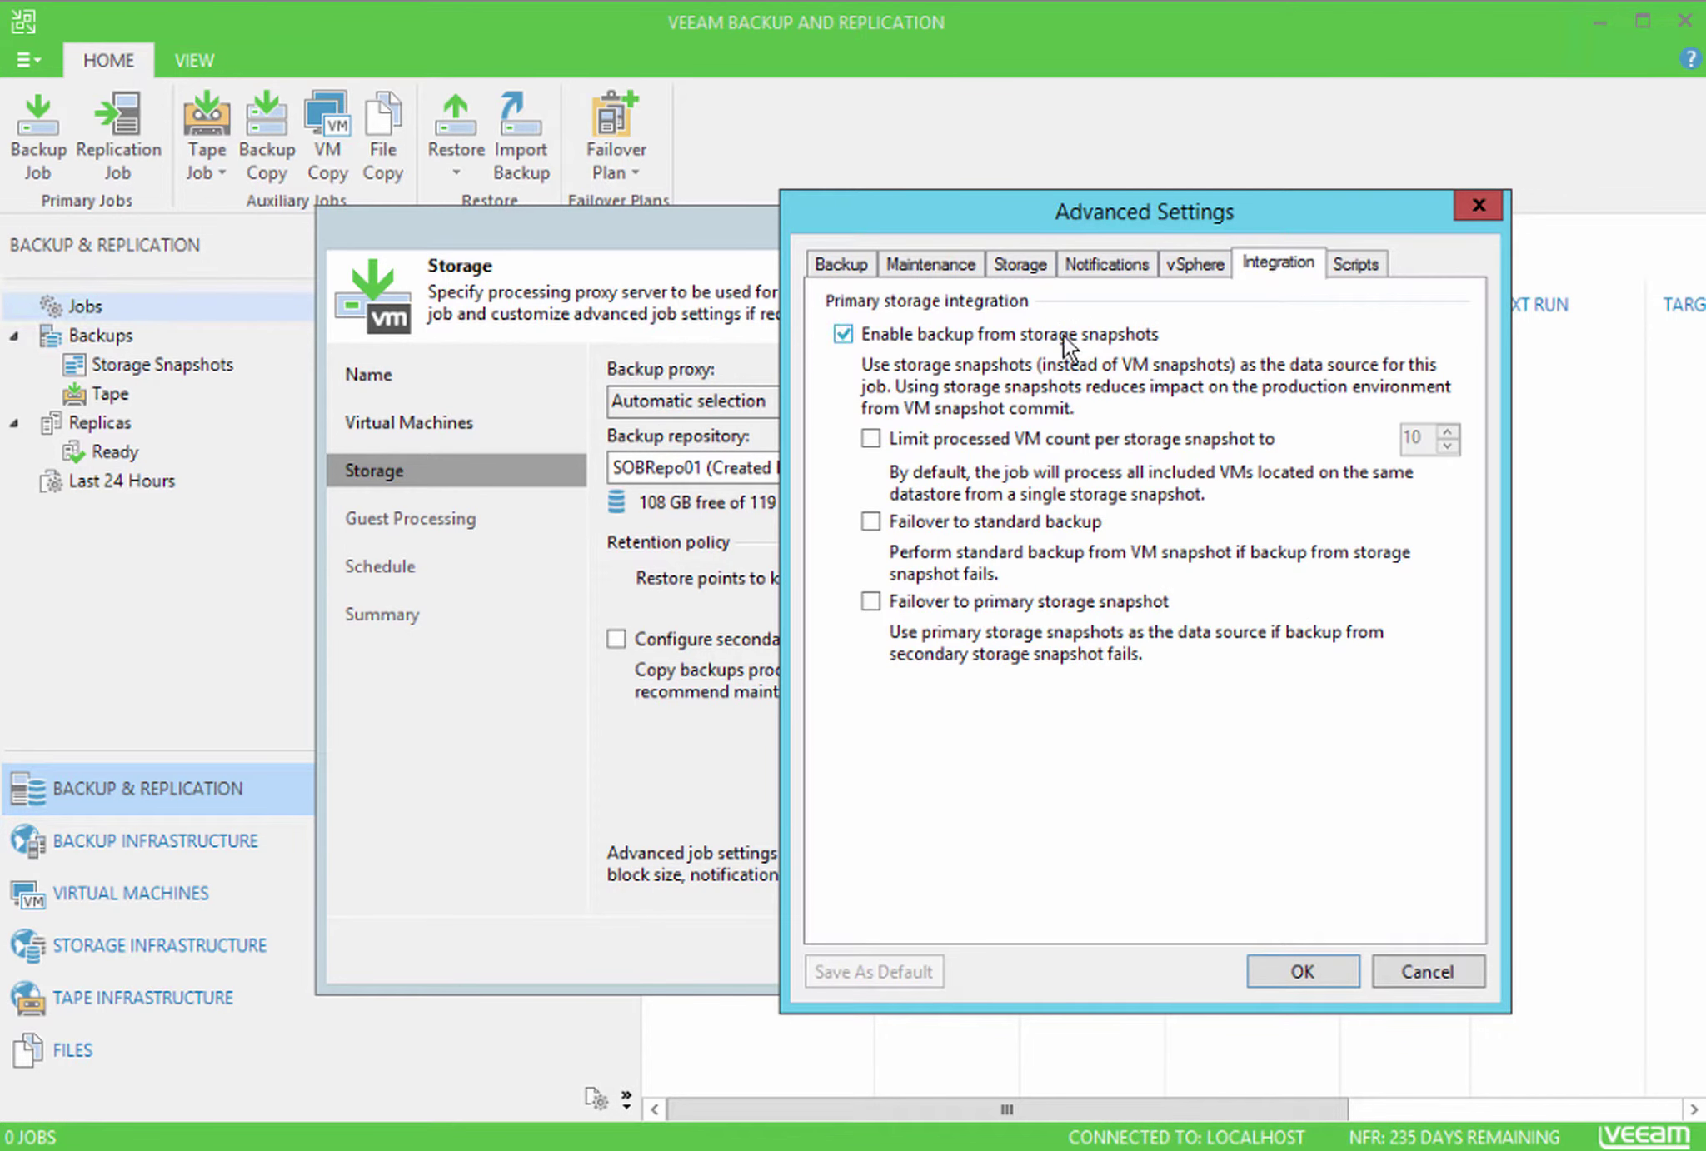
{"action": "left_click", "coordinate": [1064, 335]}
{"action": "left_click", "coordinate": [1064, 335]}
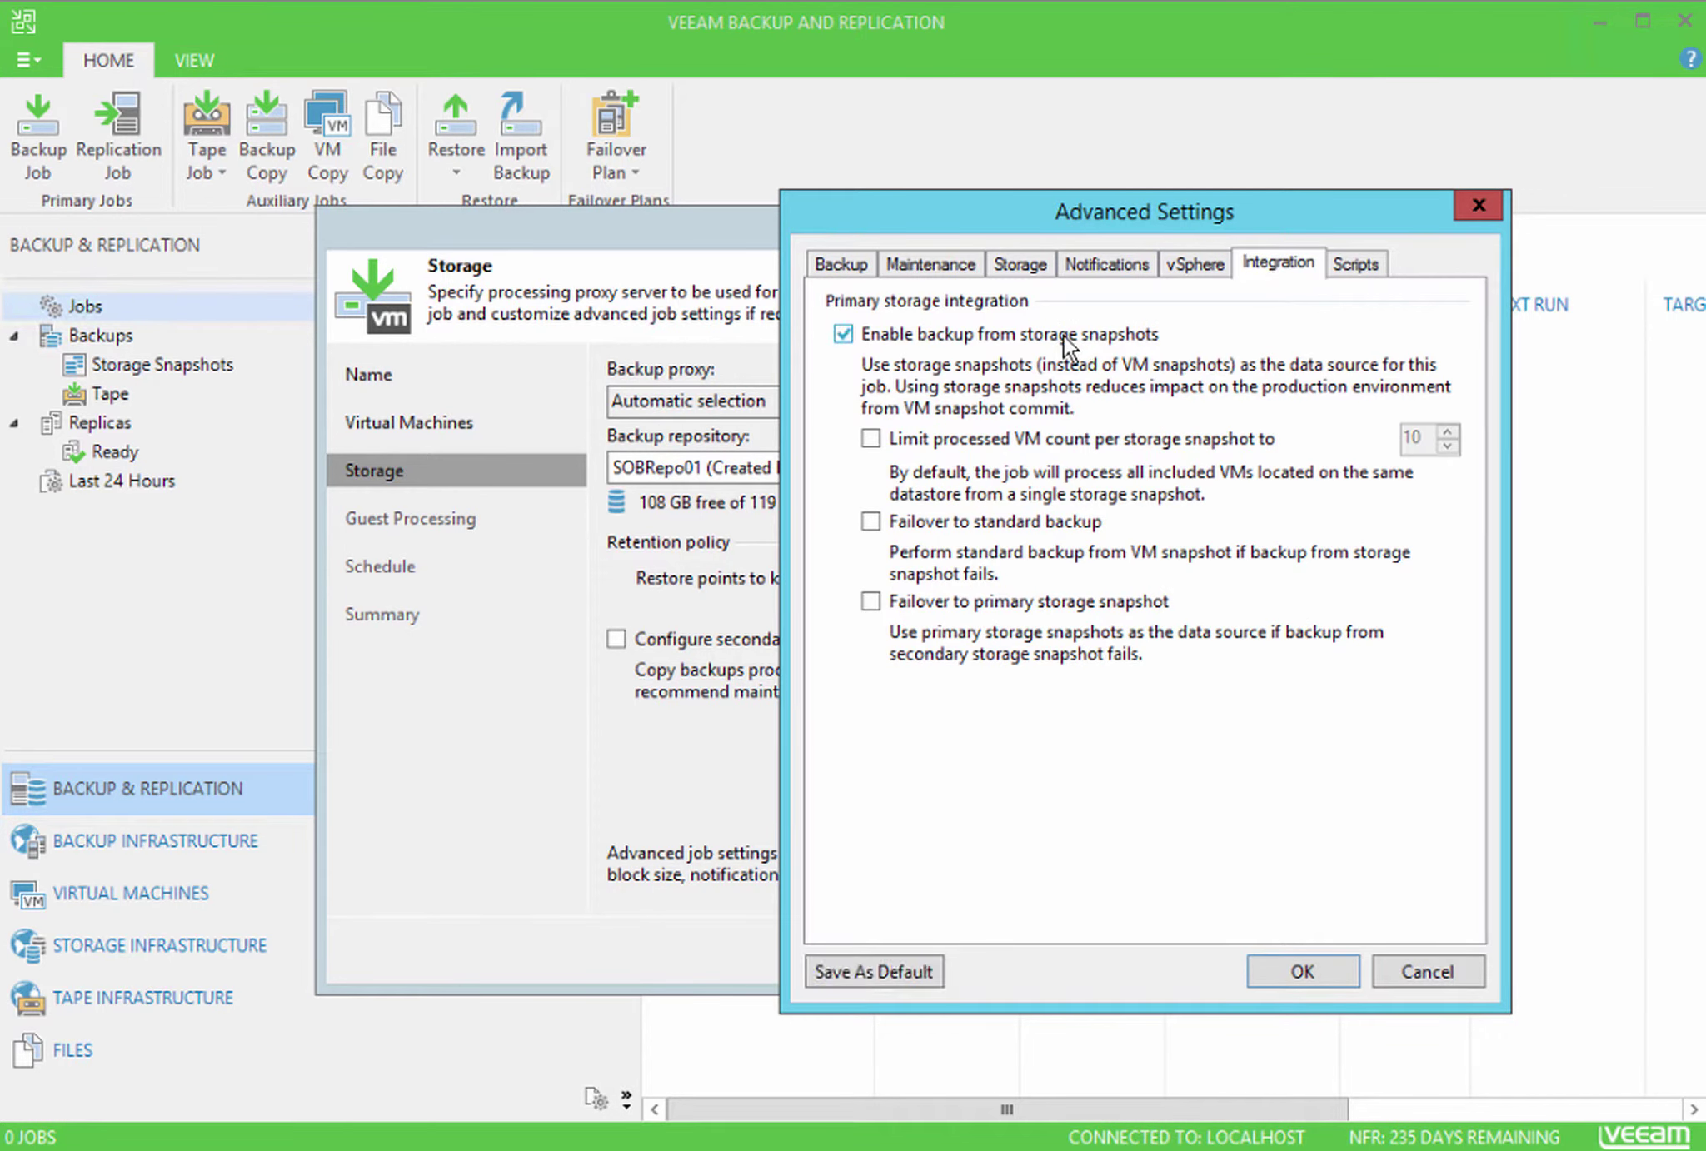
{"action": "left_click", "coordinate": [1065, 440]}
{"action": "left_click", "coordinate": [1065, 440]}
{"action": "left_click", "coordinate": [1061, 522]}
{"action": "left_click", "coordinate": [1062, 522]}
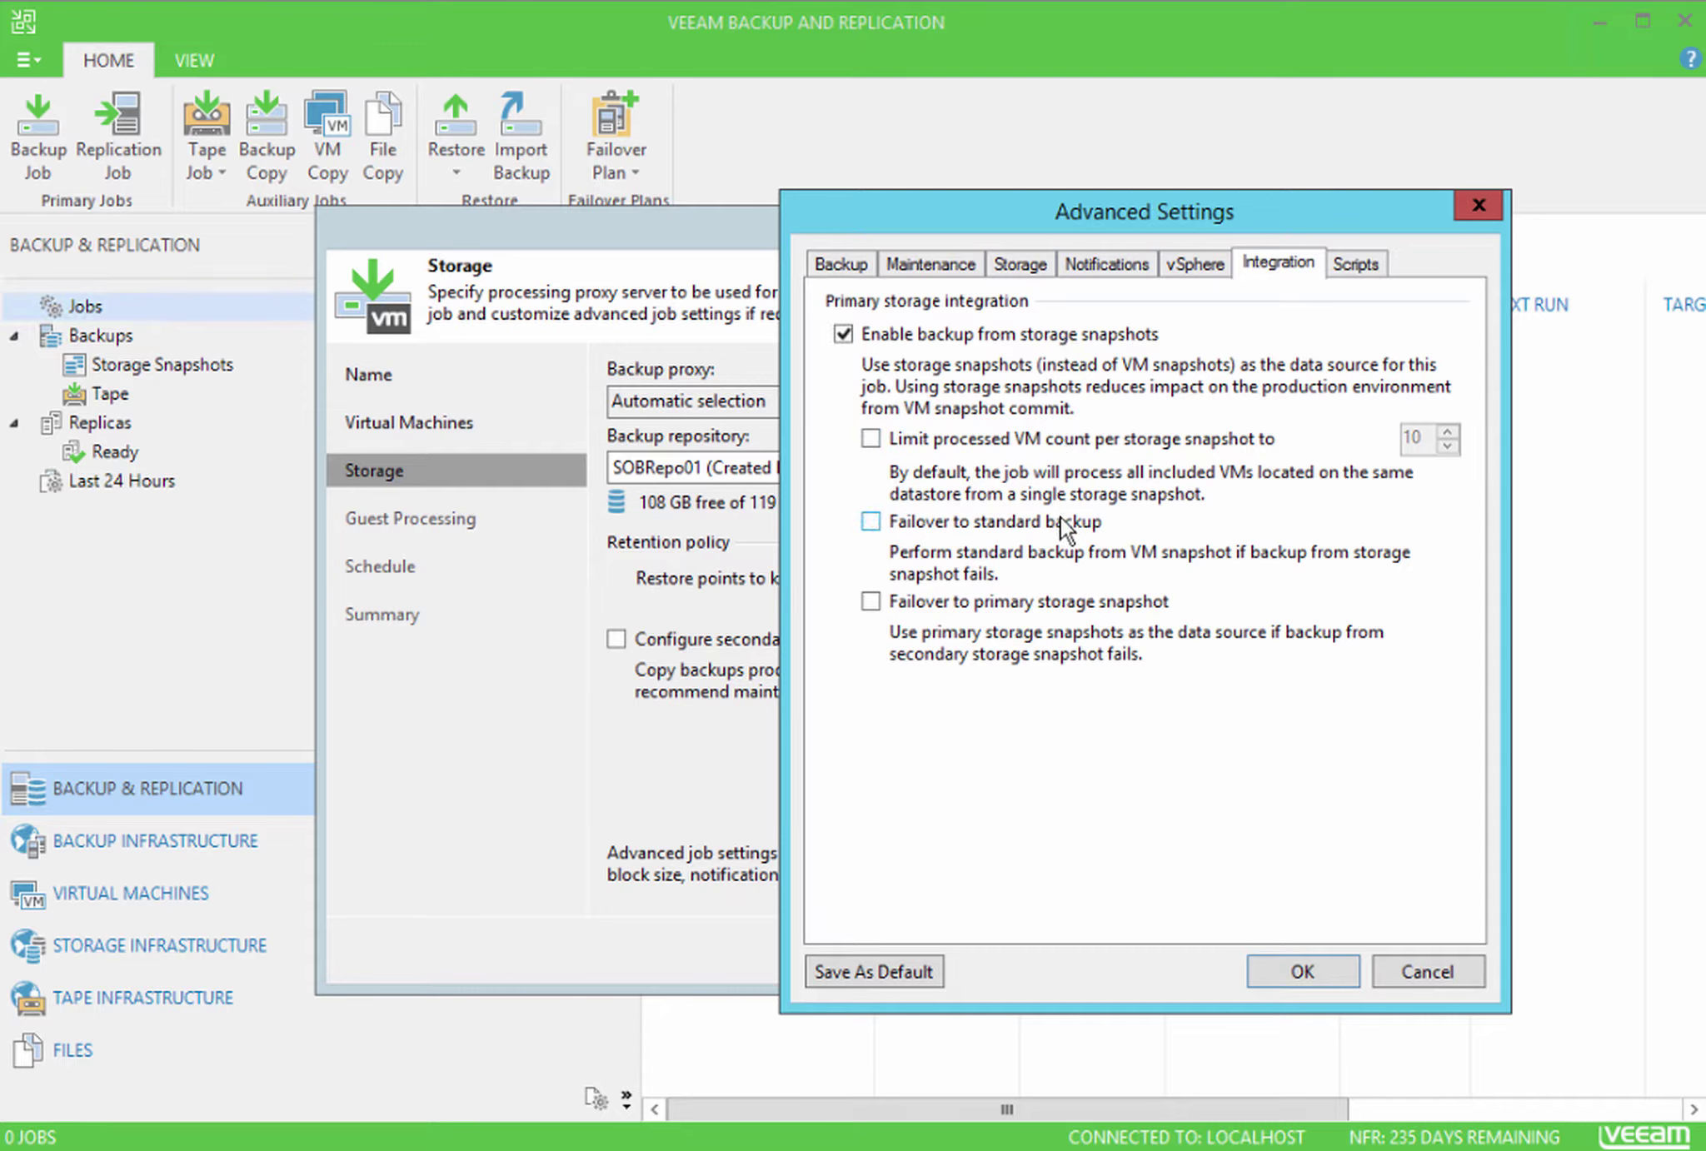
{"action": "left_click", "coordinate": [1055, 605]}
{"action": "left_click", "coordinate": [1055, 605]}
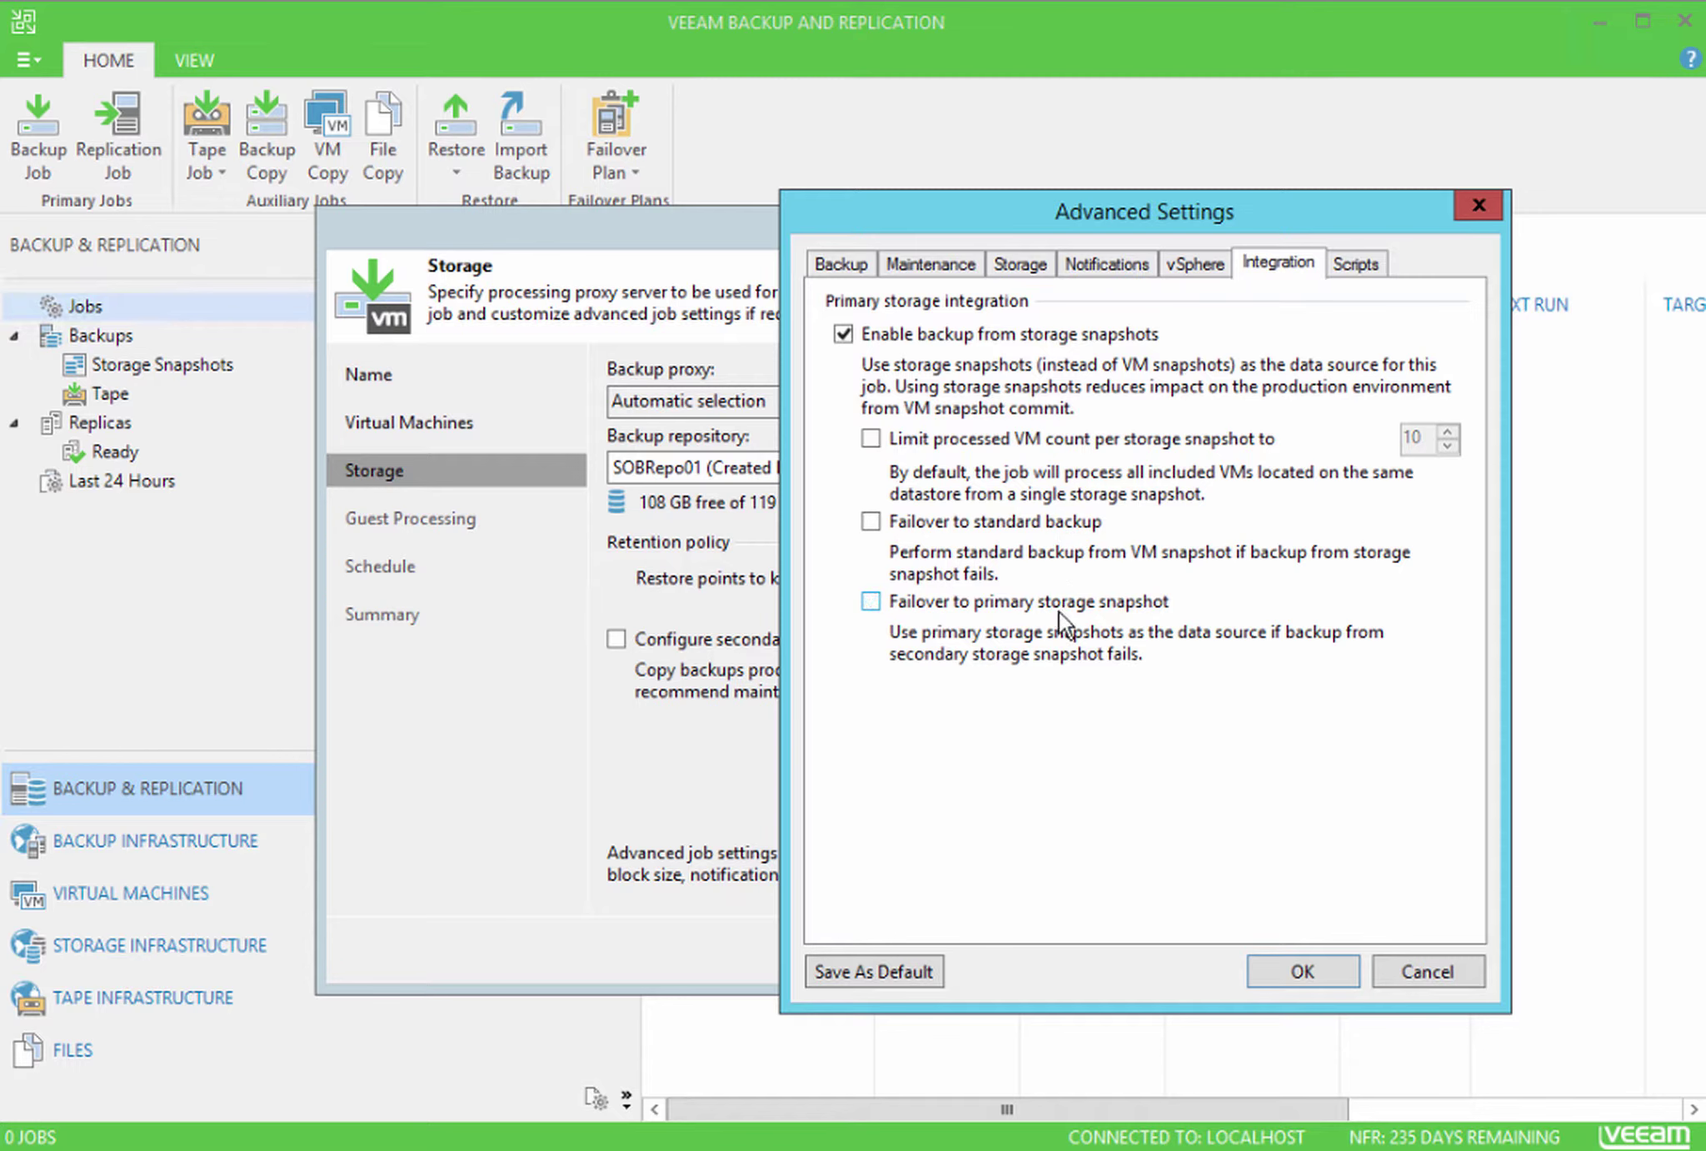
{"action": "left_click", "coordinate": [1302, 971]}
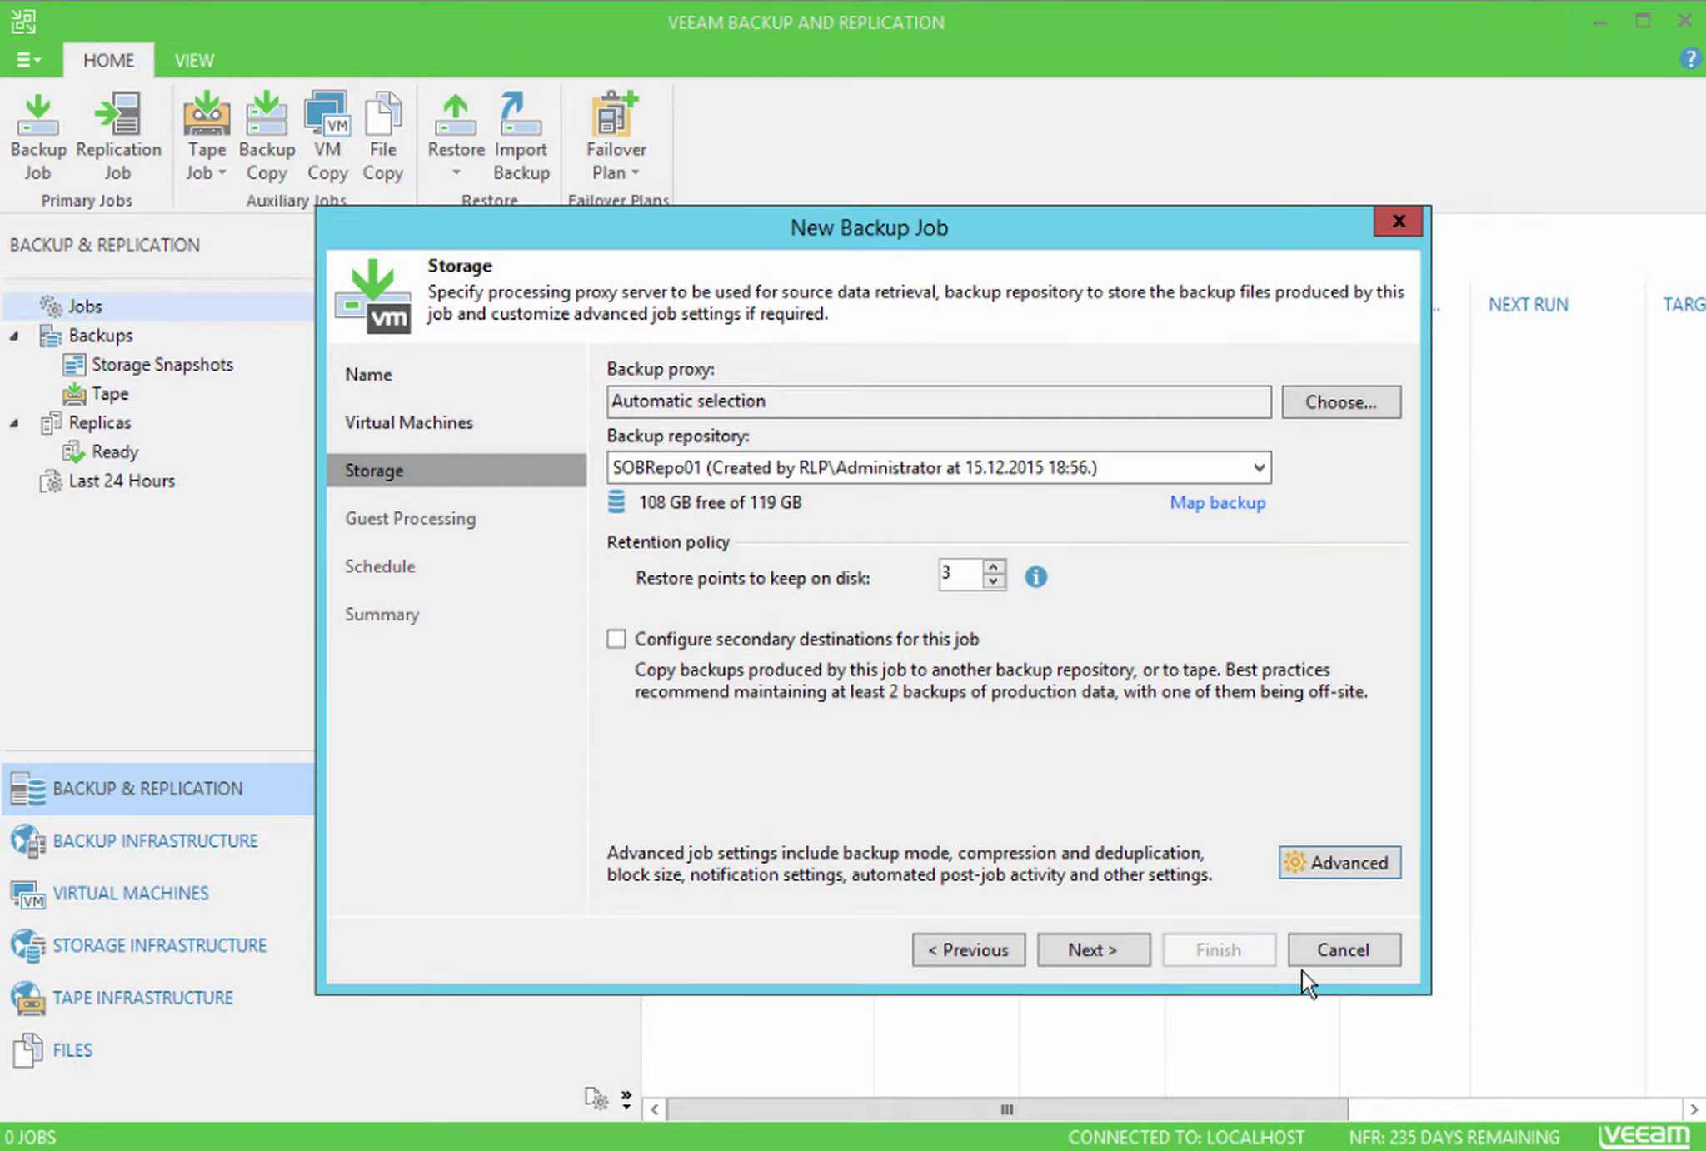
Enable secondary destinations for the job and add NetApp SnapMirror as a secondary target used as the data source
{"action": "left_click", "coordinate": [682, 644]}
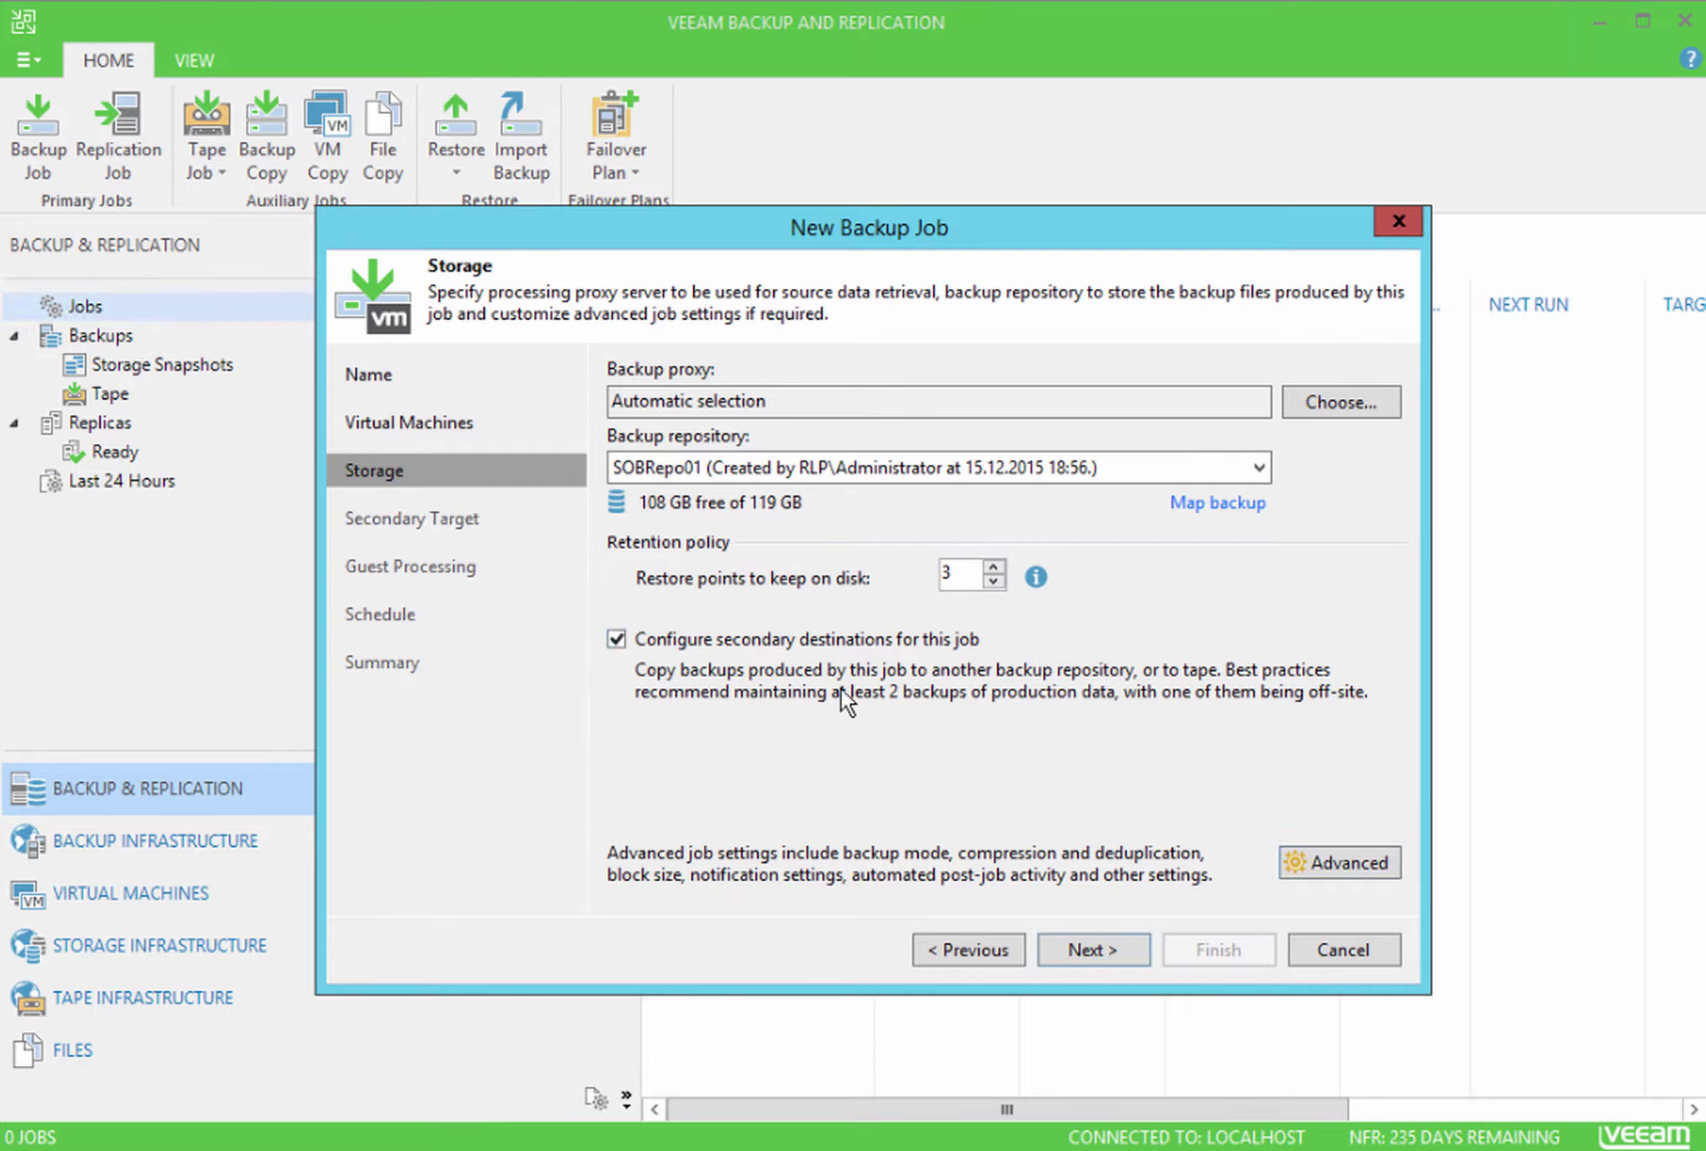
{"action": "left_click", "coordinate": [1082, 945]}
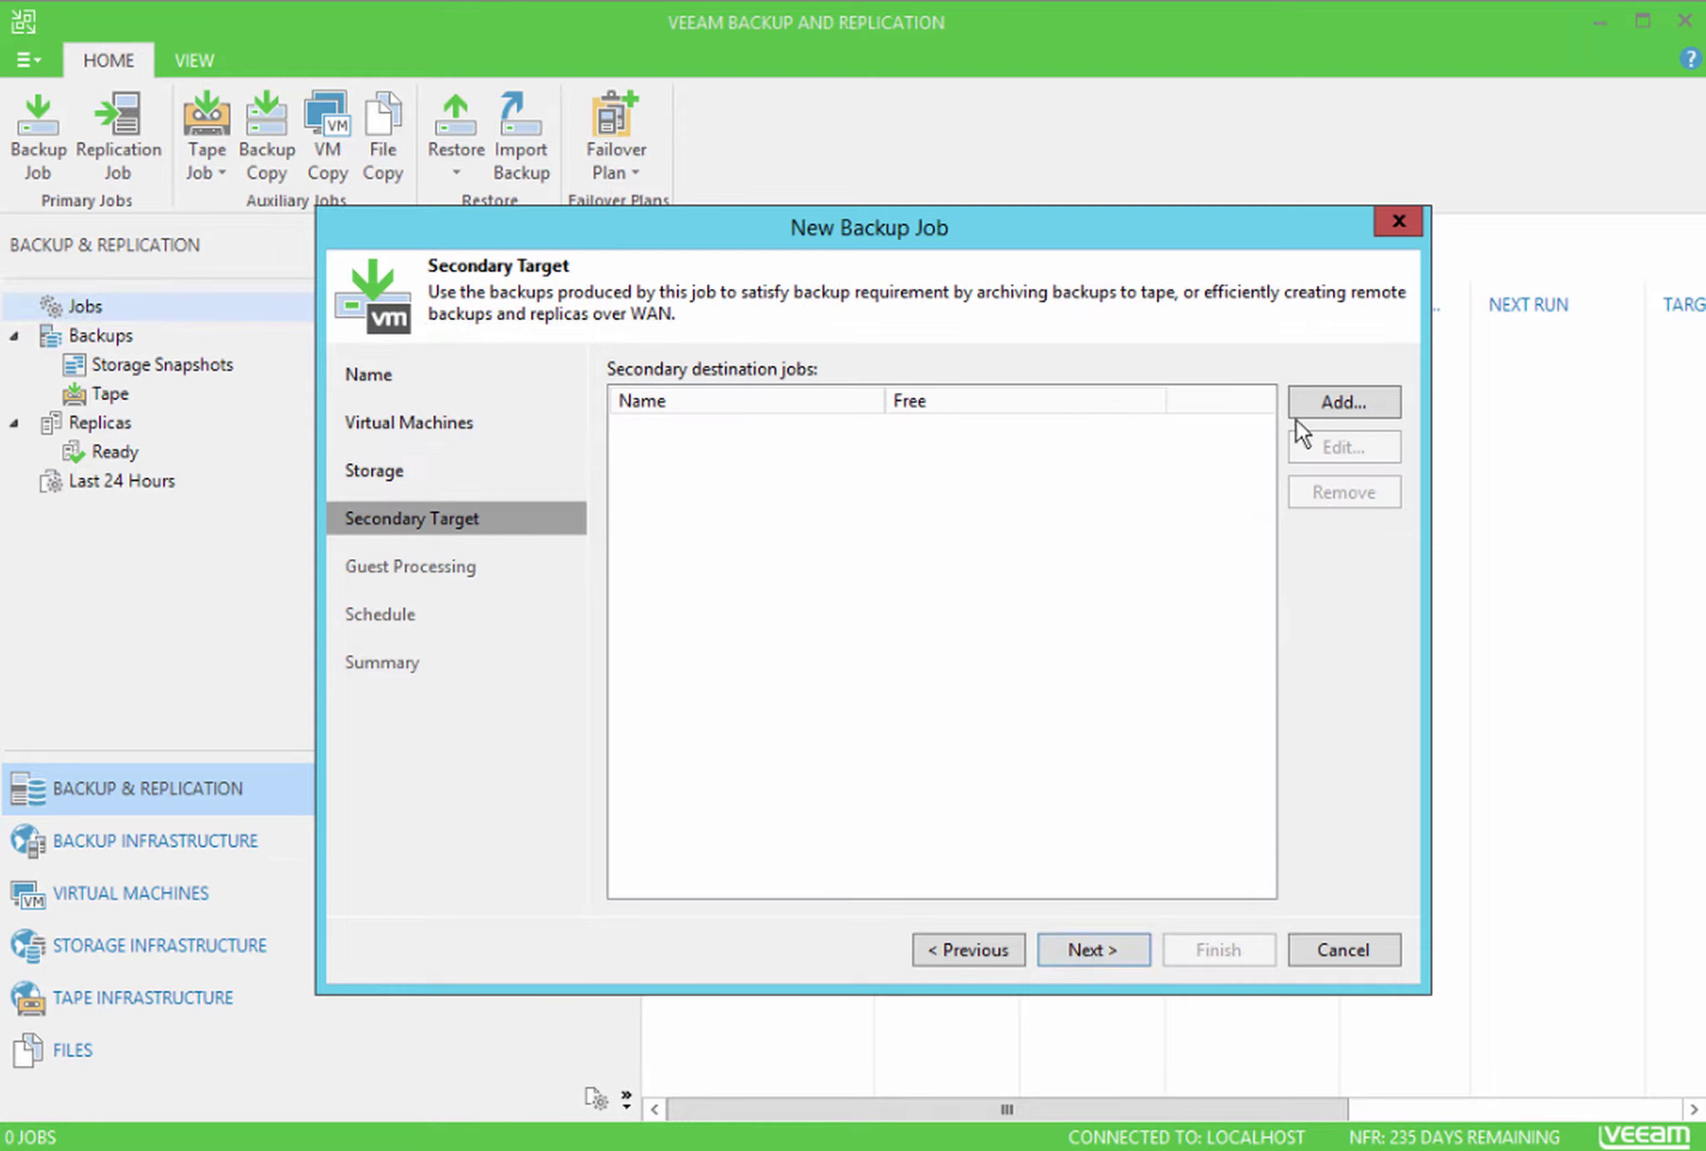
{"action": "left_click", "coordinate": [1311, 402]}
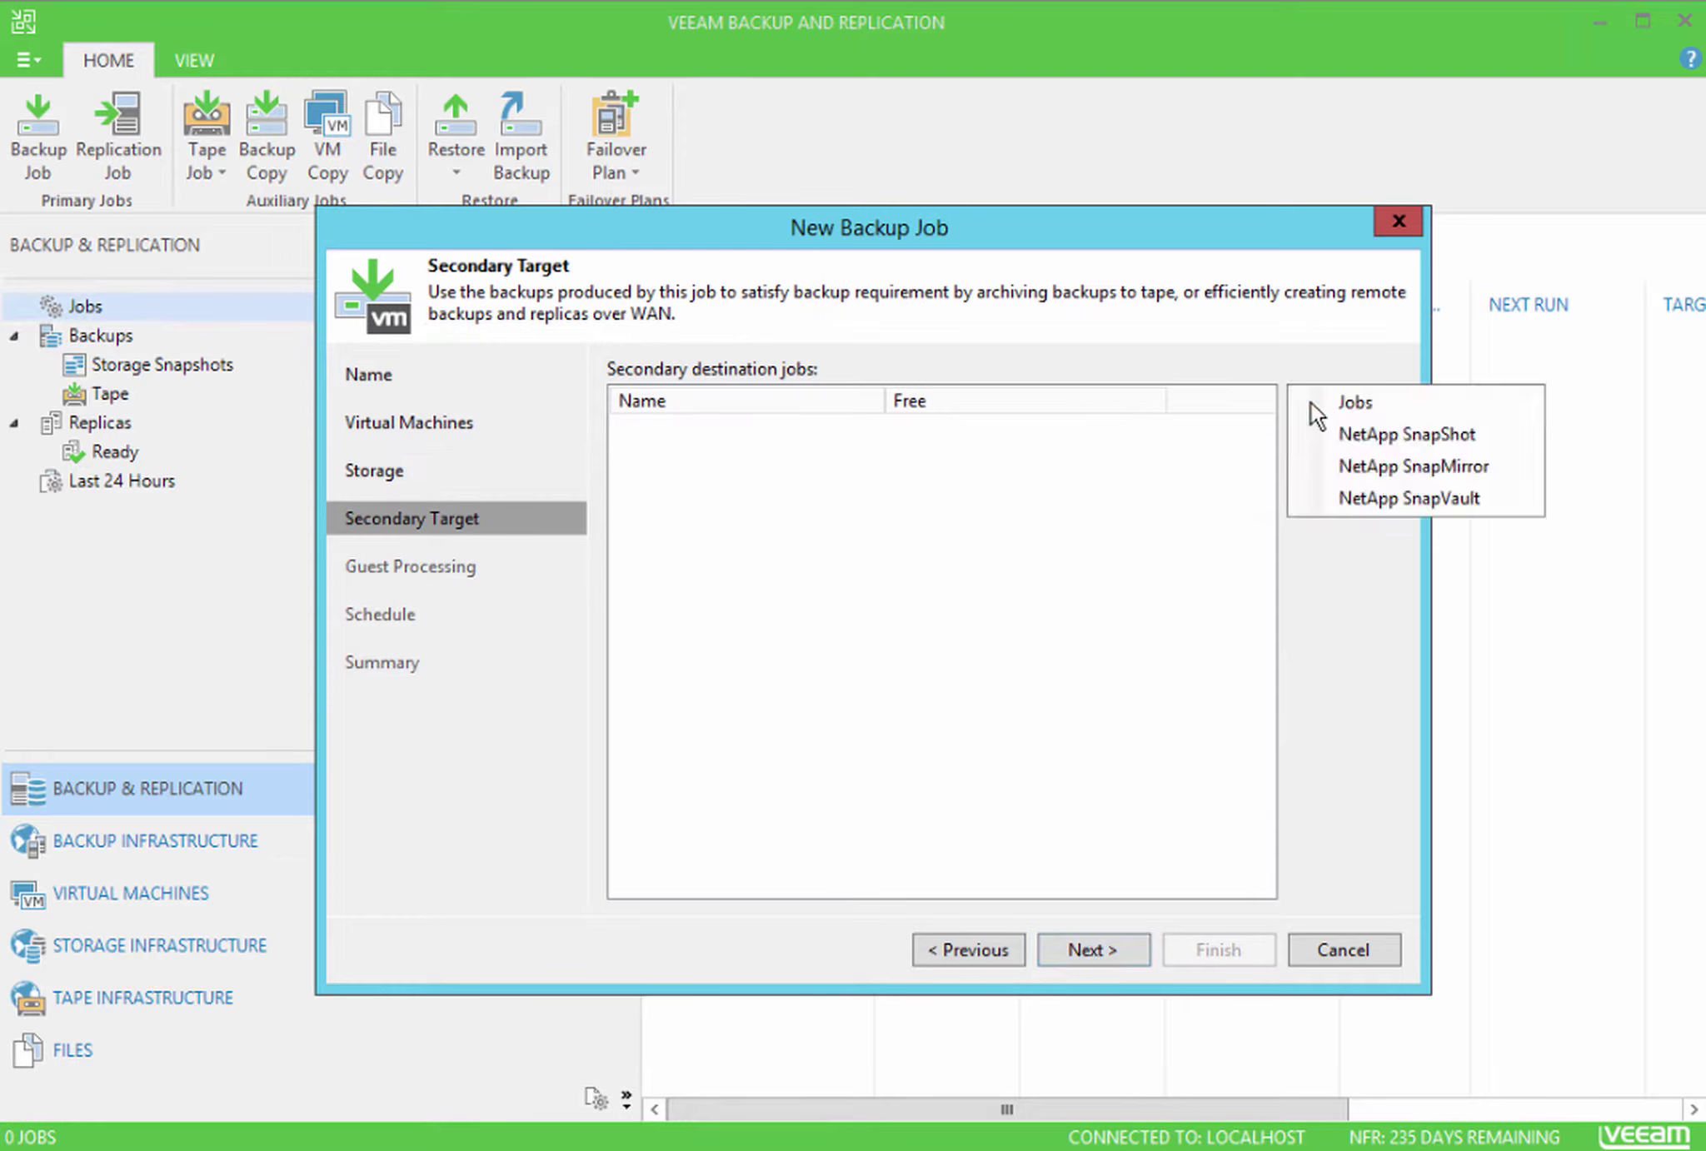
{"action": "left_click", "coordinate": [1511, 464]}
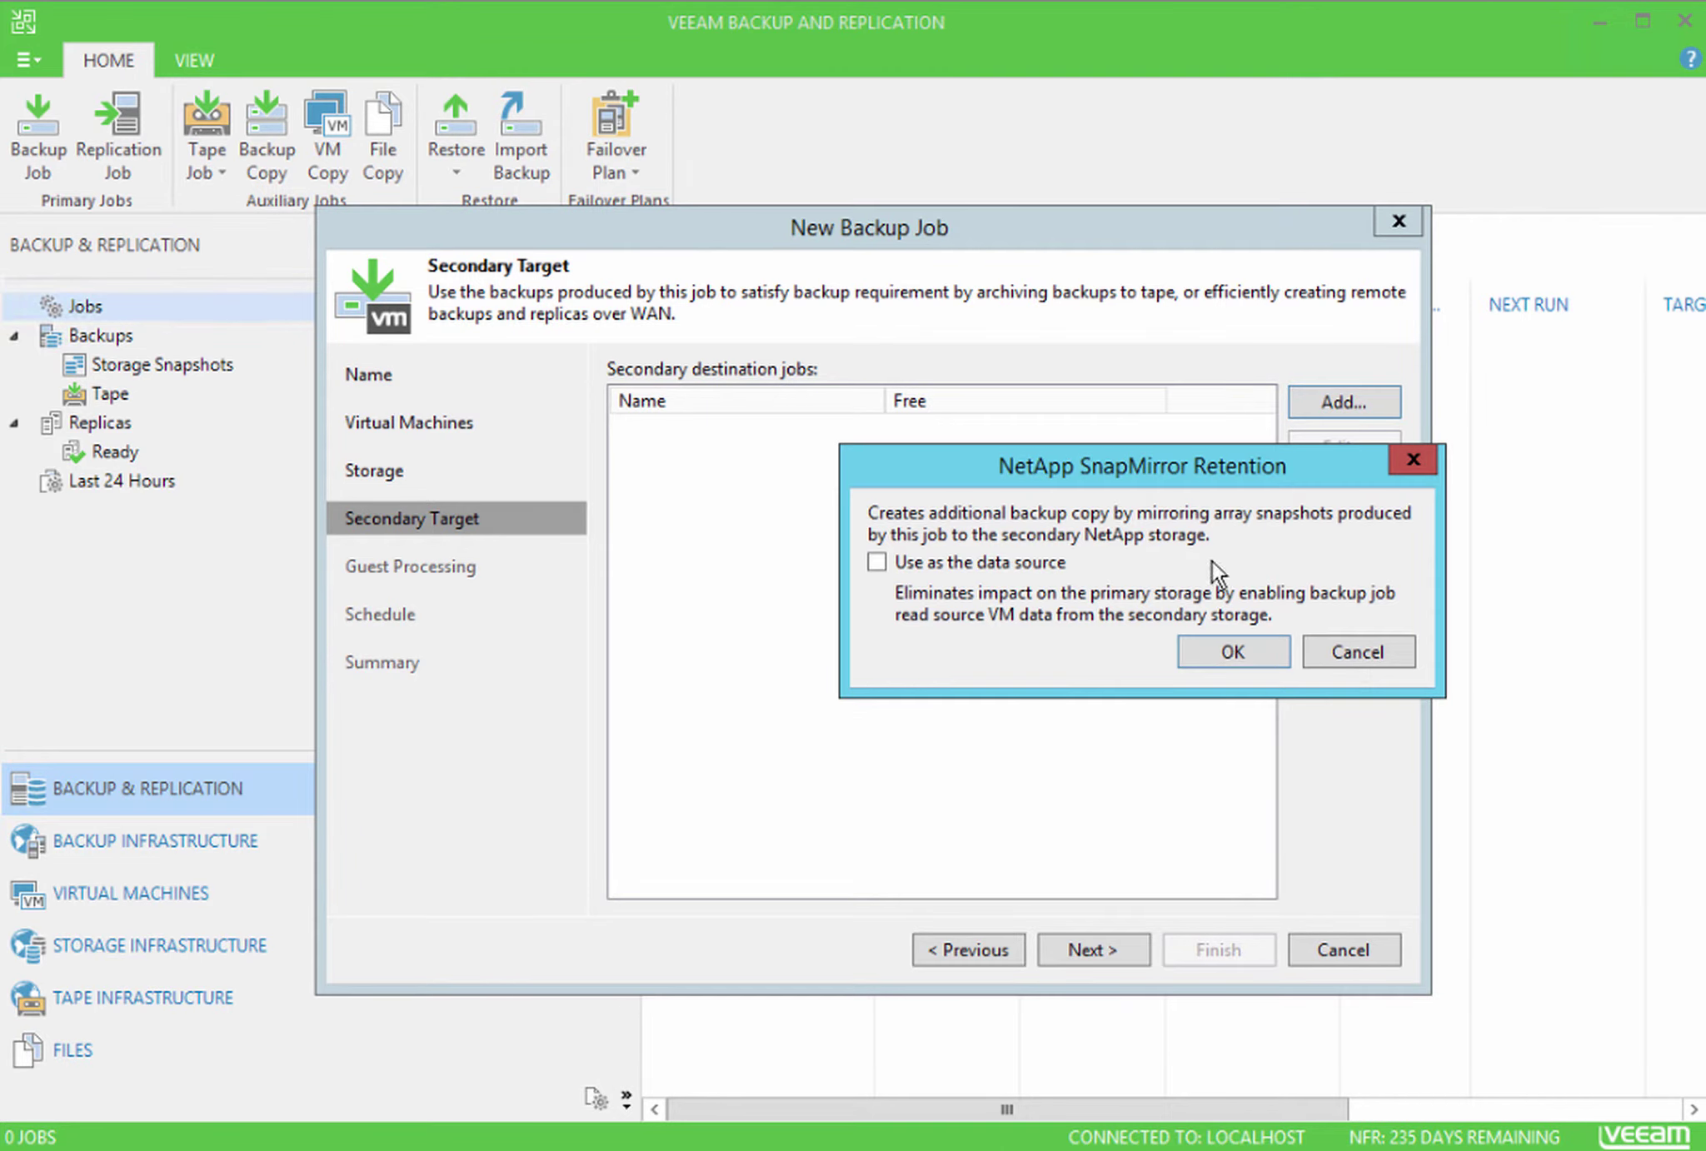
{"action": "left_click", "coordinate": [876, 565]}
{"action": "left_click", "coordinate": [1218, 659]}
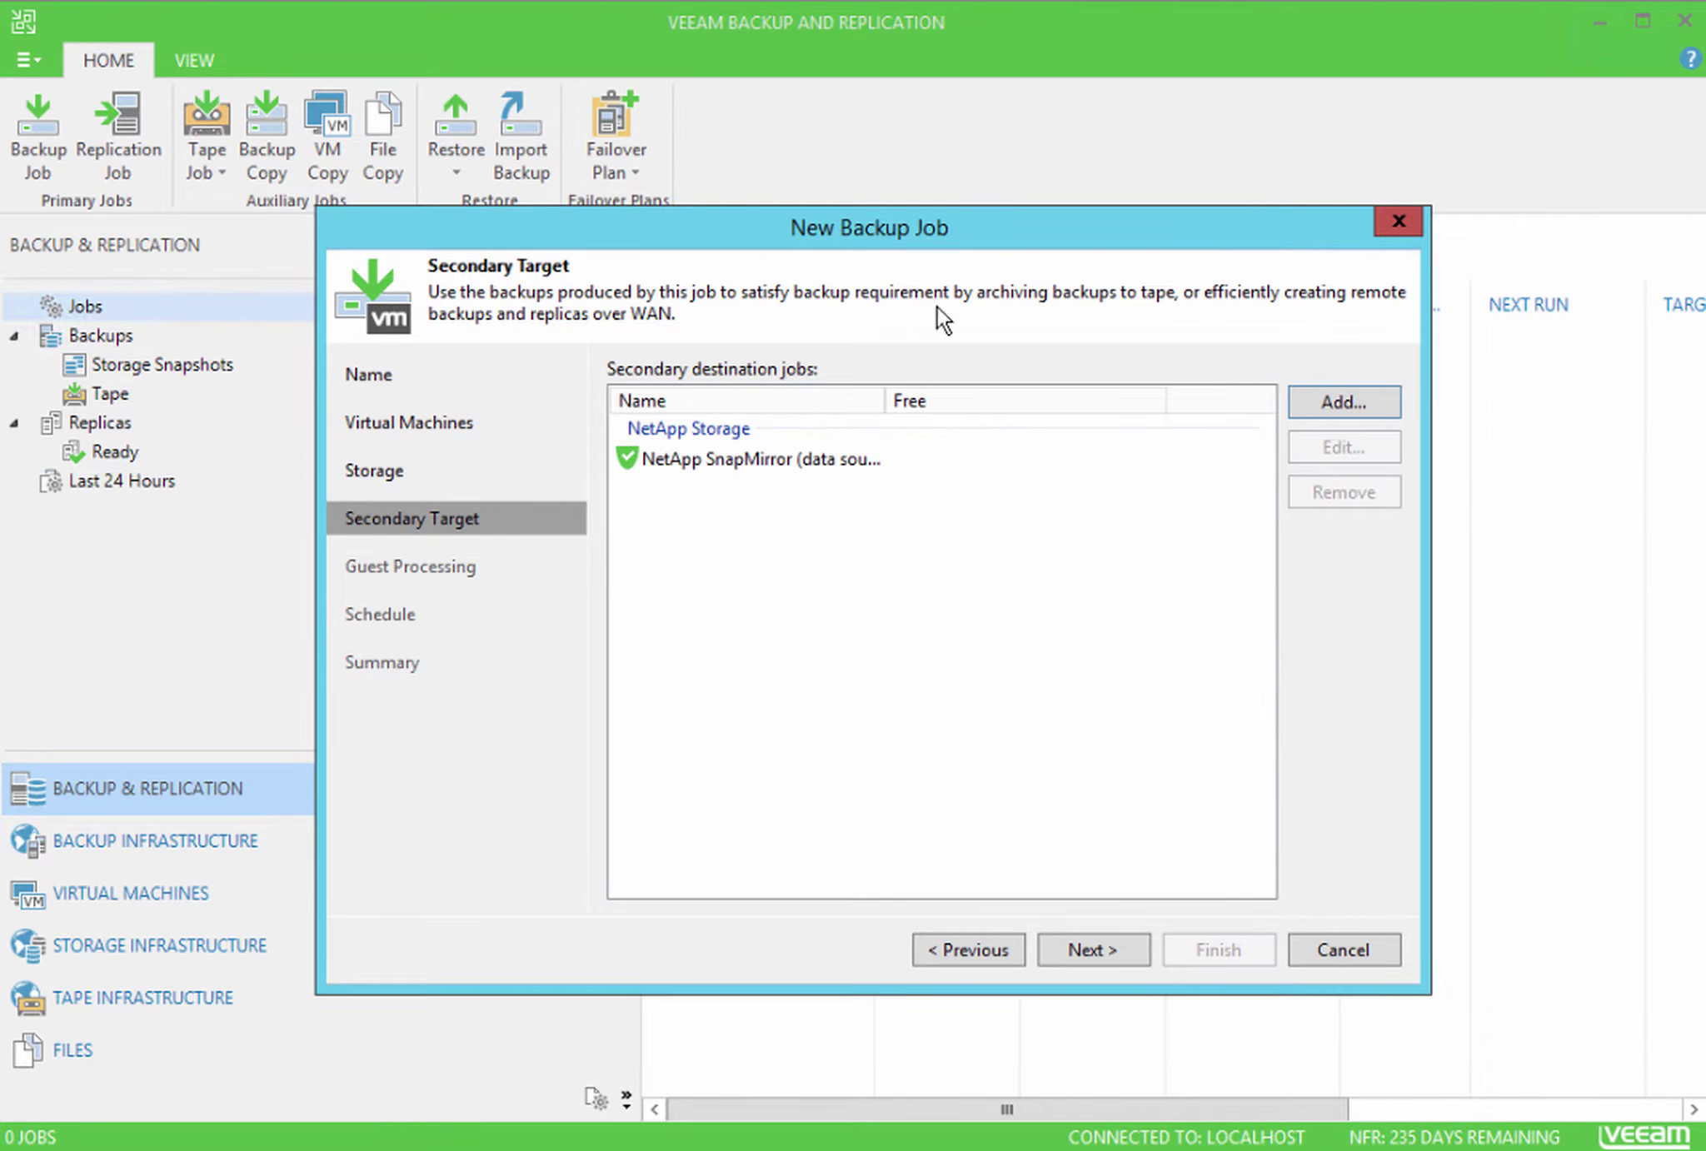
{"action": "left_click_drag", "start_coordinate": [883, 393], "coordinate": [1028, 393]}
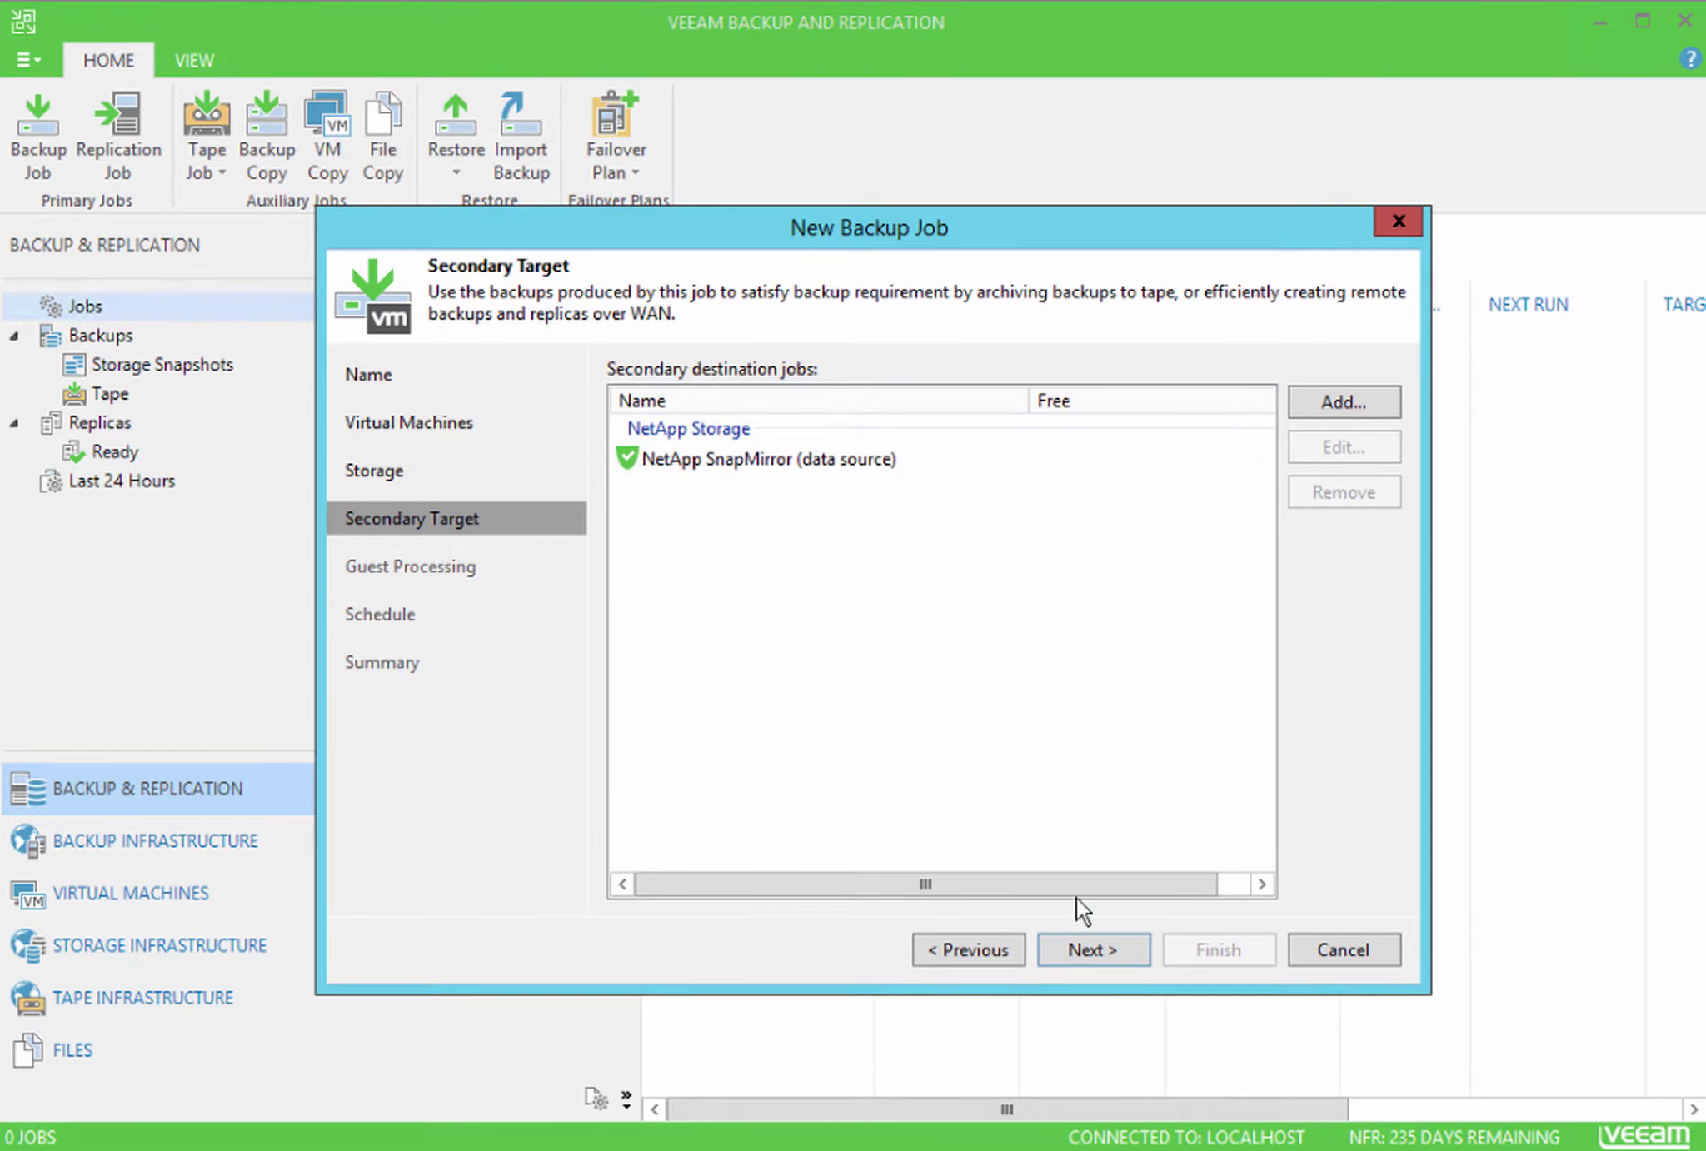
Save the backup job without guest processing or an automatic schedule, and run it on finishing the wizard
{"action": "left_click", "coordinate": [1095, 949]}
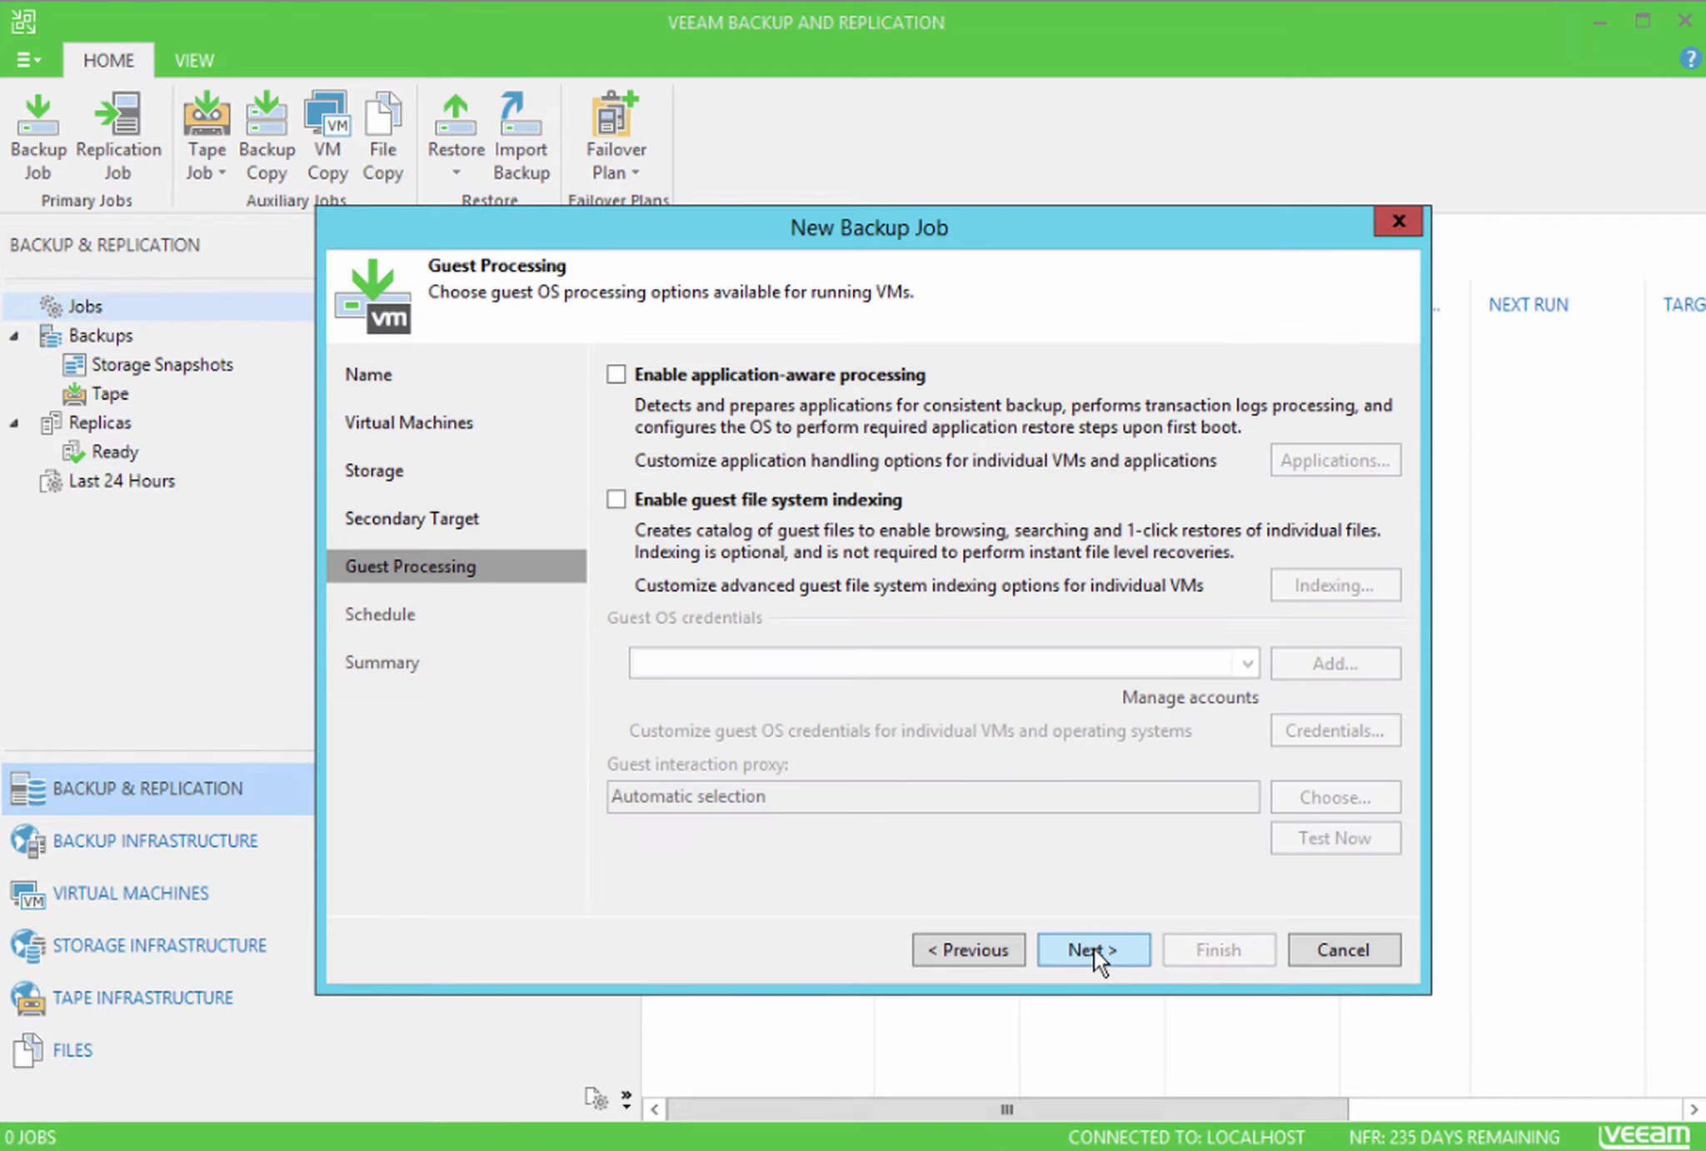
{"action": "left_click", "coordinate": [1094, 949]}
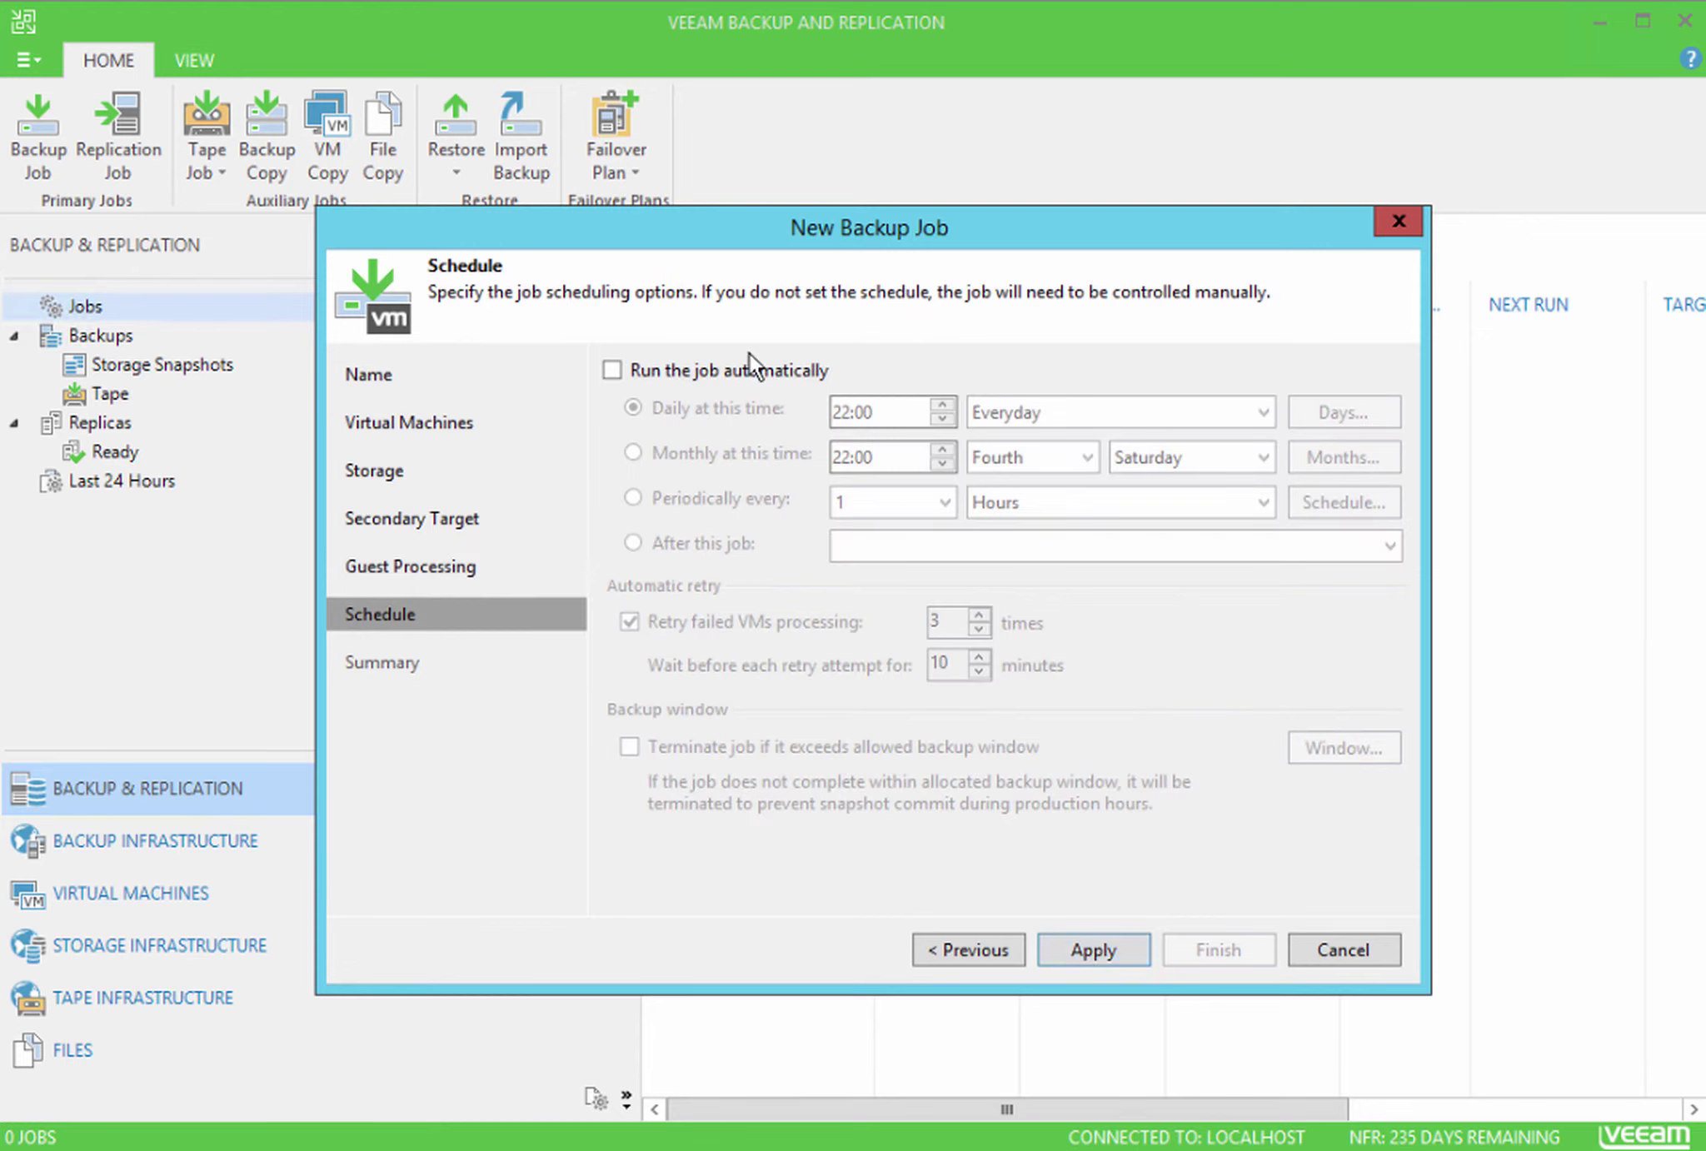
{"action": "left_click", "coordinate": [754, 379]}
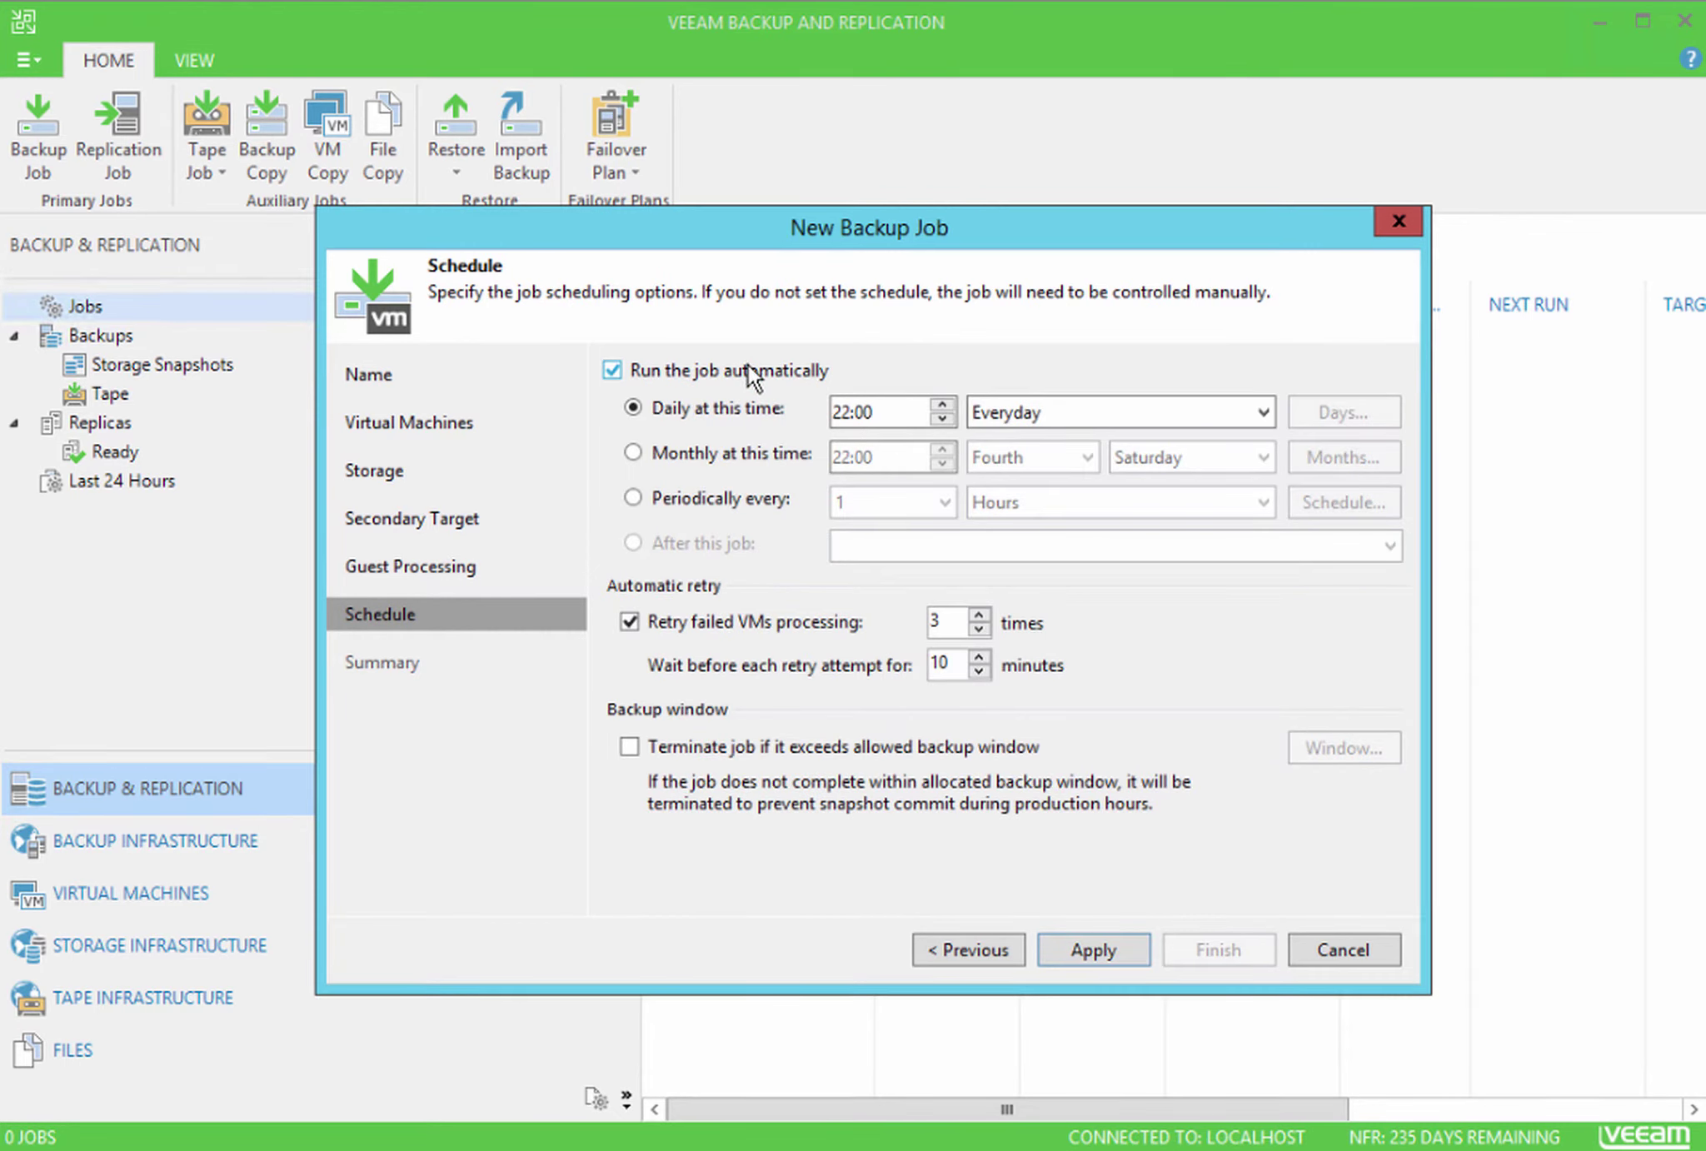
{"action": "left_click", "coordinate": [754, 379]}
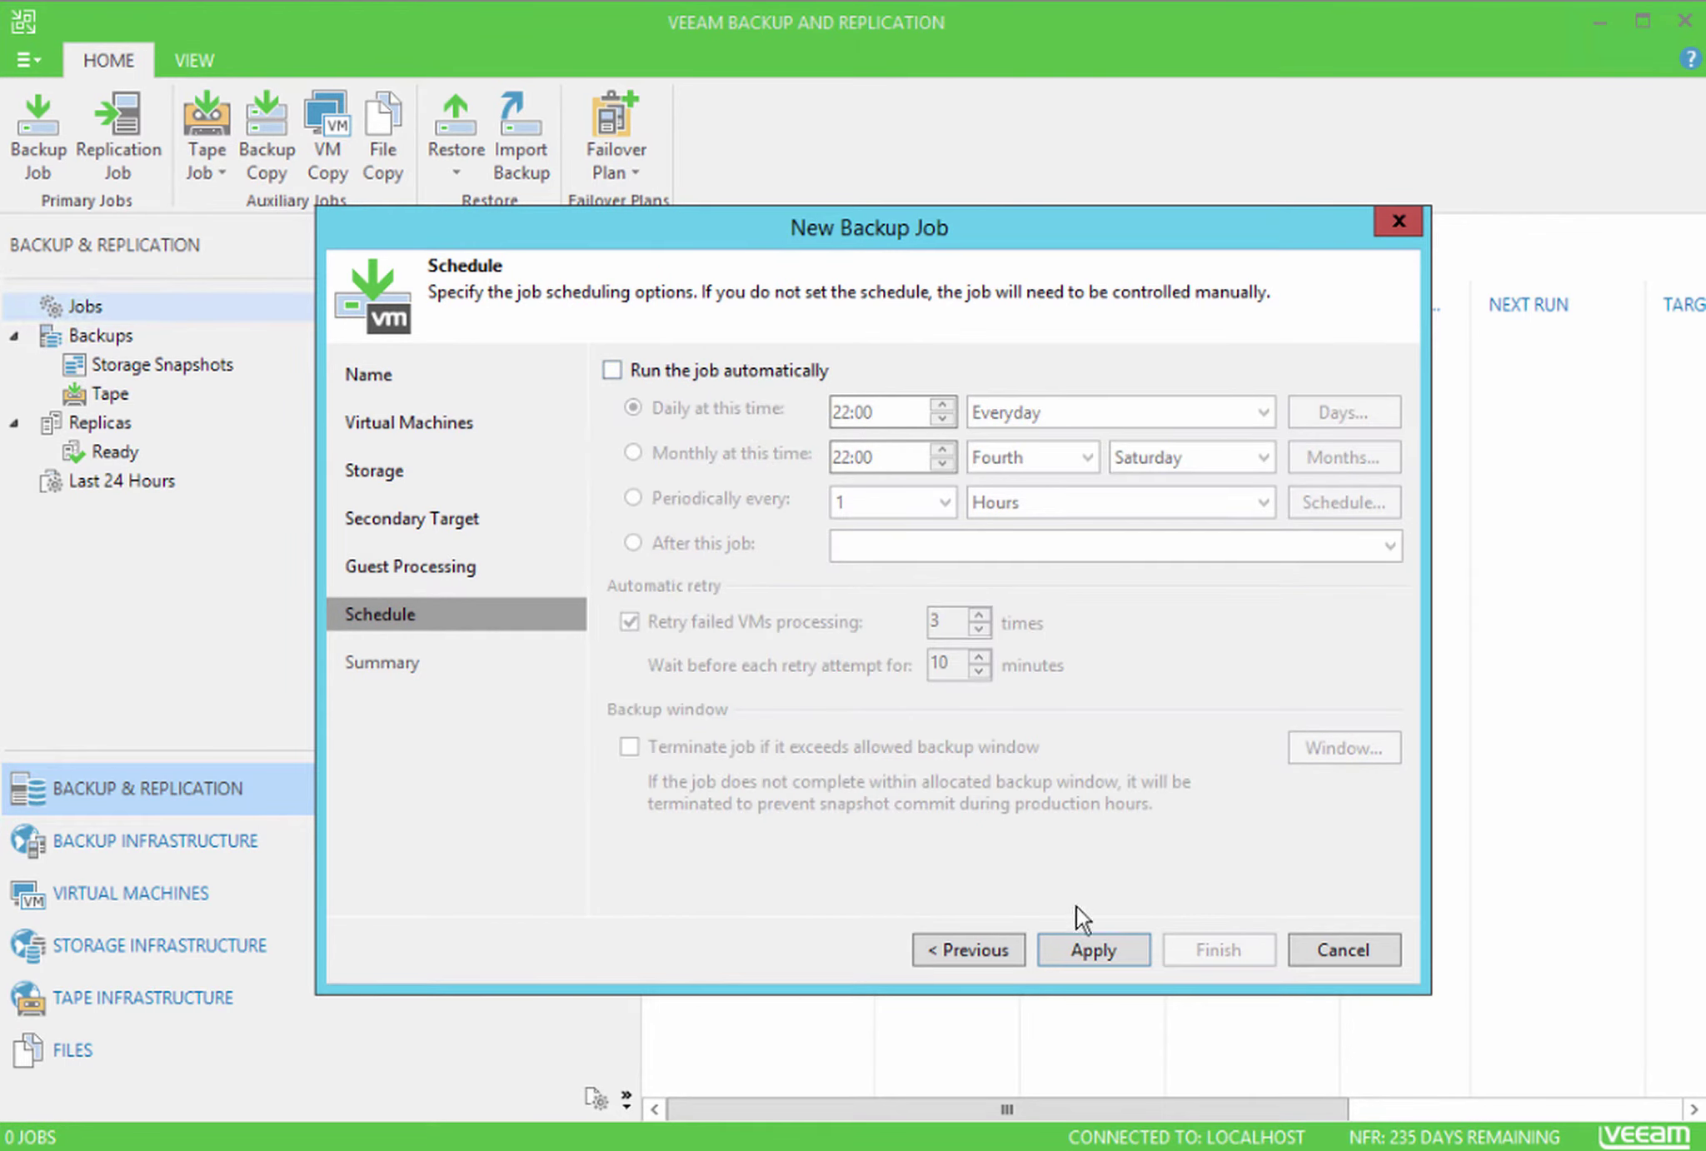
{"action": "left_click", "coordinate": [1084, 950]}
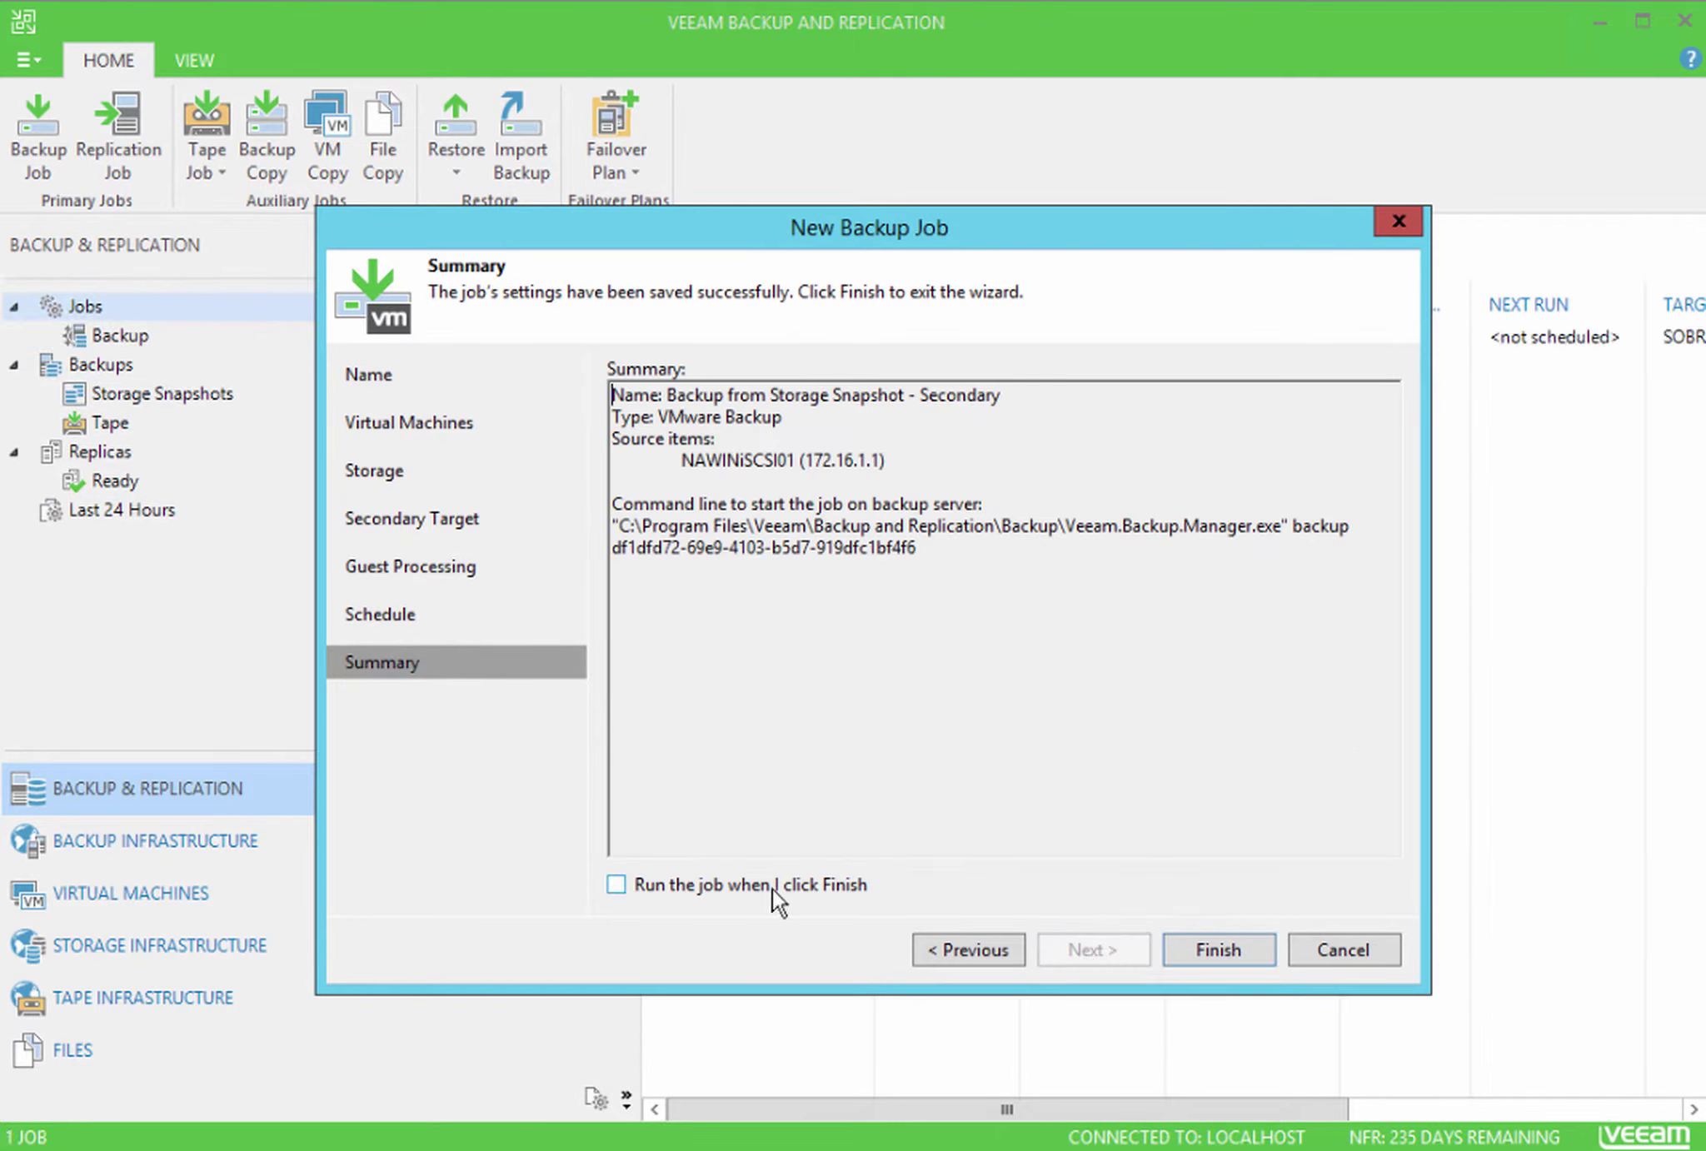
{"action": "left_click", "coordinate": [771, 890]}
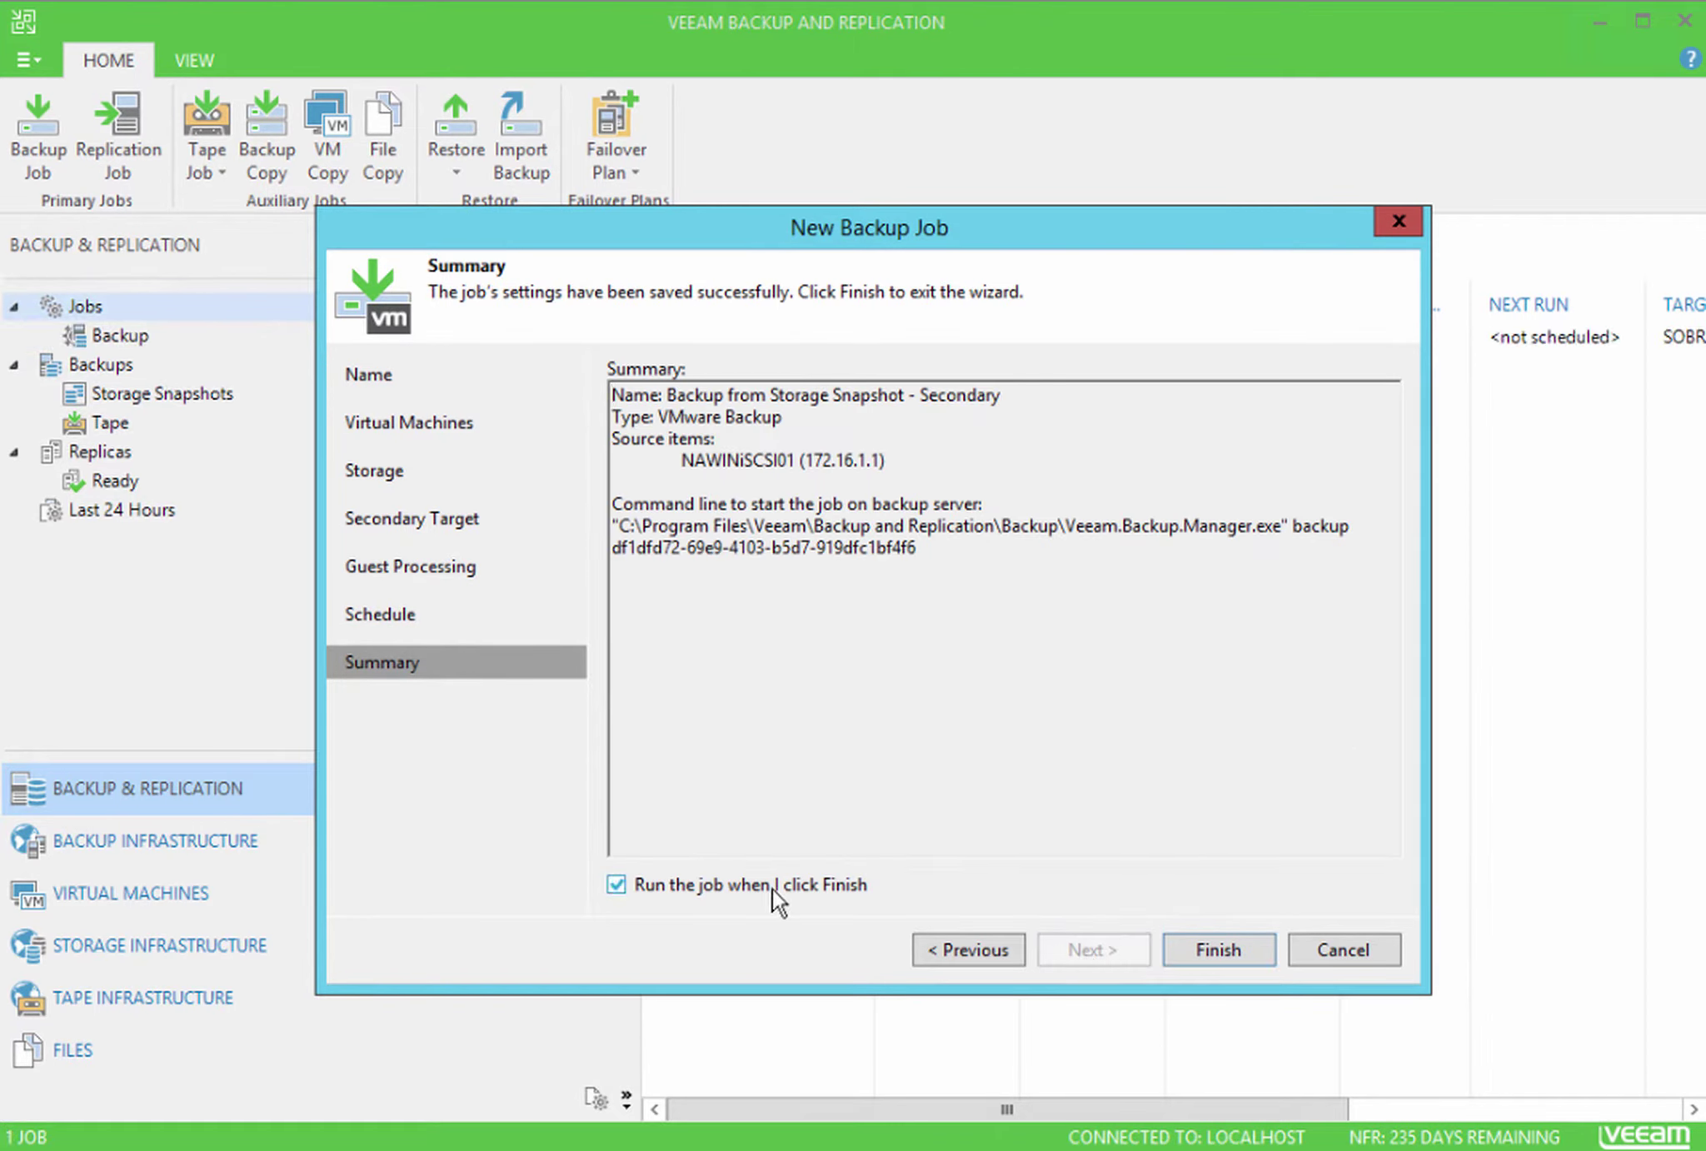
{"action": "left_click", "coordinate": [1206, 948]}
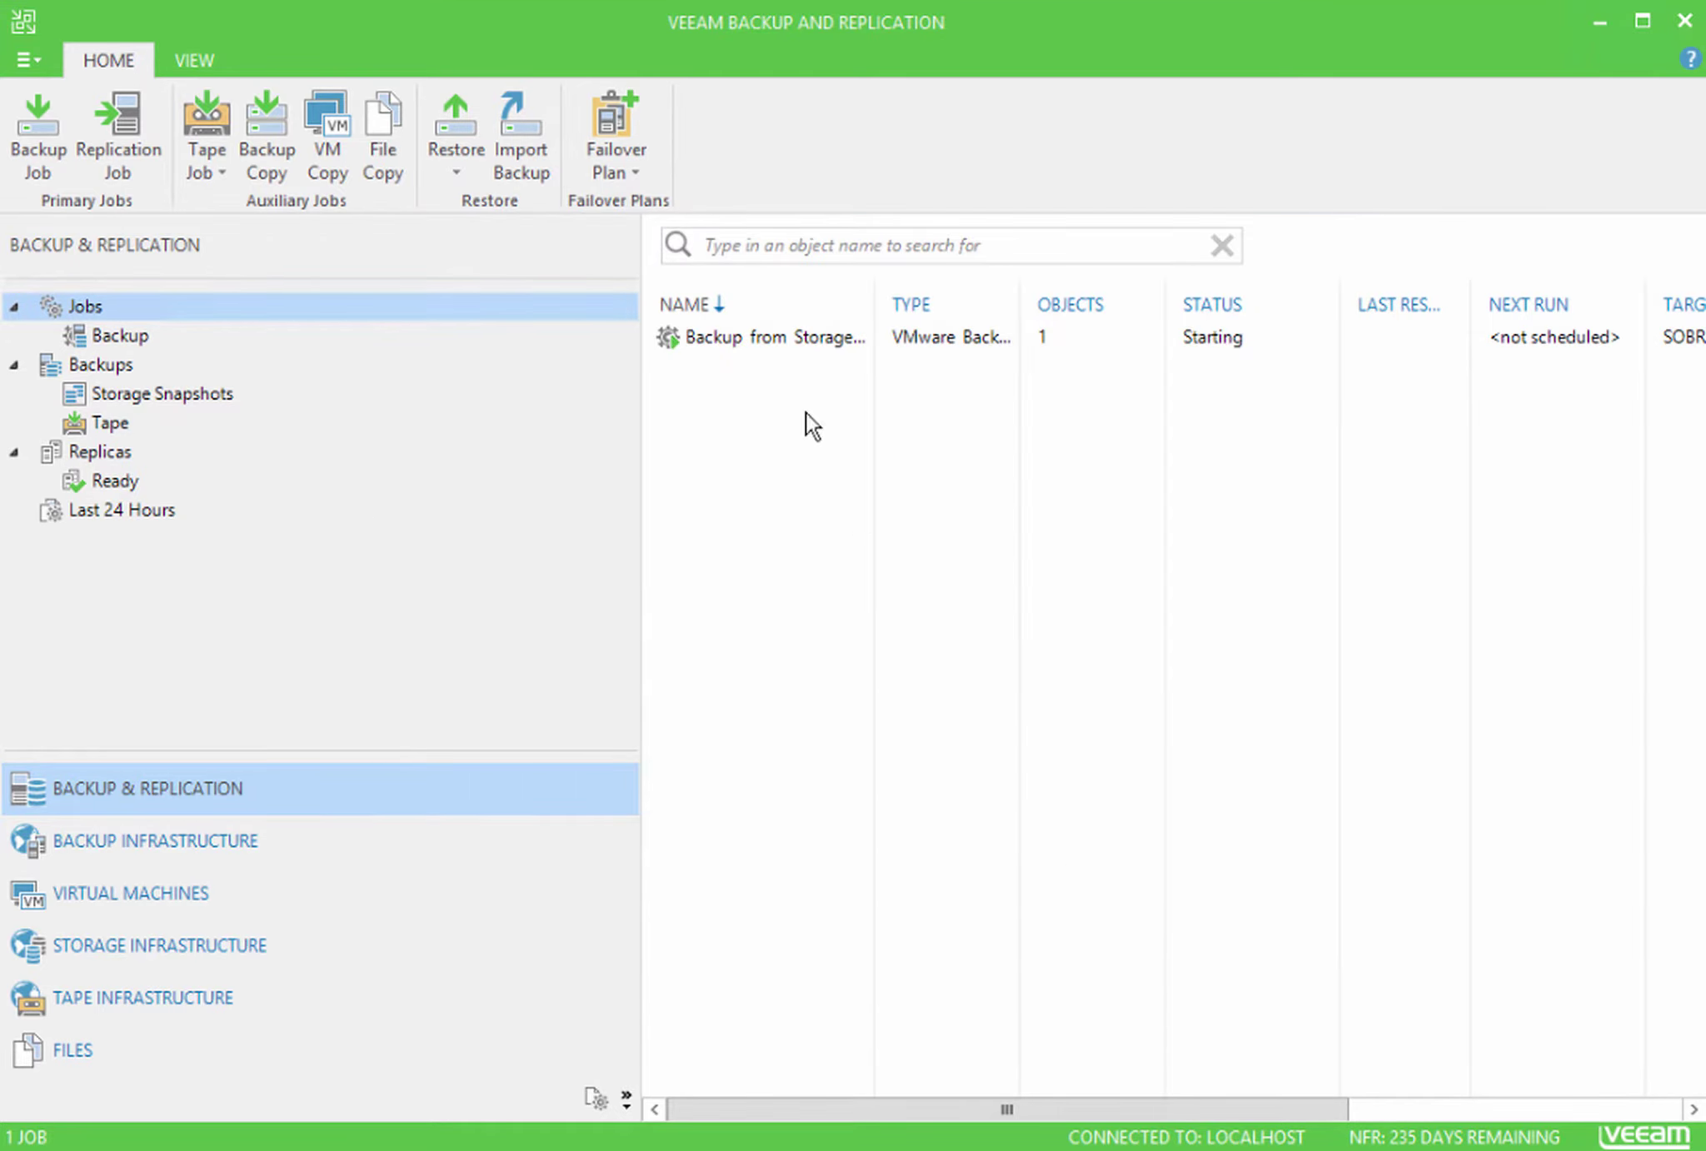
Open the running backup job's detailed progress and examine the action logs of NAWINiSCSI01 and of the whole job
{"action": "left_click", "coordinate": [784, 344]}
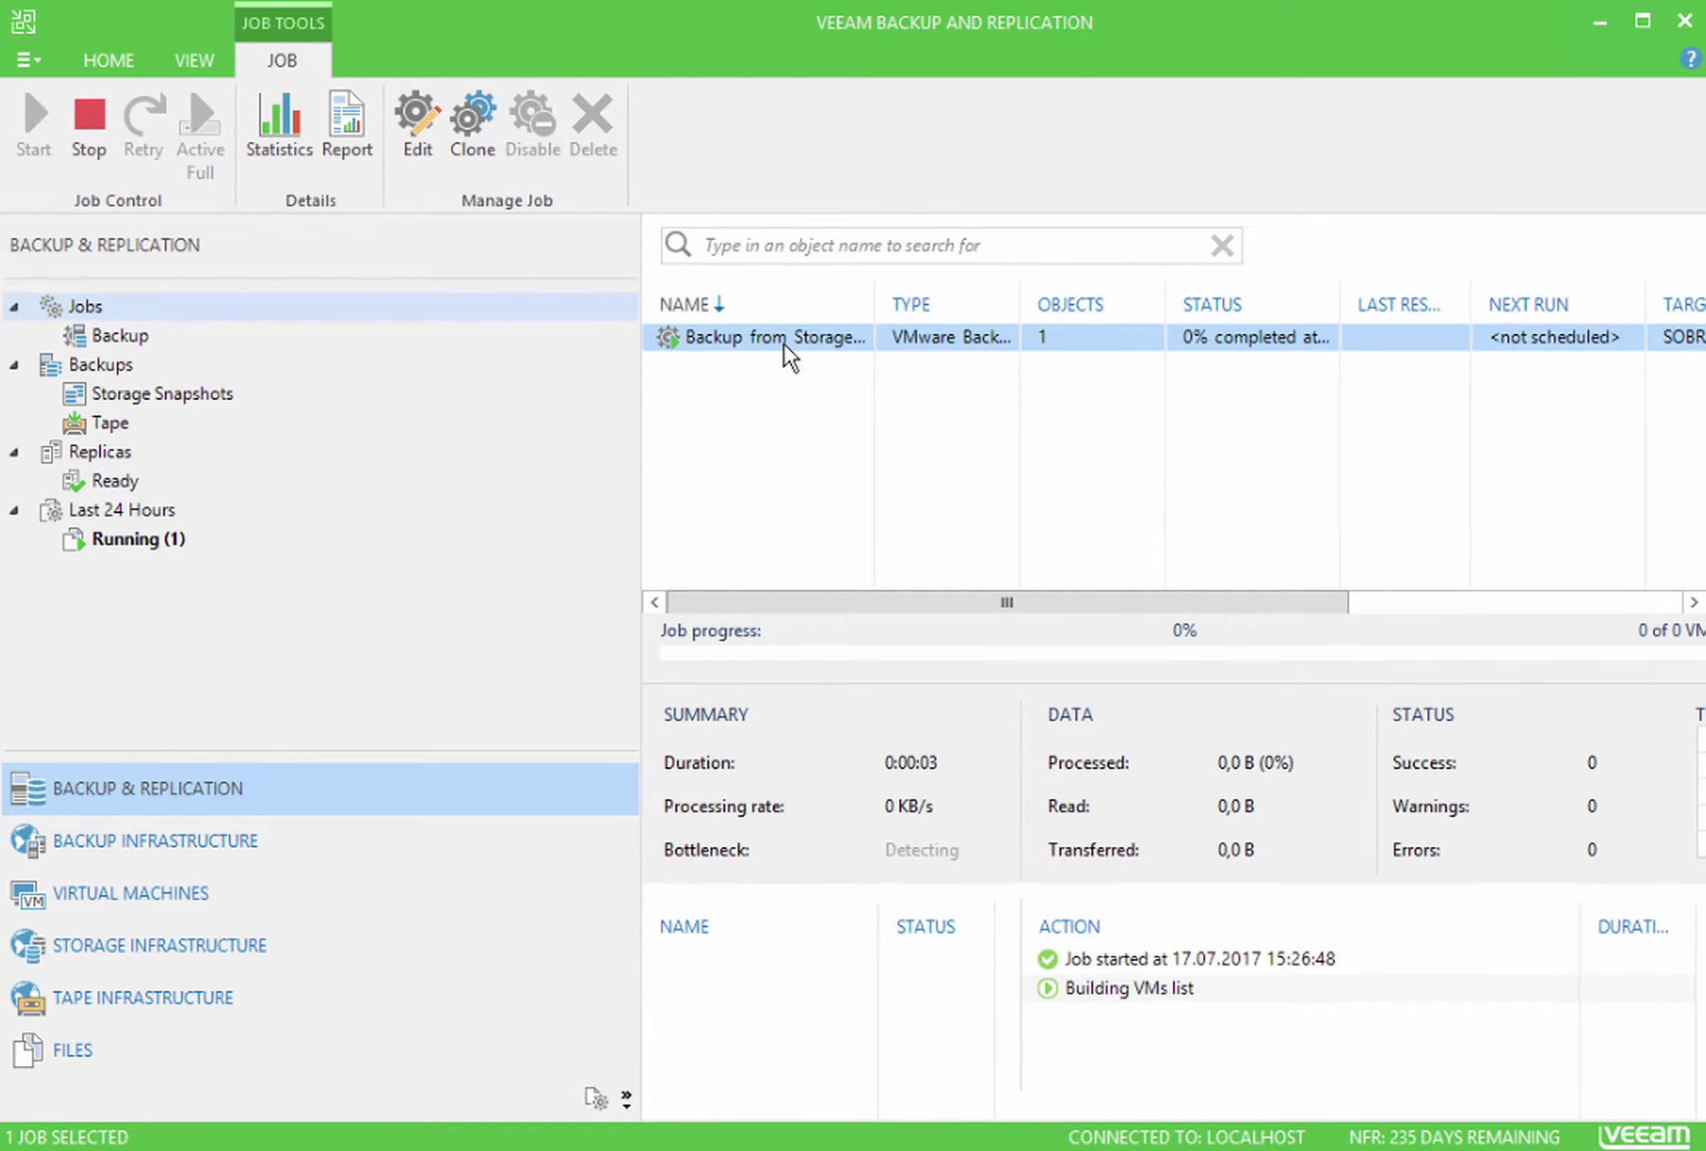
{"action": "double_click", "coordinate": [784, 344]}
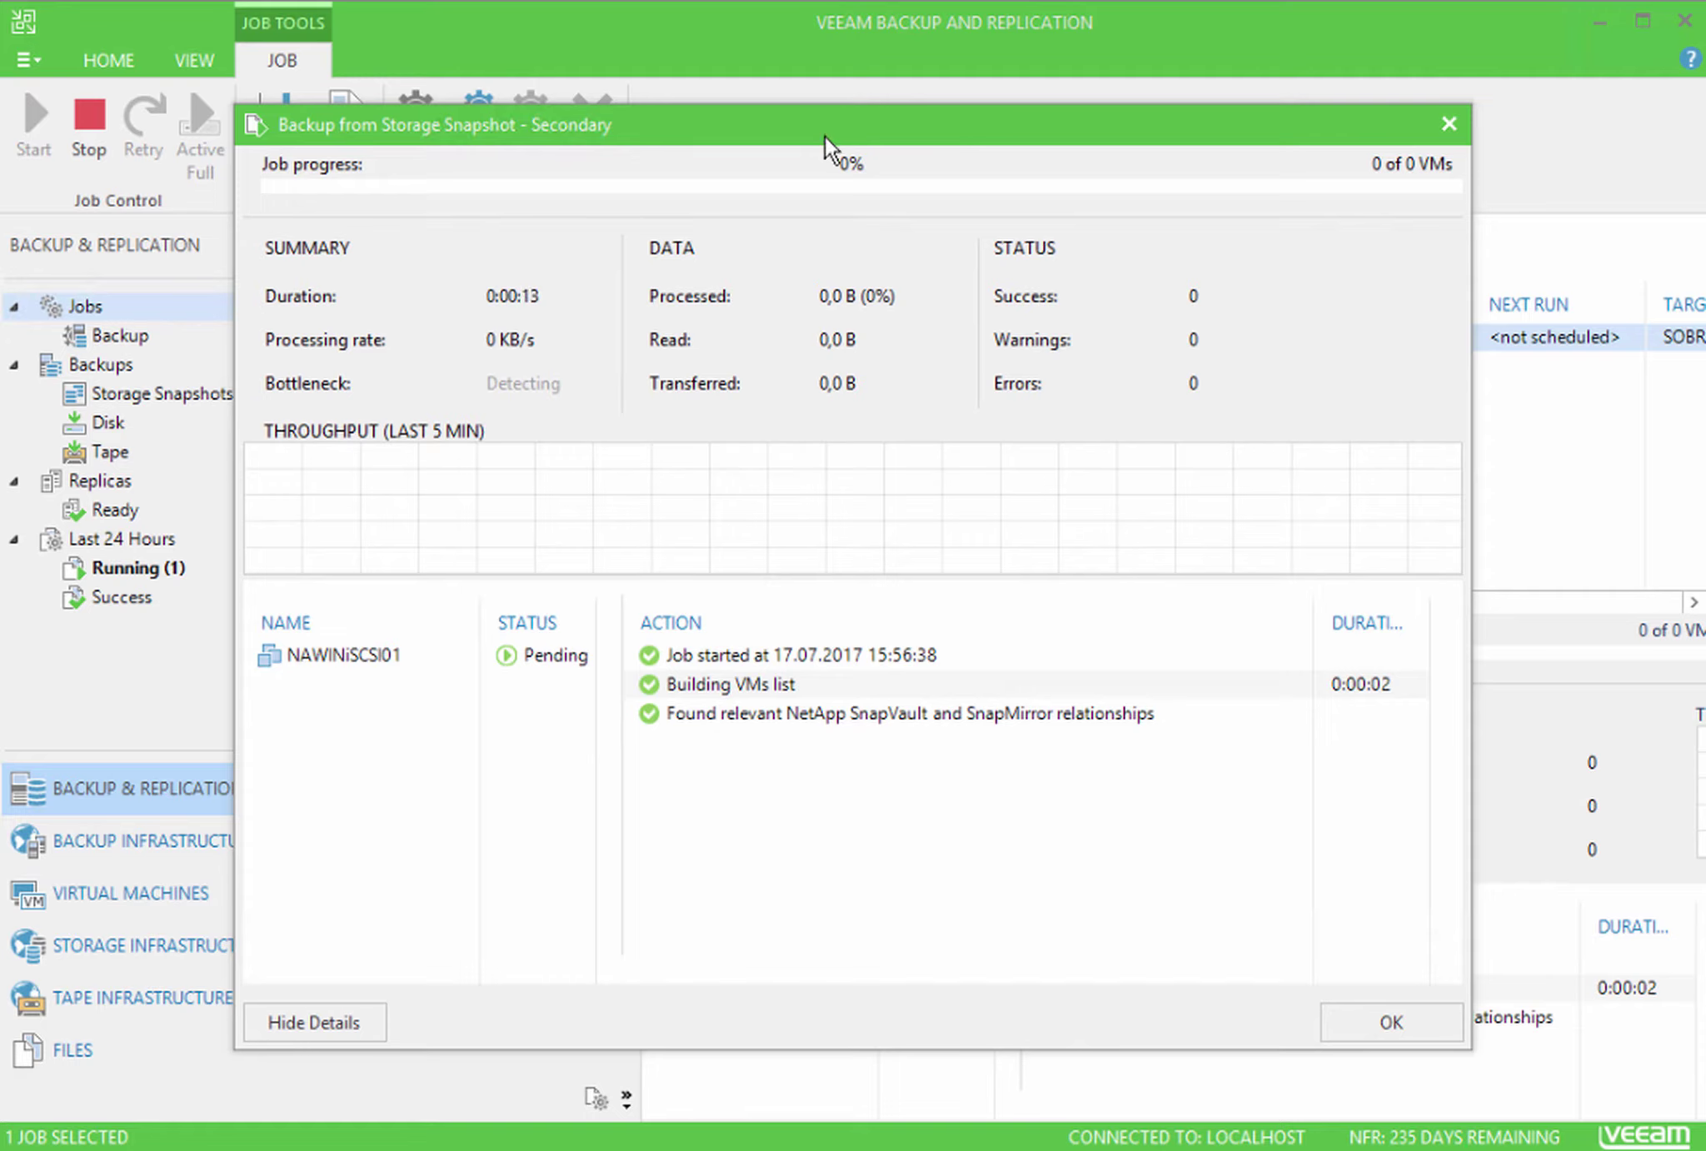
{"action": "left_click", "coordinate": [925, 713]}
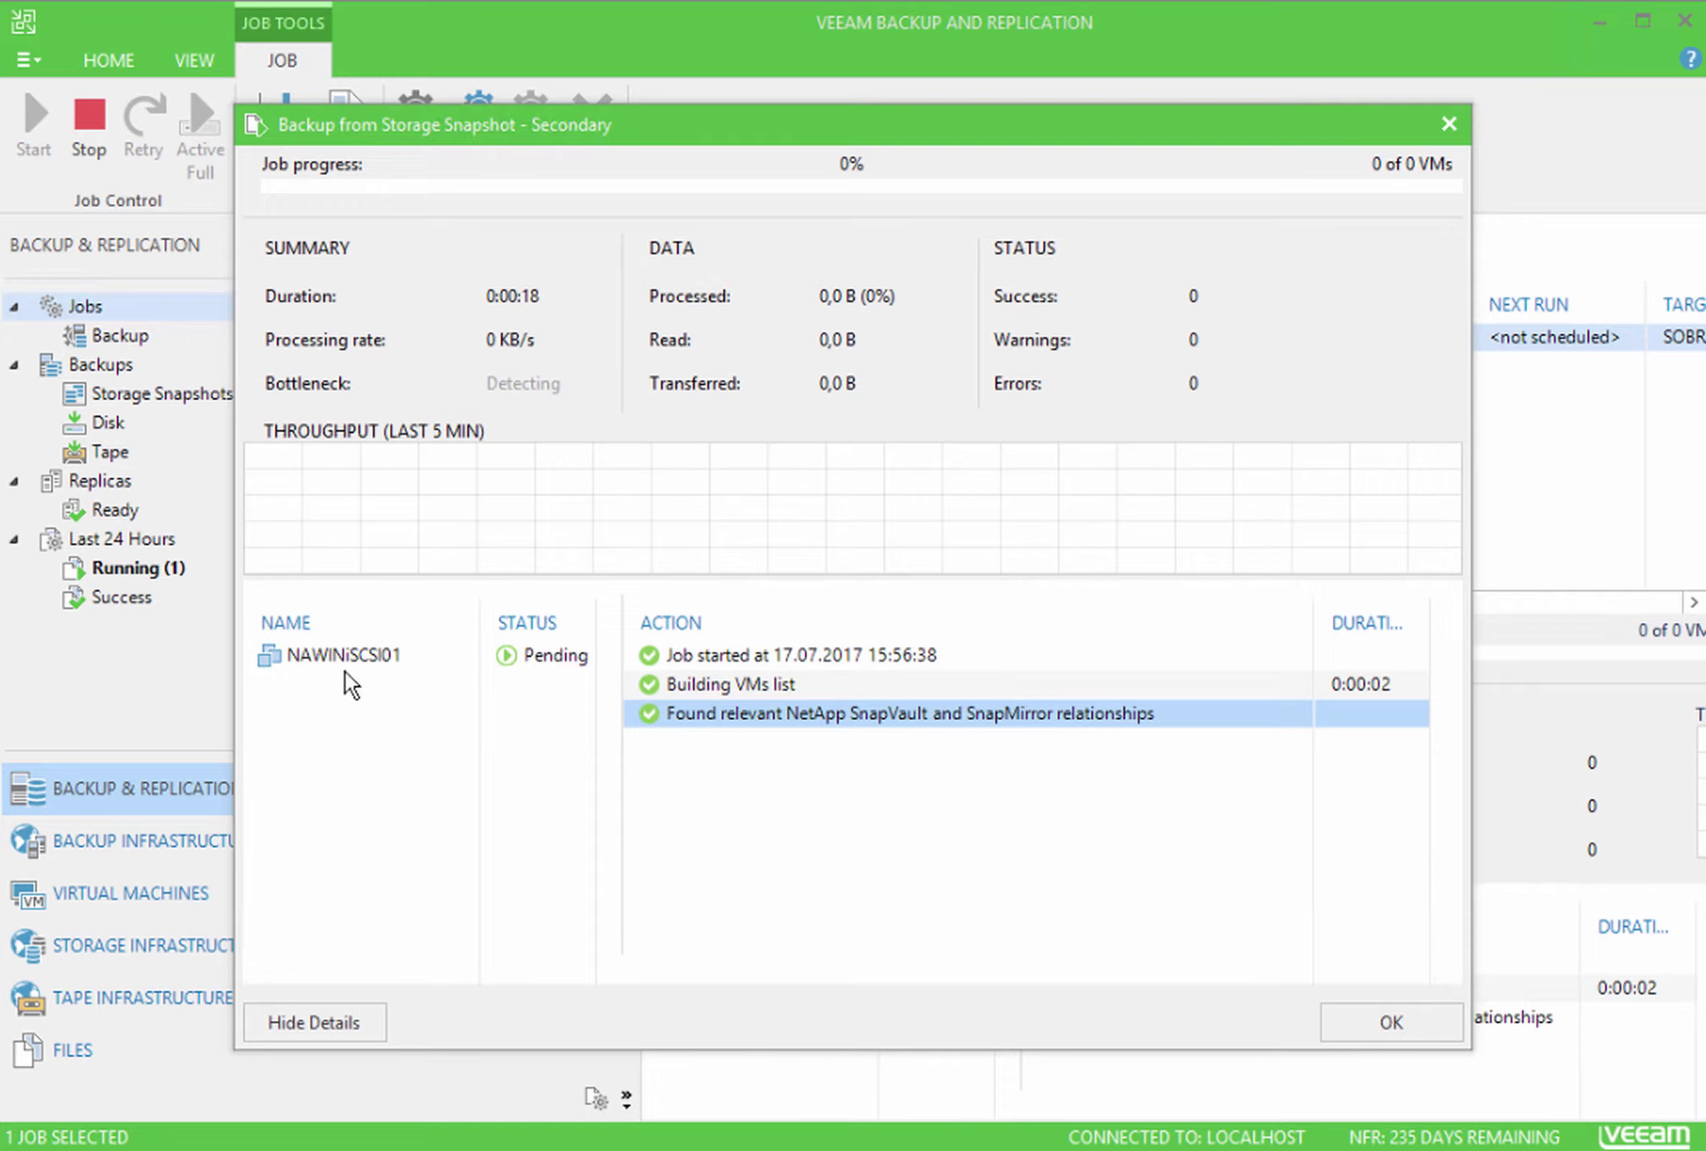
{"action": "left_click", "coordinate": [337, 646]}
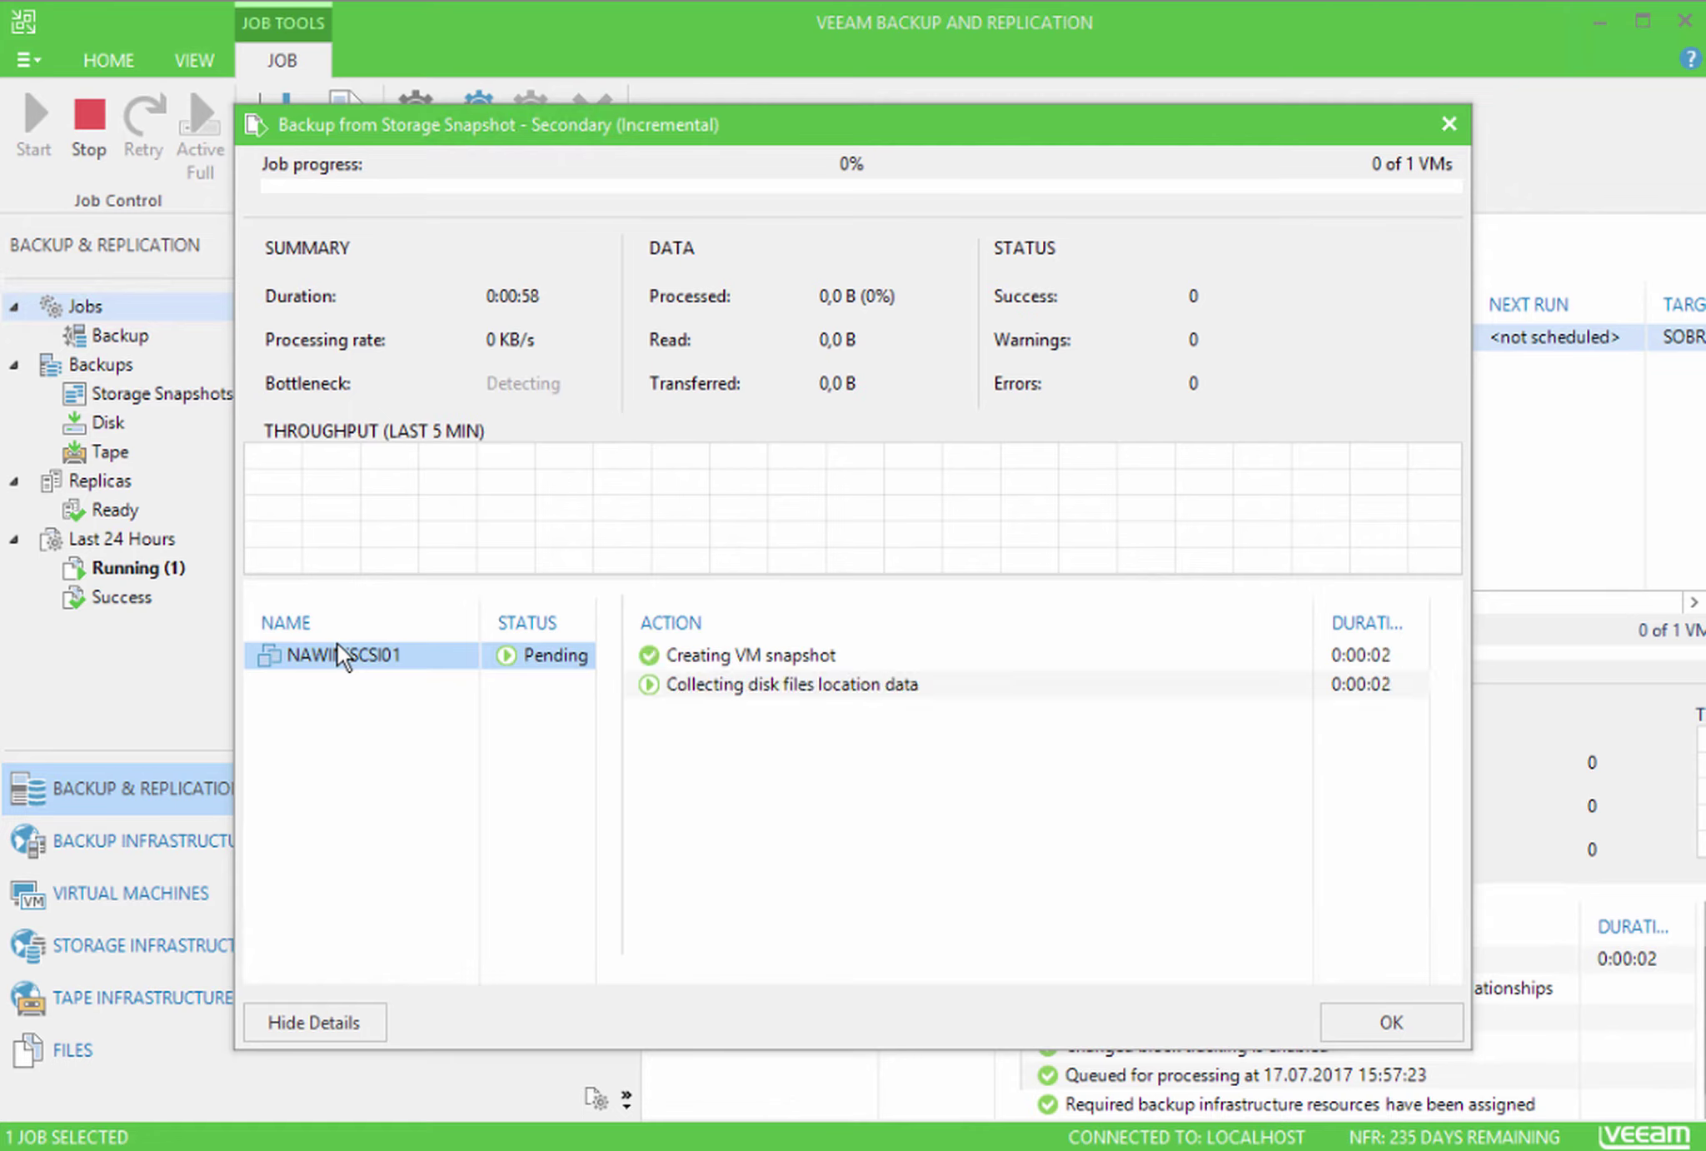
{"action": "left_click", "coordinate": [866, 655]}
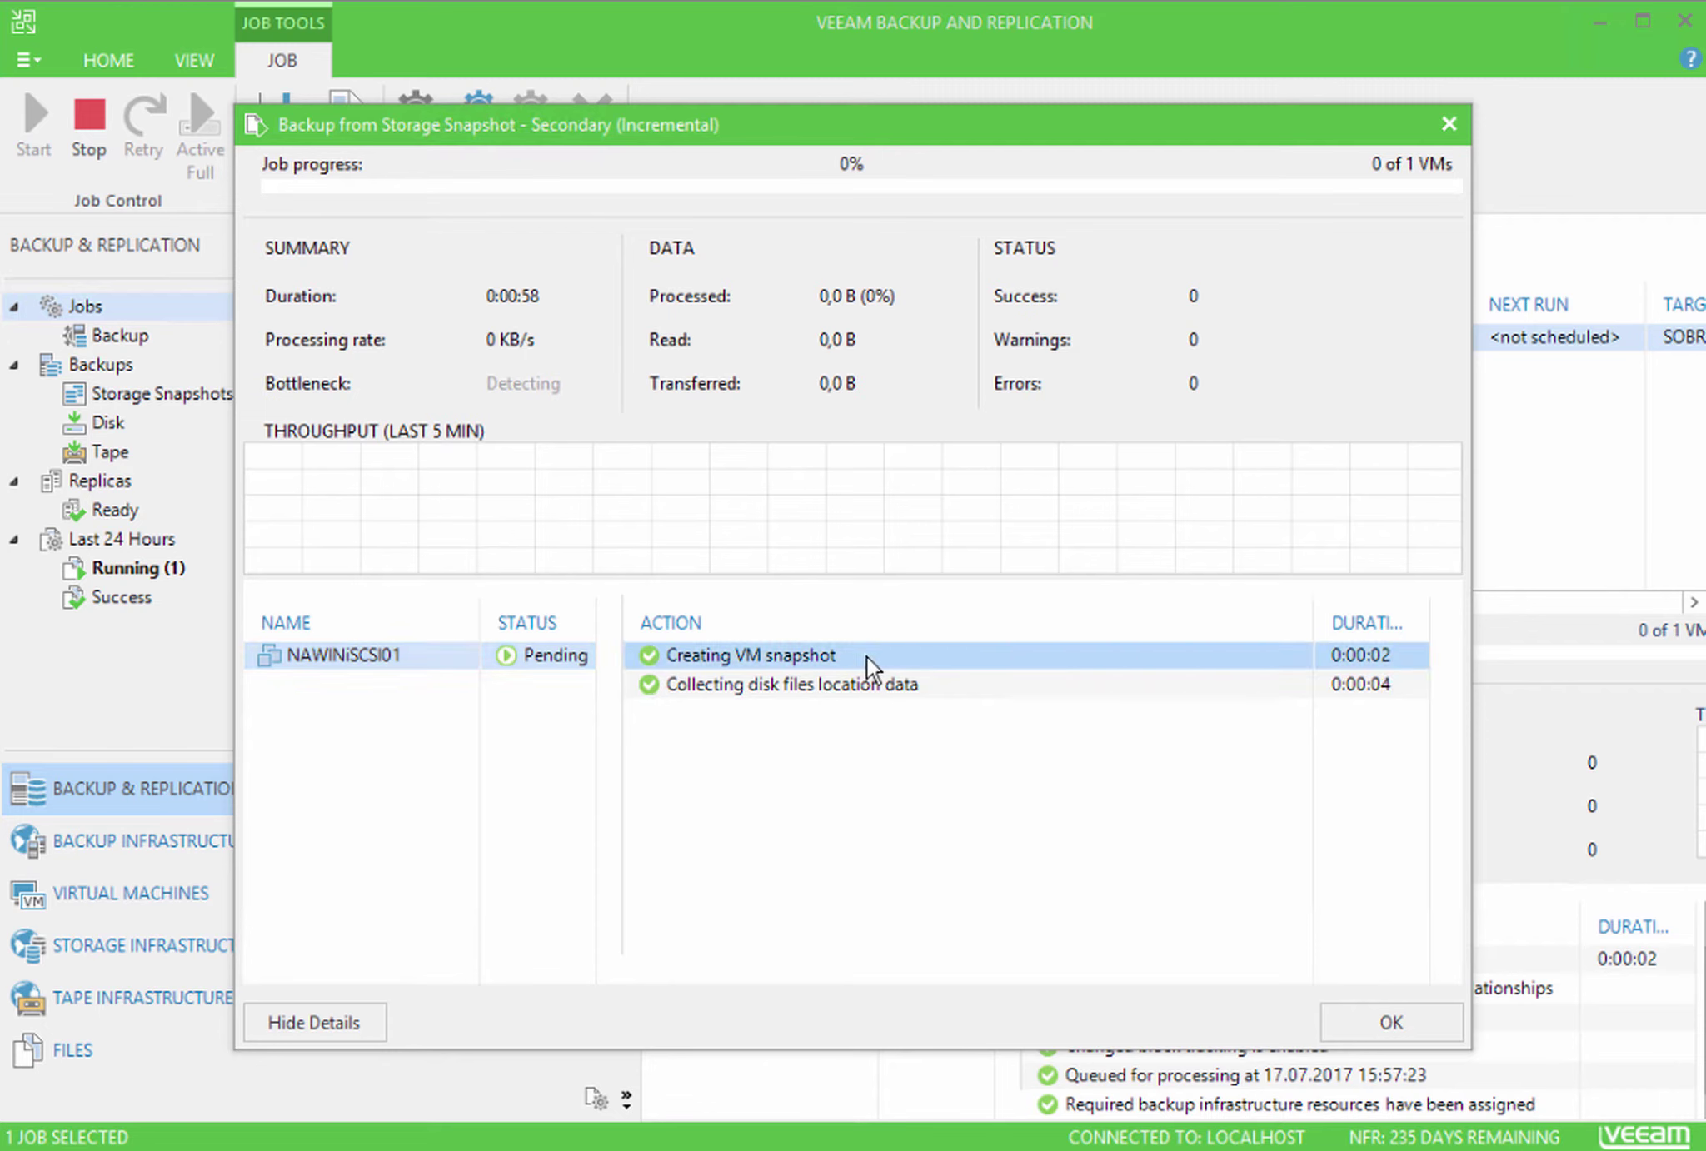
{"action": "left_click", "coordinate": [935, 680]}
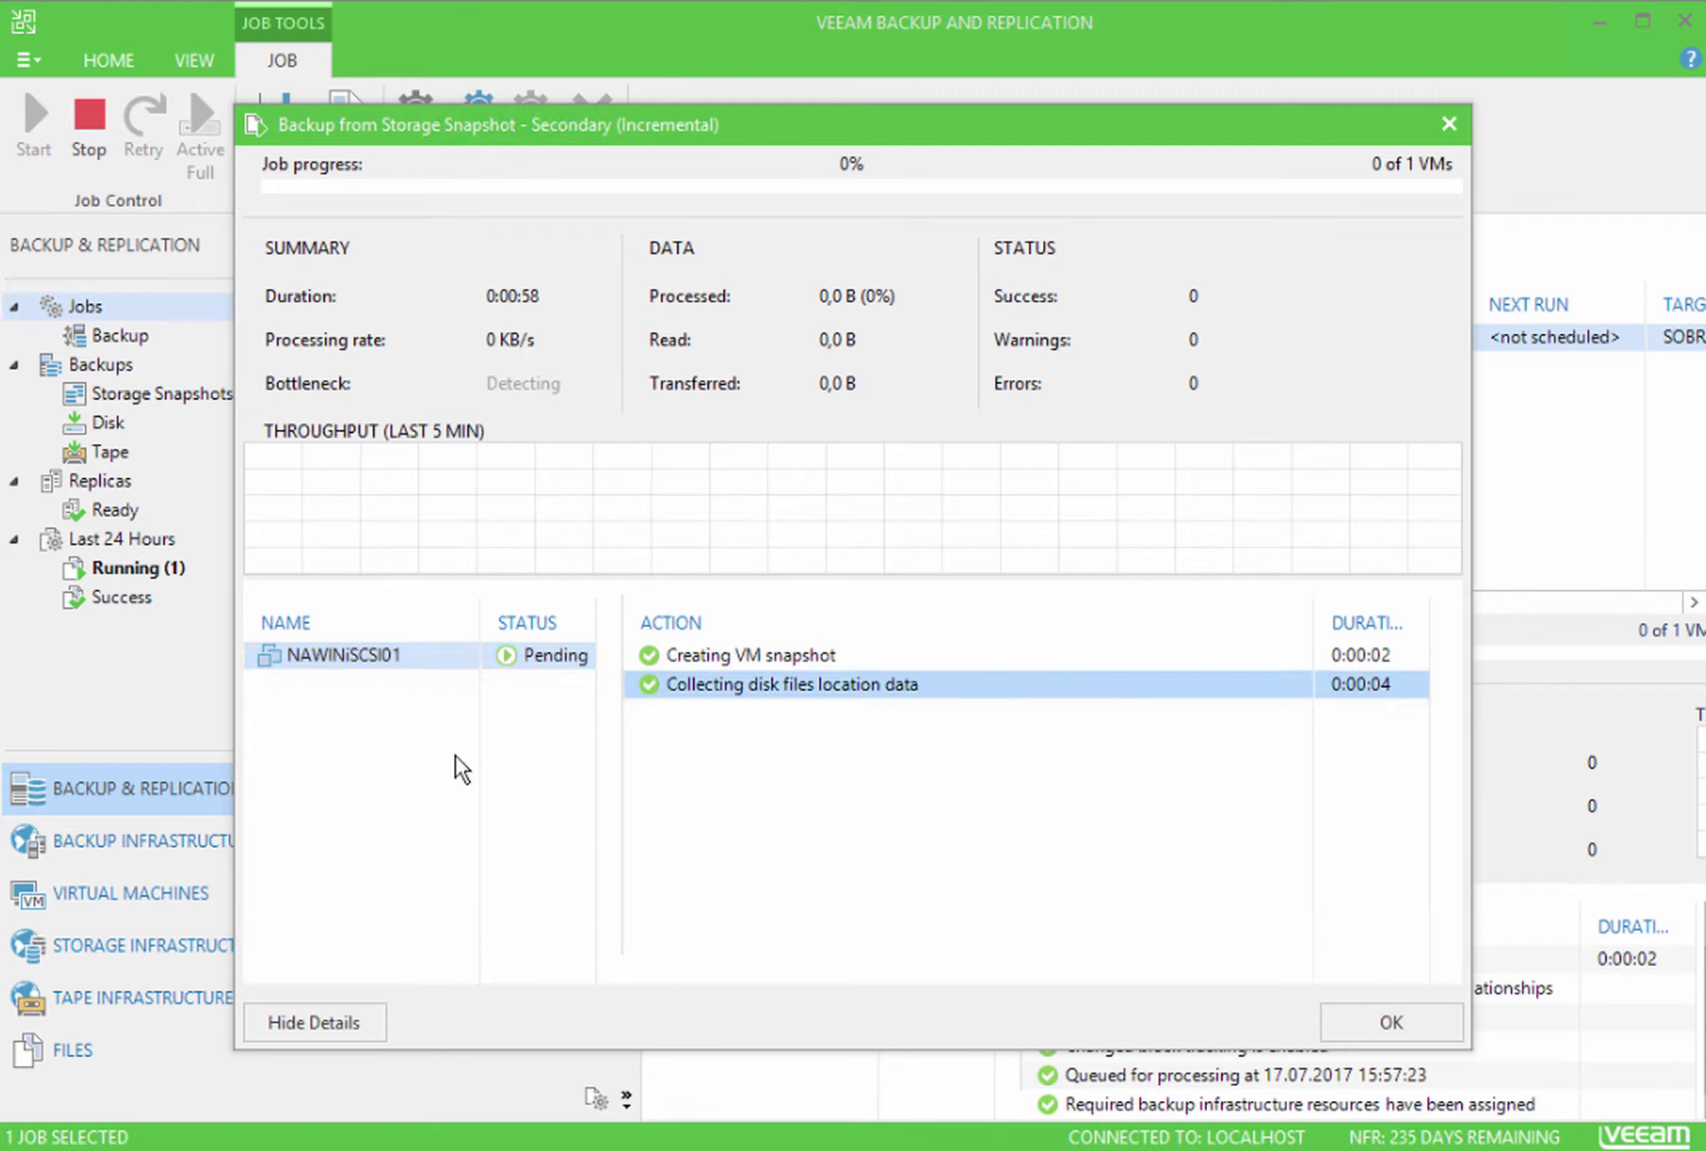
{"action": "left_click", "coordinate": [454, 756]}
{"action": "left_click", "coordinate": [1029, 859]}
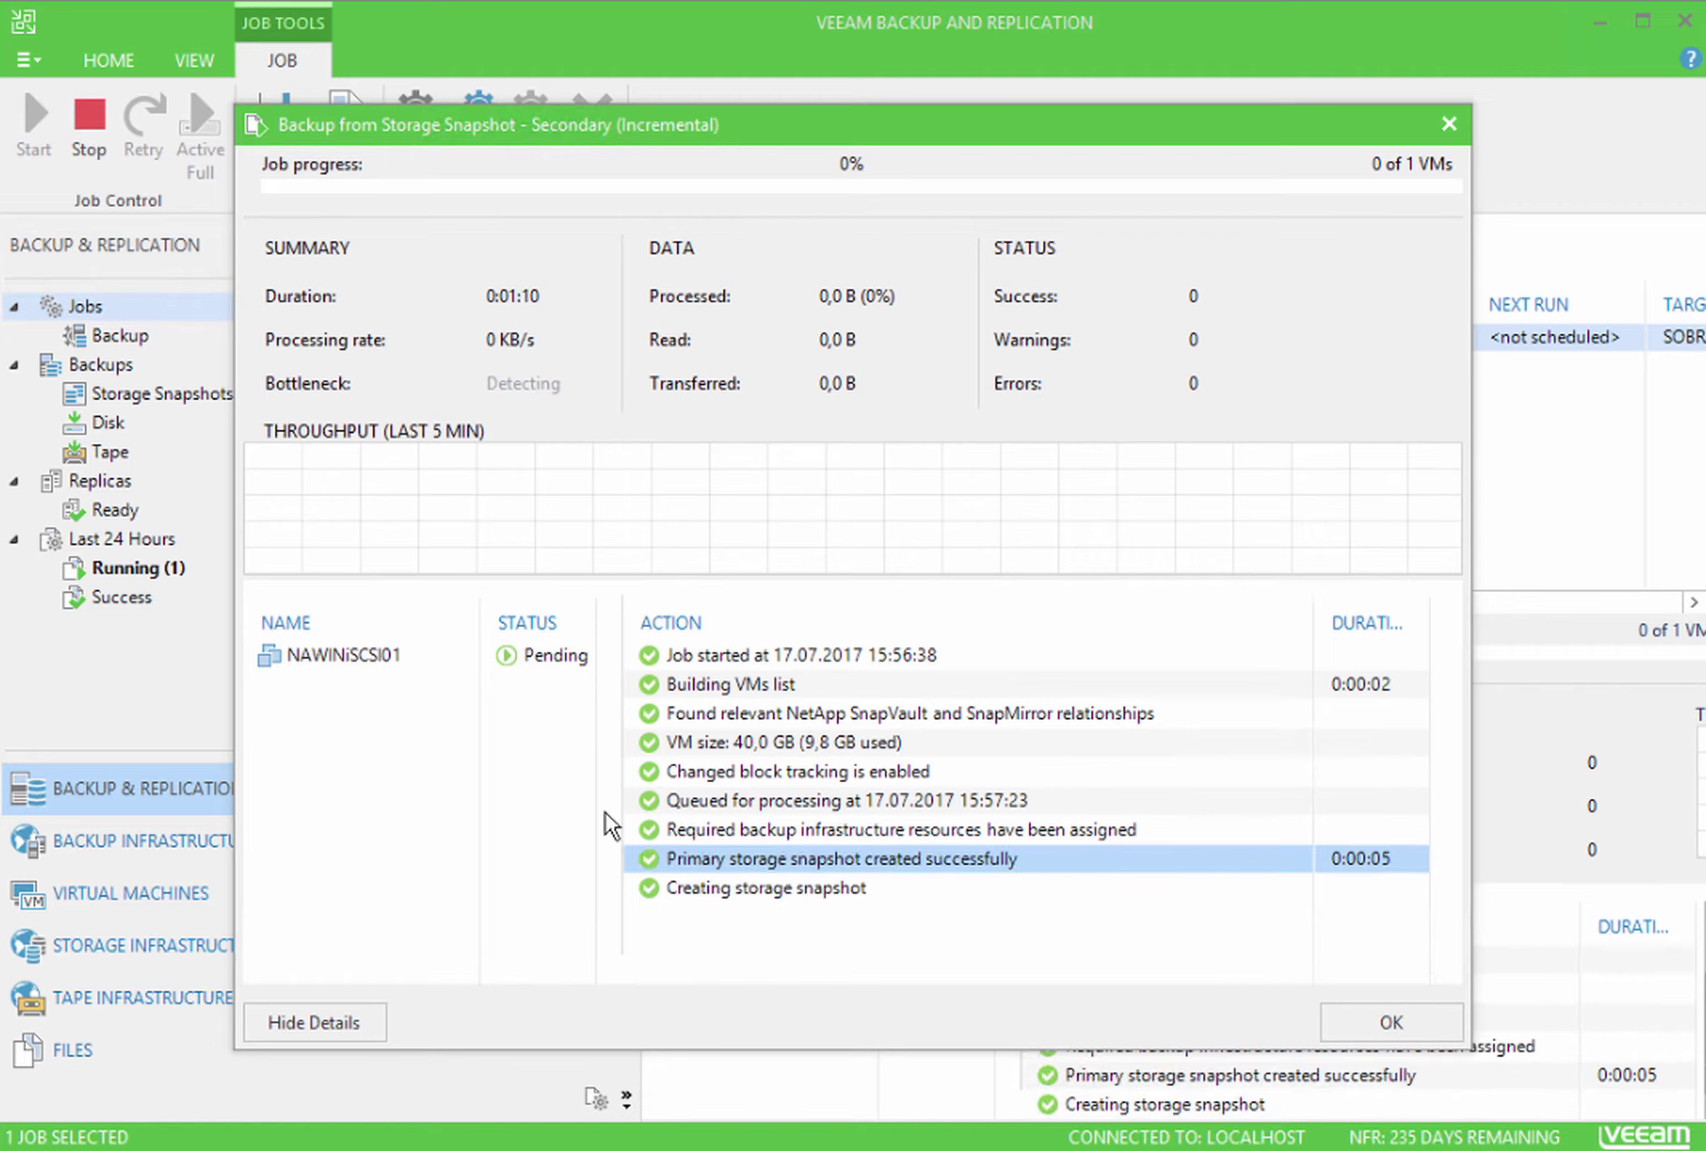
Check the storage snapshot creation entry in the job log and the VM snapshot removal entry in NAWINiSCSI01's log
{"action": "left_click", "coordinate": [672, 889]}
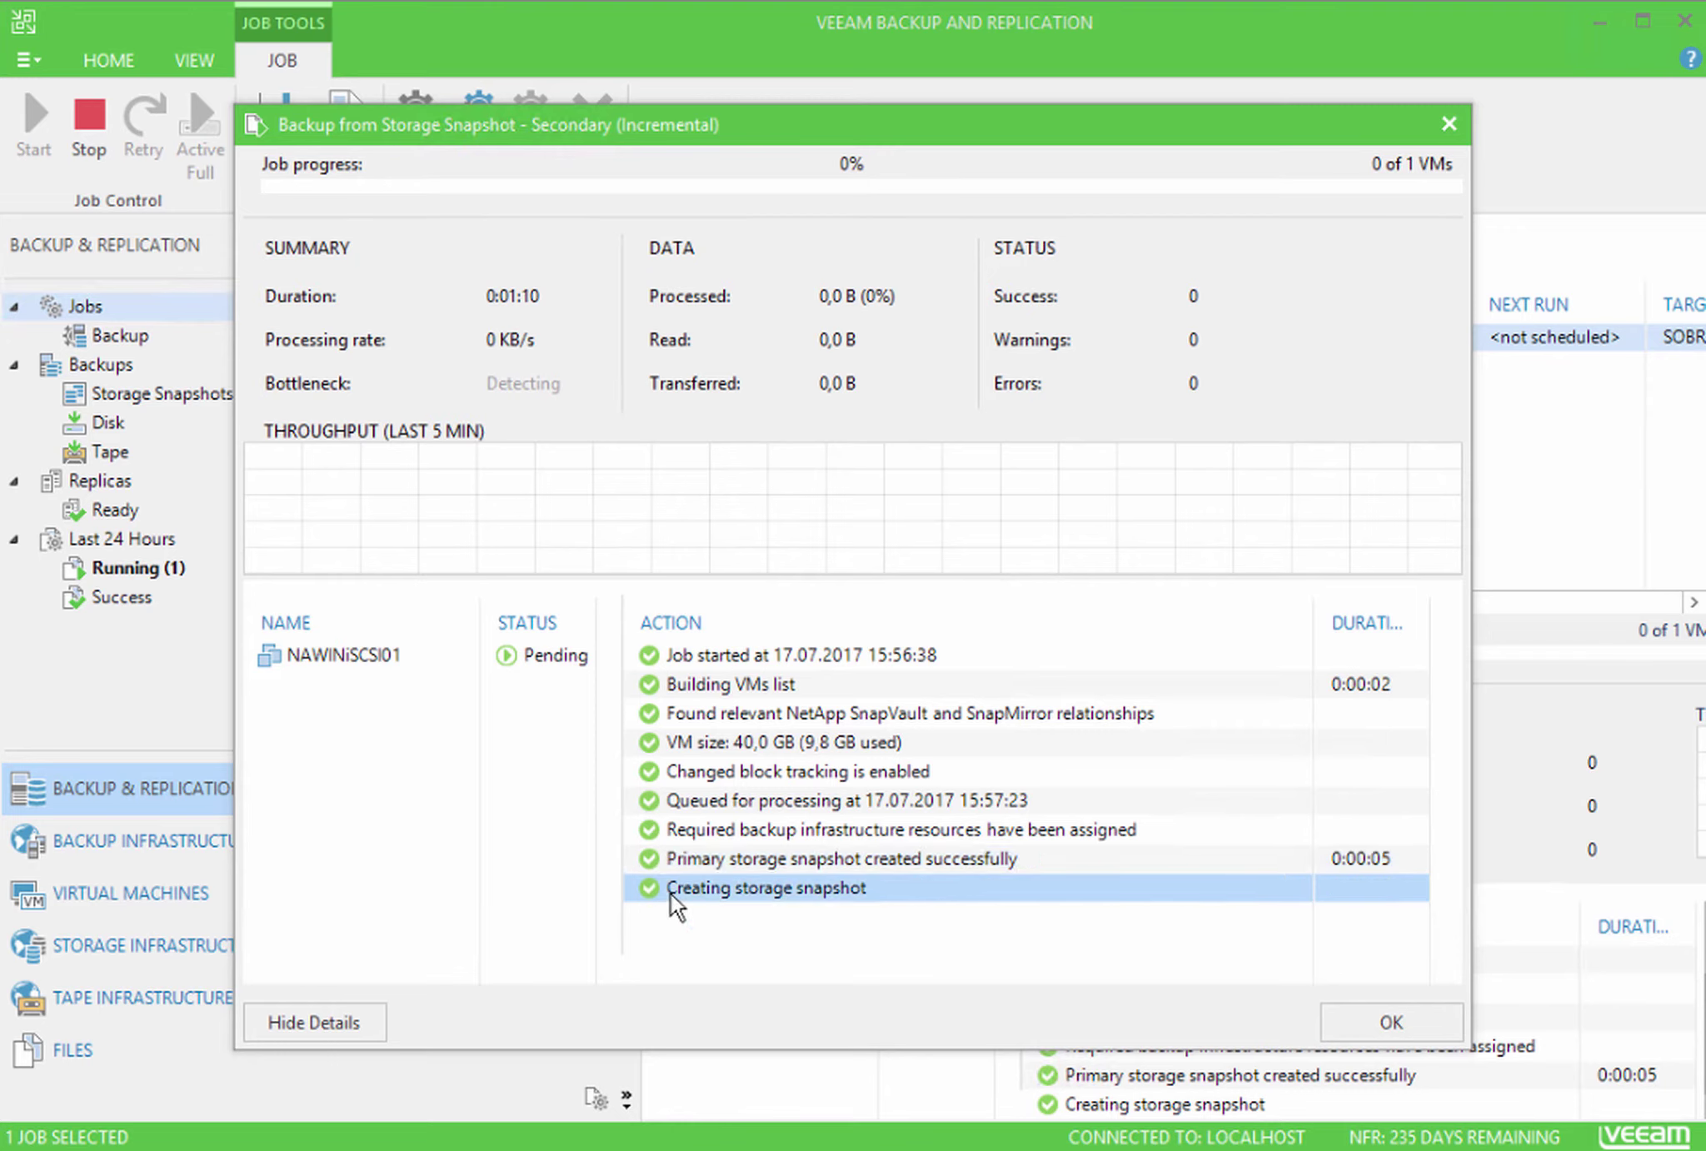
{"action": "left_click", "coordinate": [376, 655]}
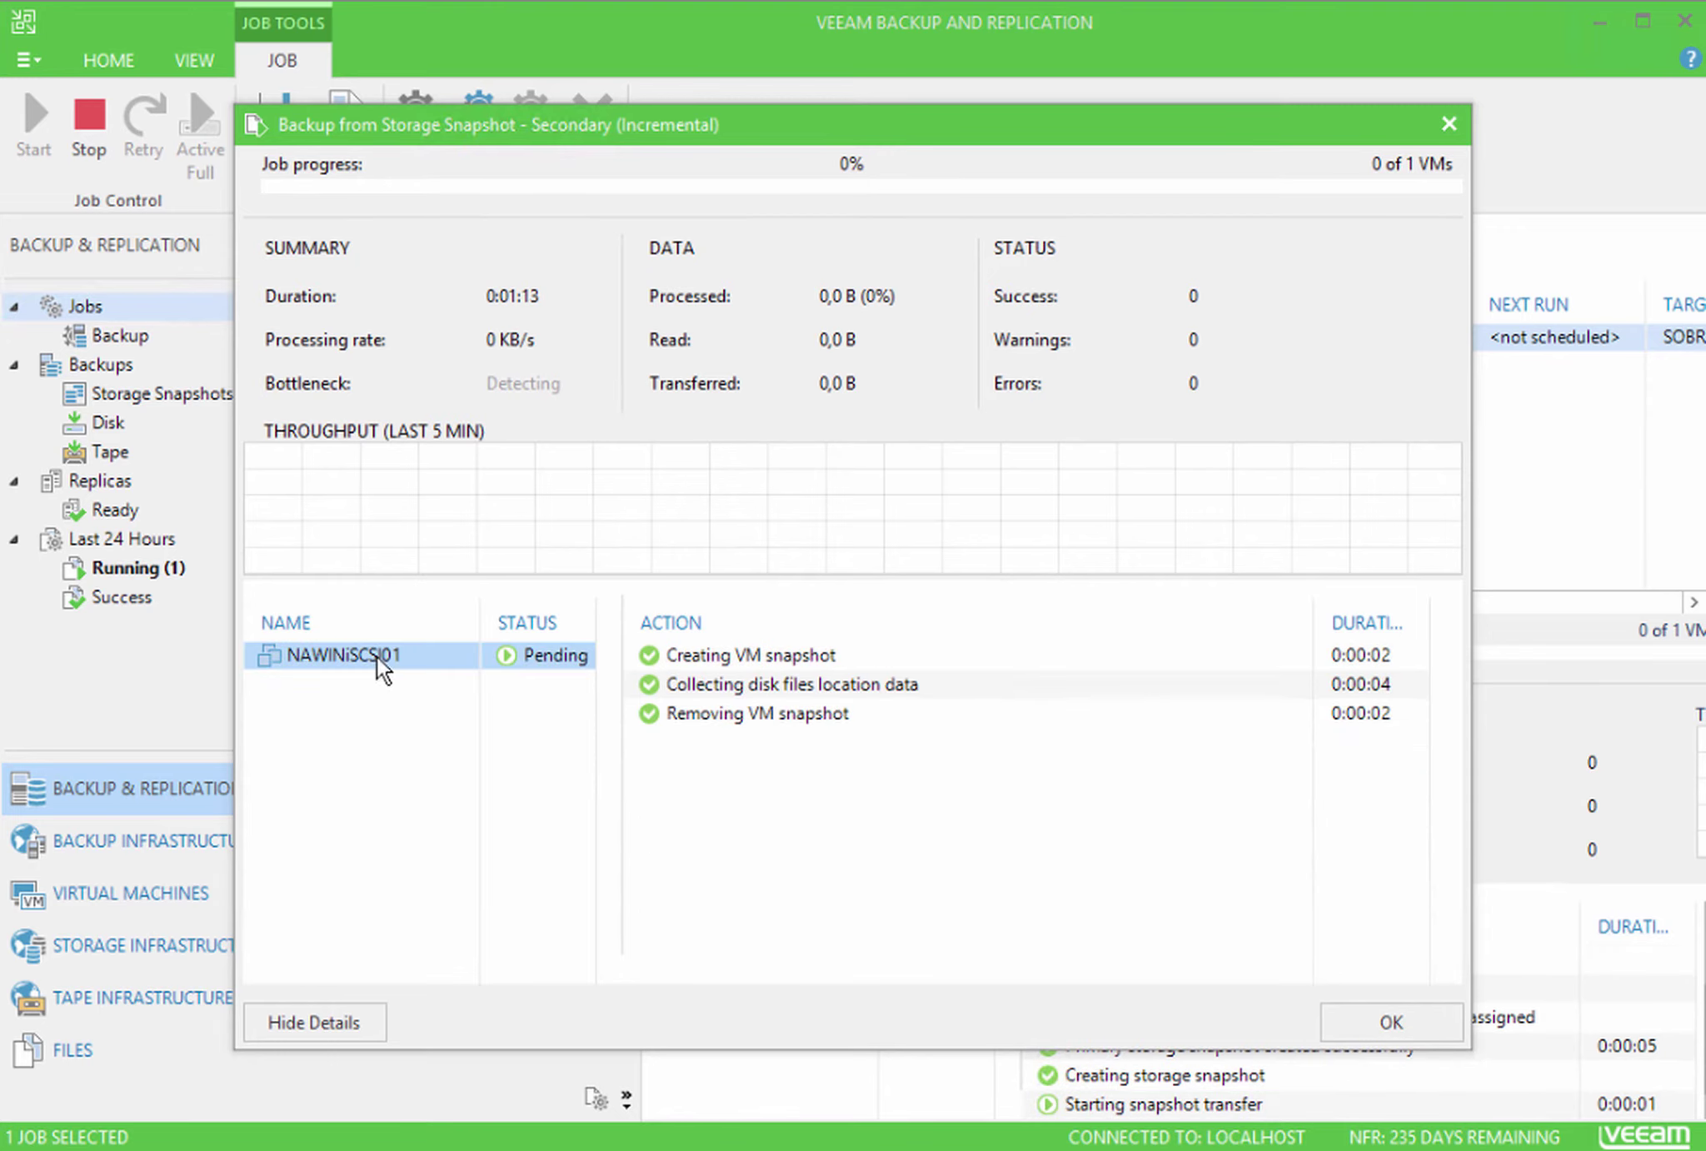
{"action": "left_click", "coordinate": [973, 710]}
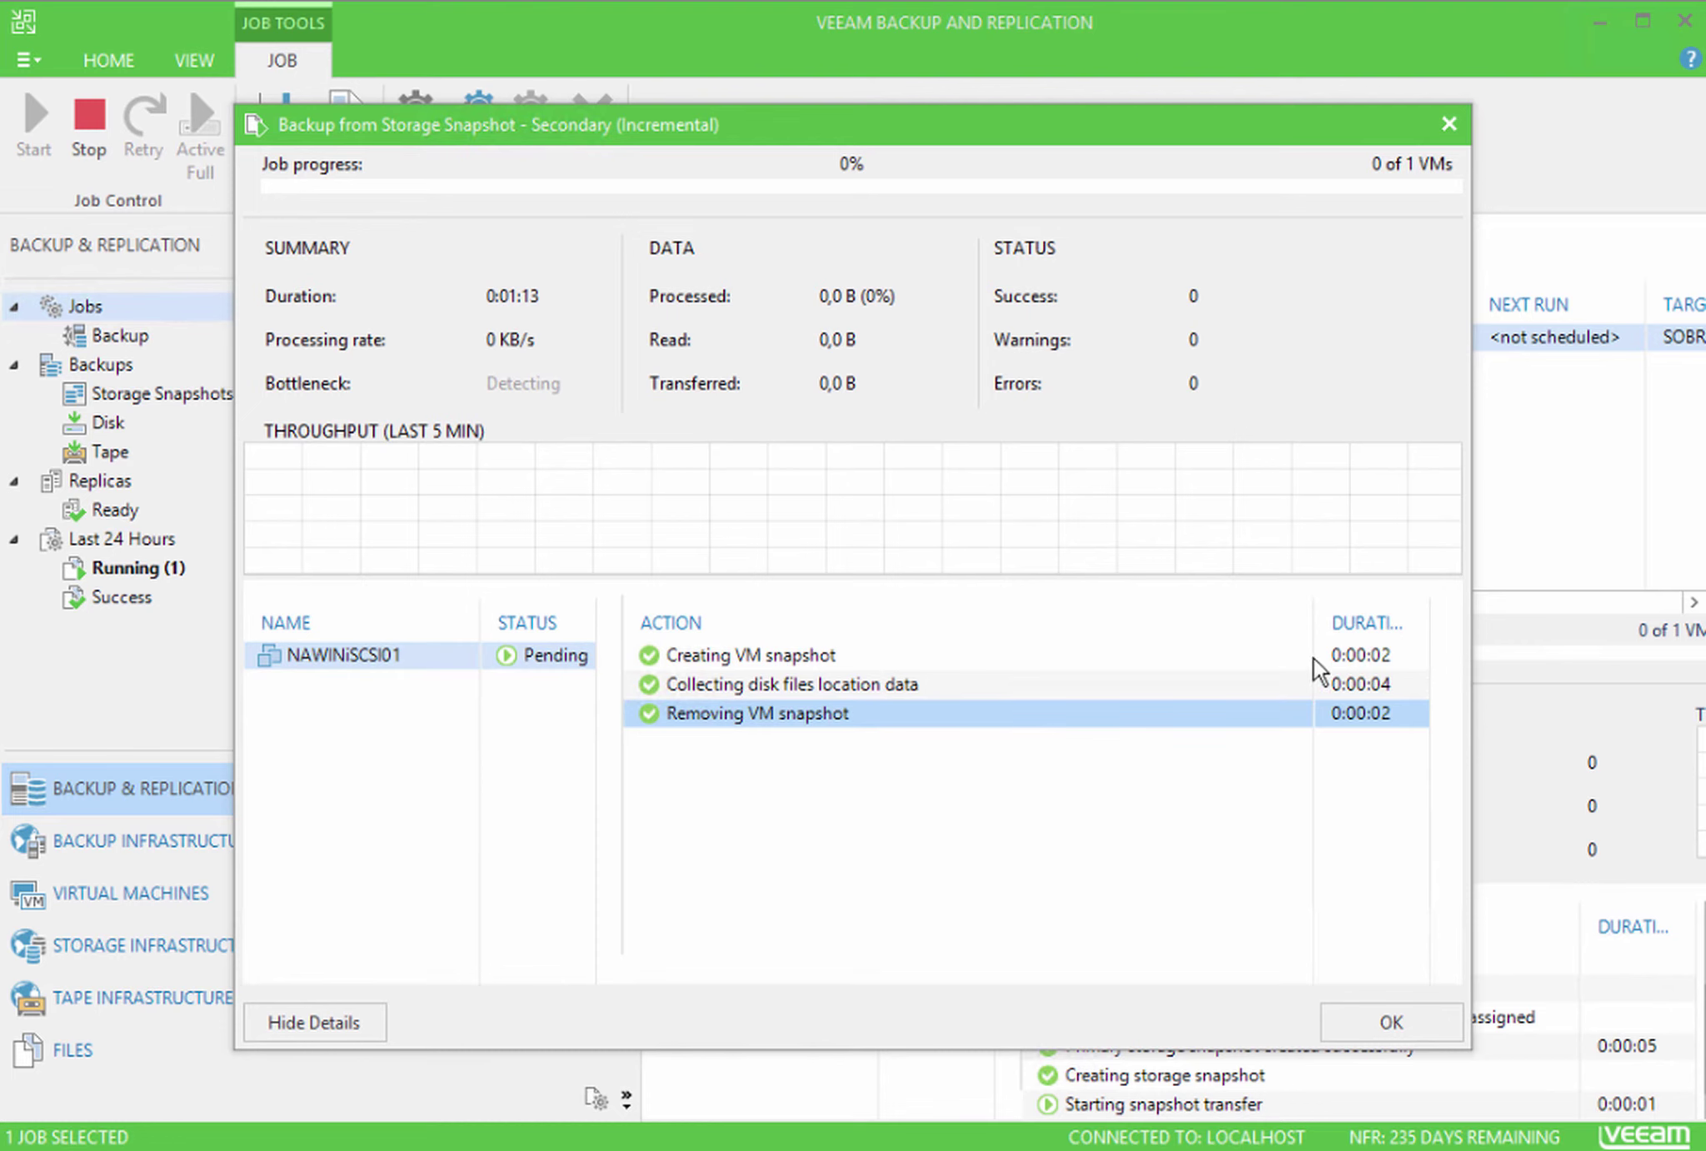
Return to the whole job's action log and examine its snapshot transfer and SnapMirror update entries
{"action": "left_click", "coordinate": [563, 792]}
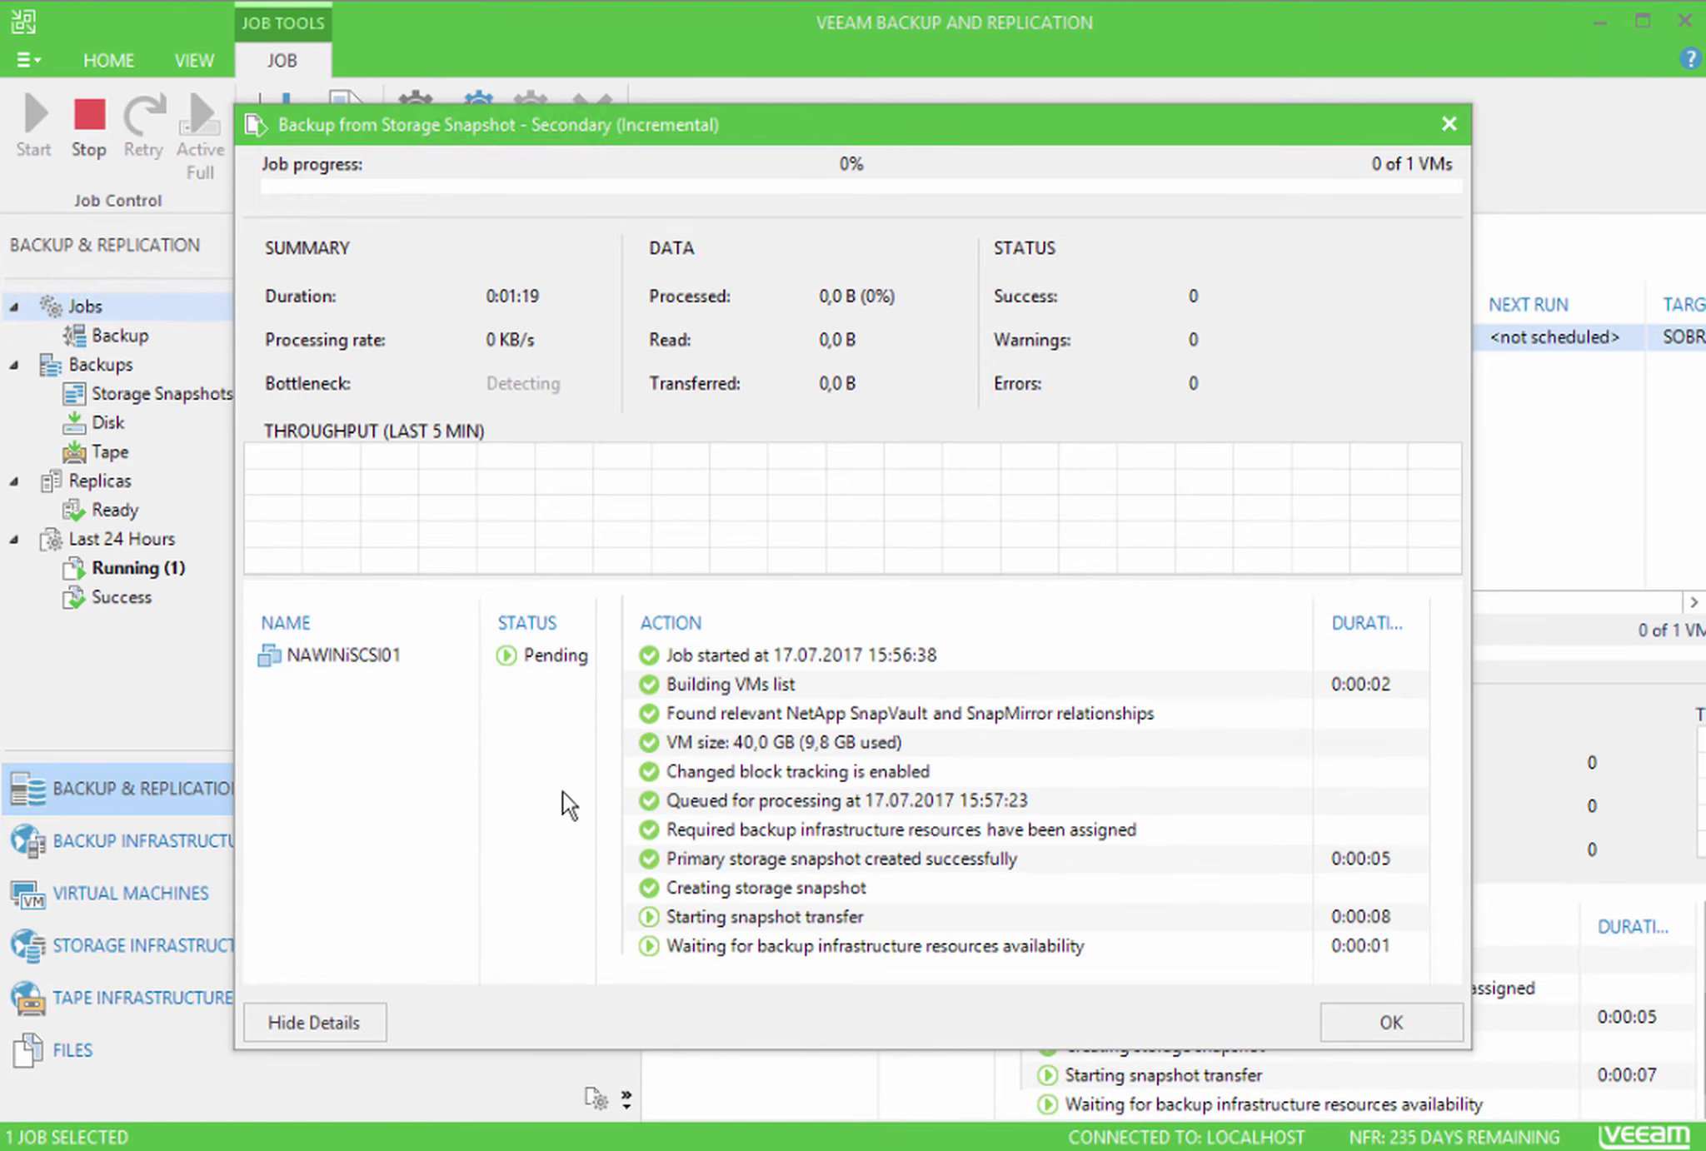
{"action": "left_click", "coordinate": [930, 911]}
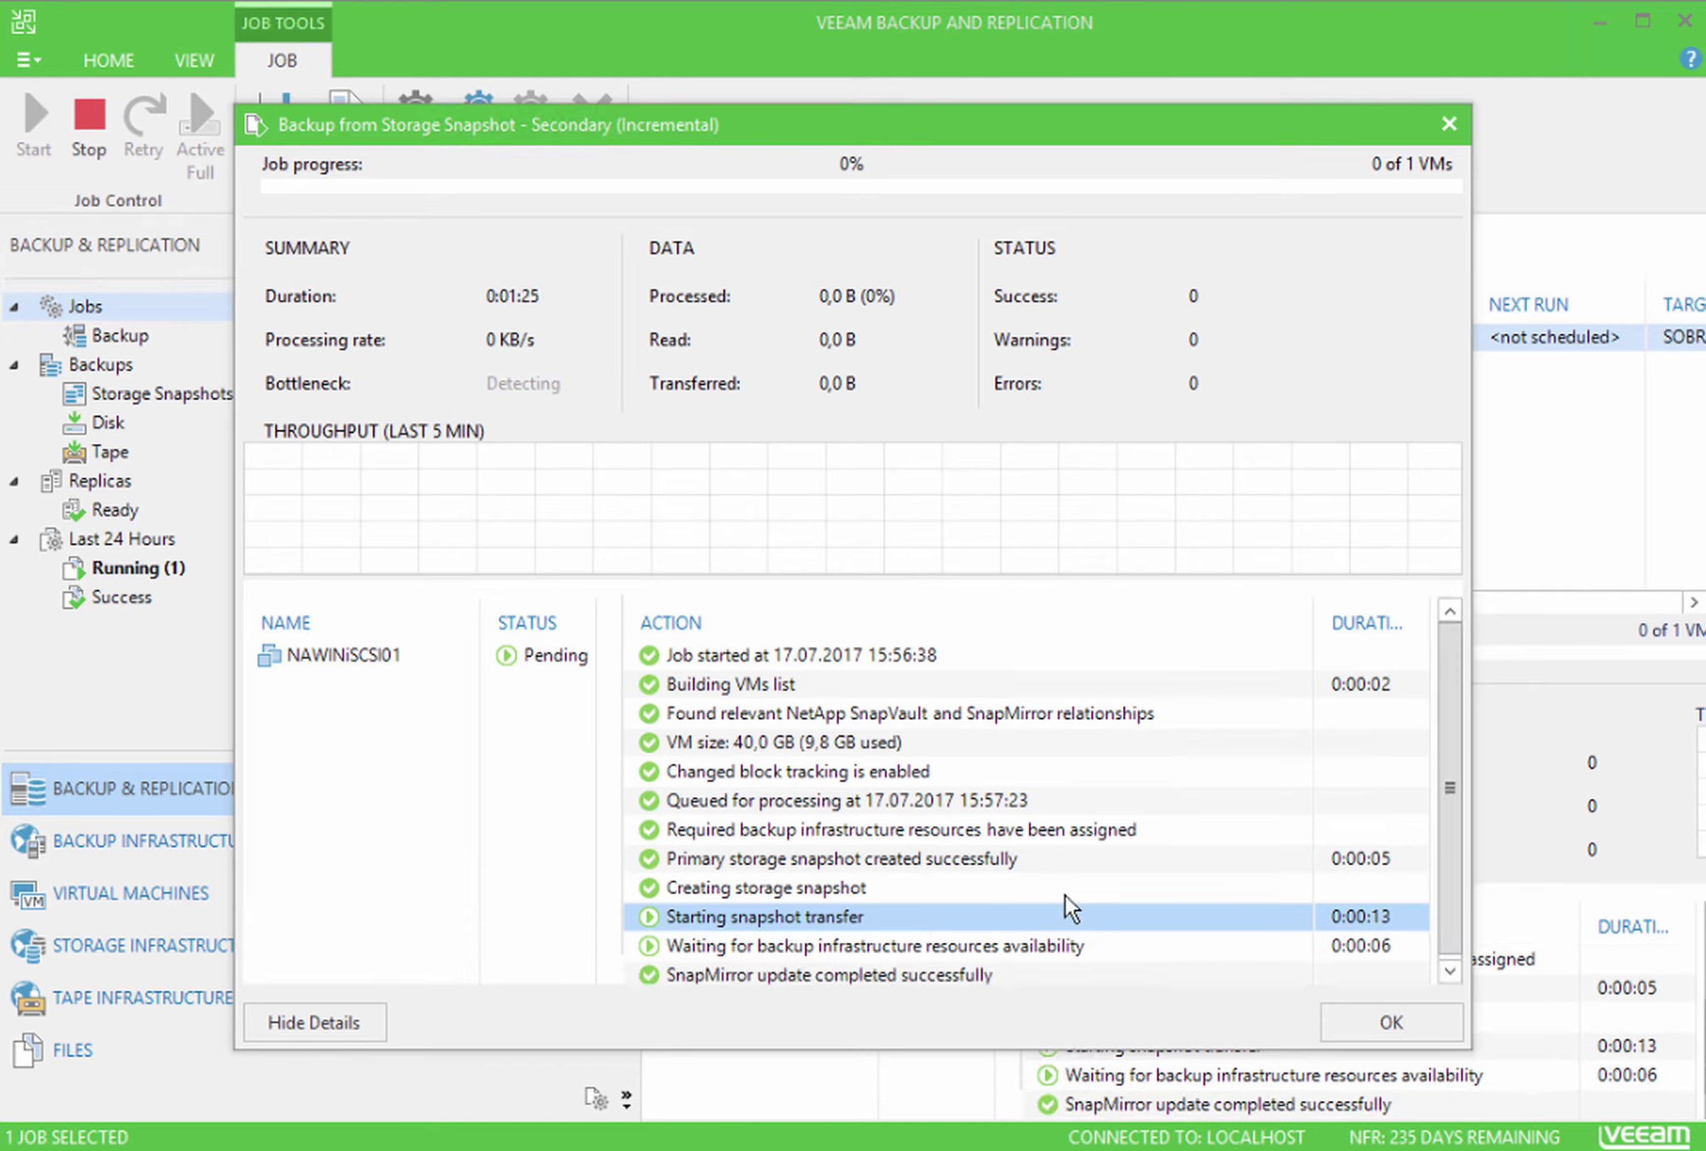
{"action": "left_click", "coordinate": [1043, 971]}
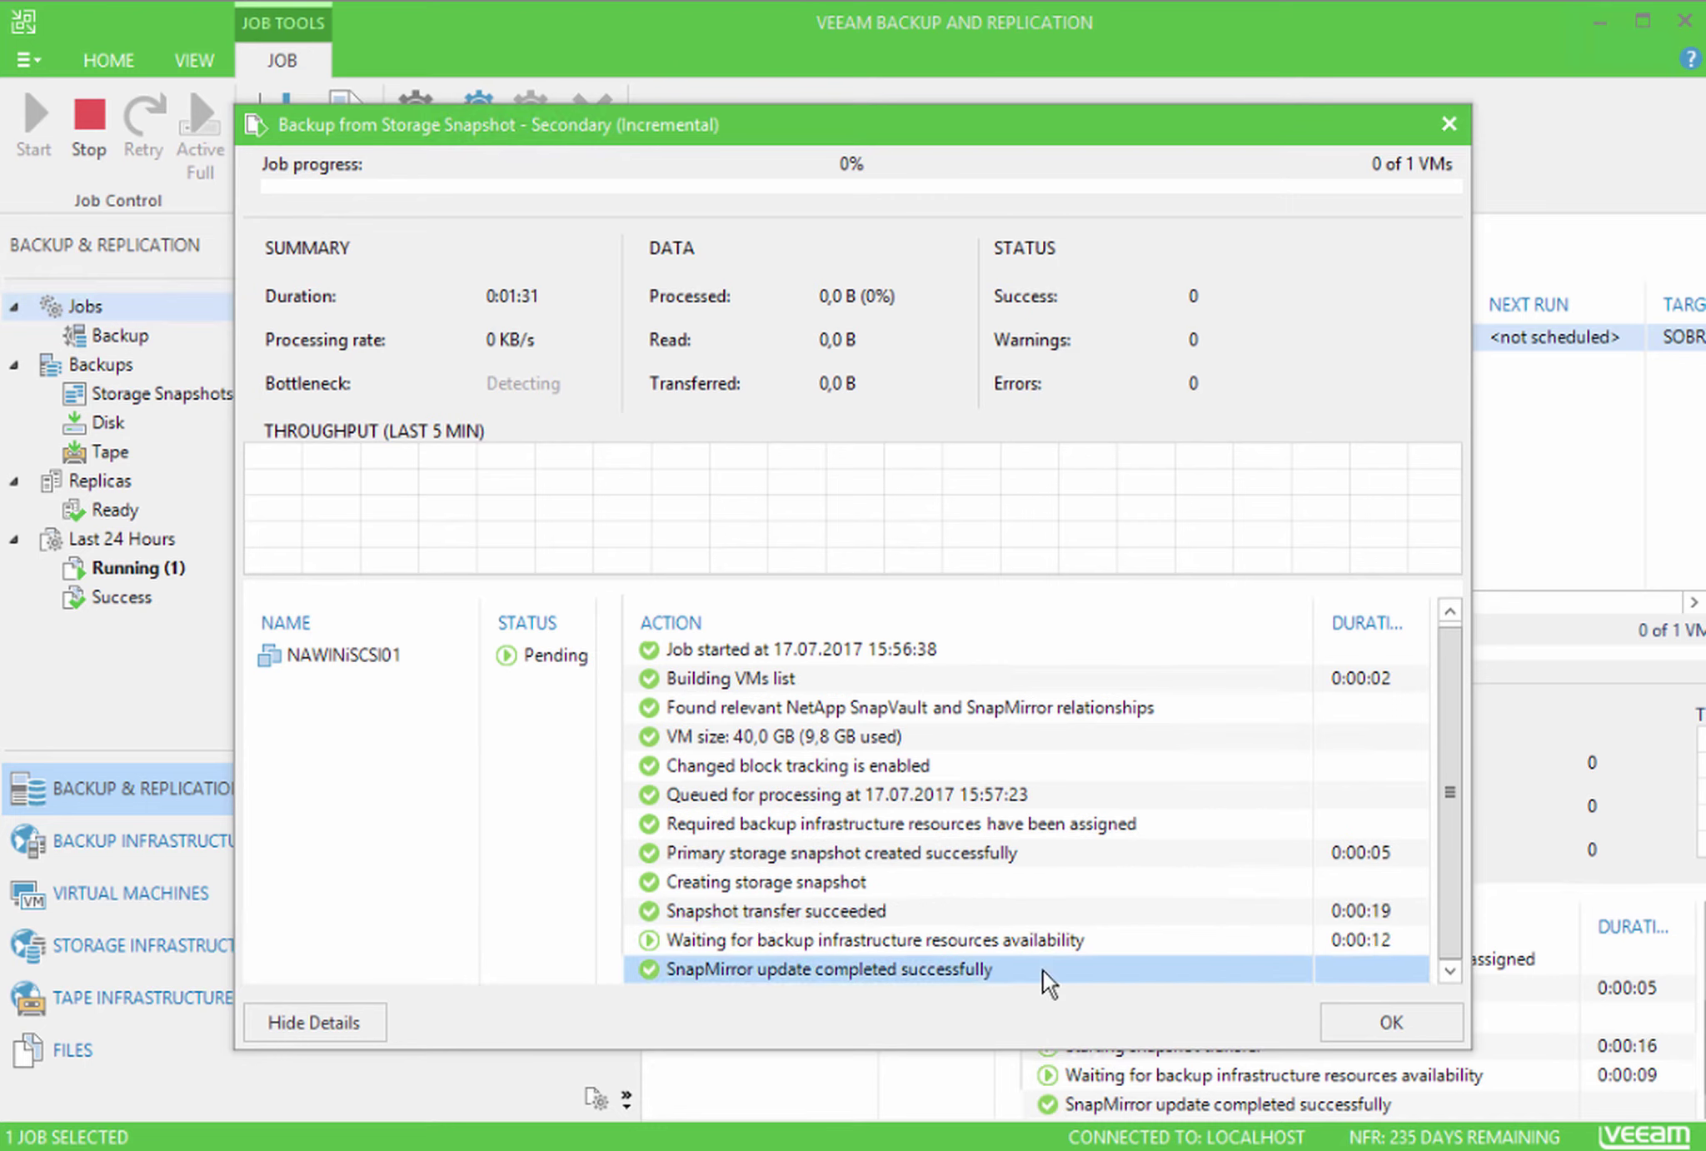
{"action": "left_click", "coordinate": [738, 908]}
Show NAWINiSCSI01's action log, widen its Action column, and check the resource assignment and scale-out repository extent entries
{"action": "left_click", "coordinate": [350, 658]}
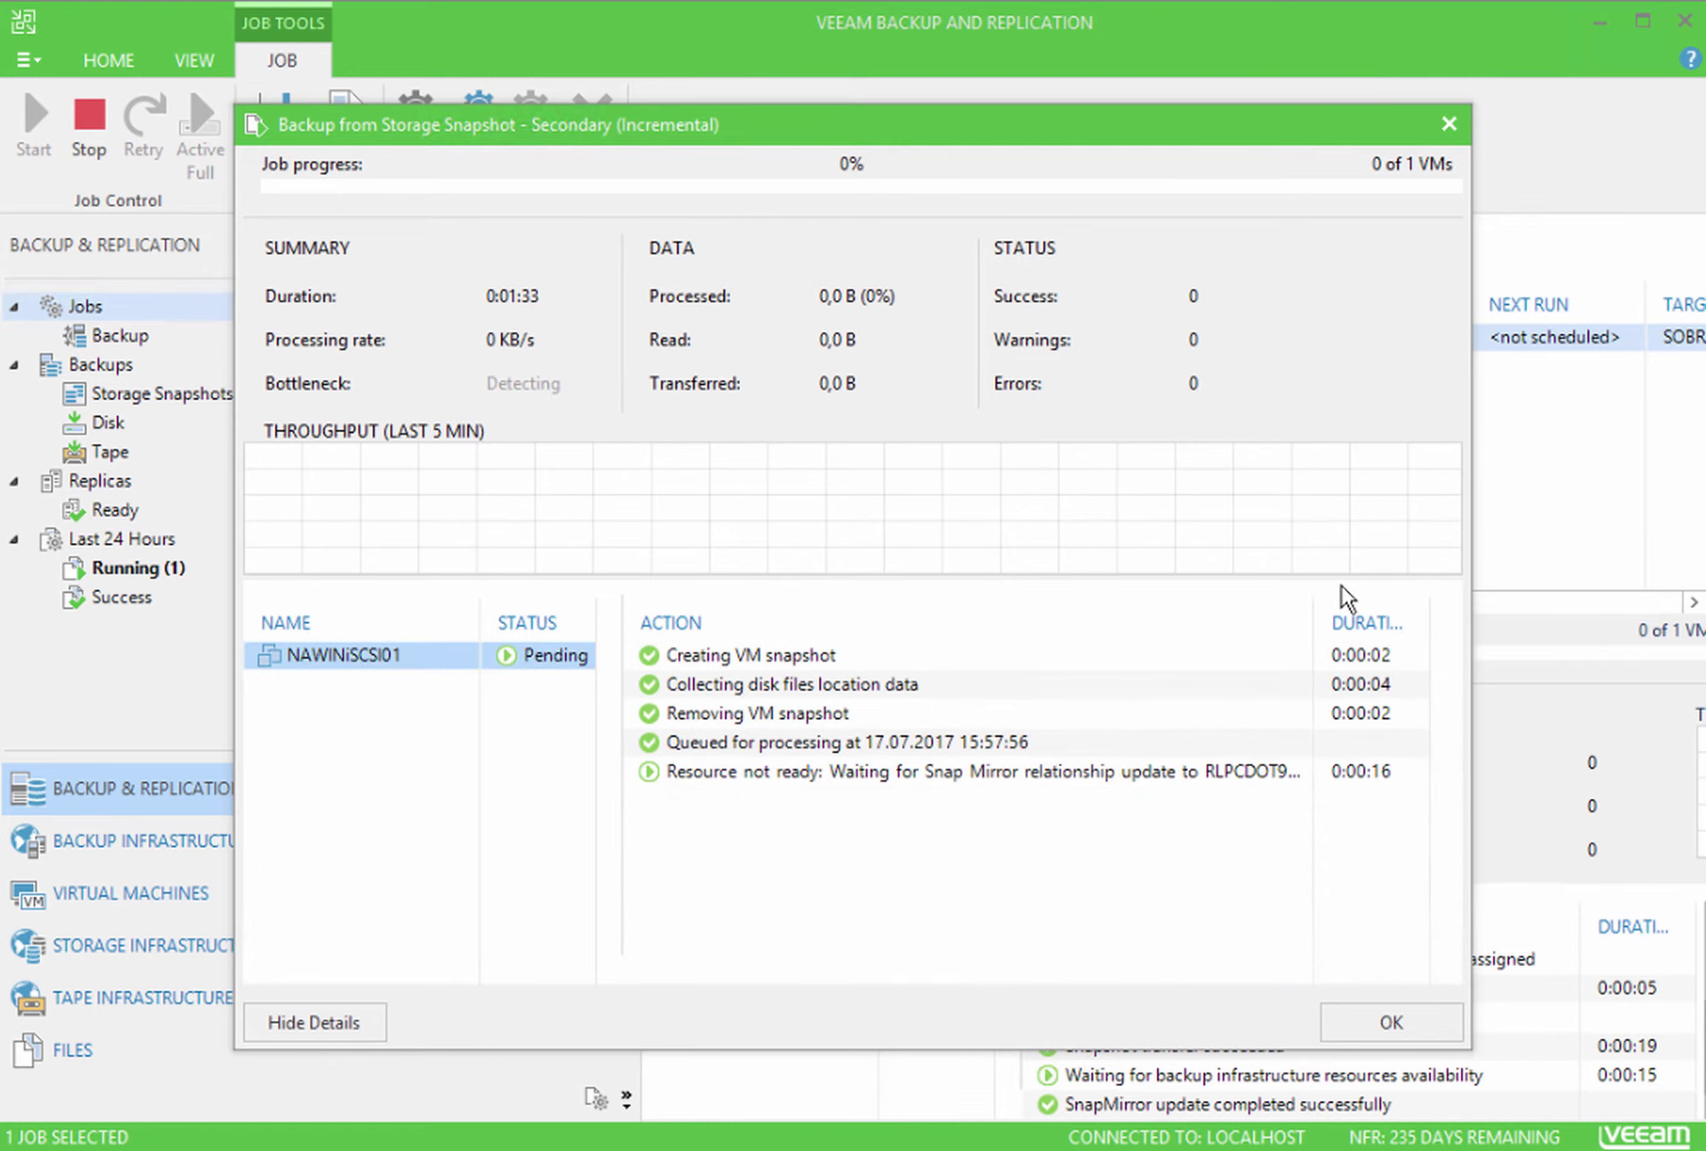
{"action": "left_click_drag", "start_coordinate": [1314, 614], "coordinate": [1382, 614]}
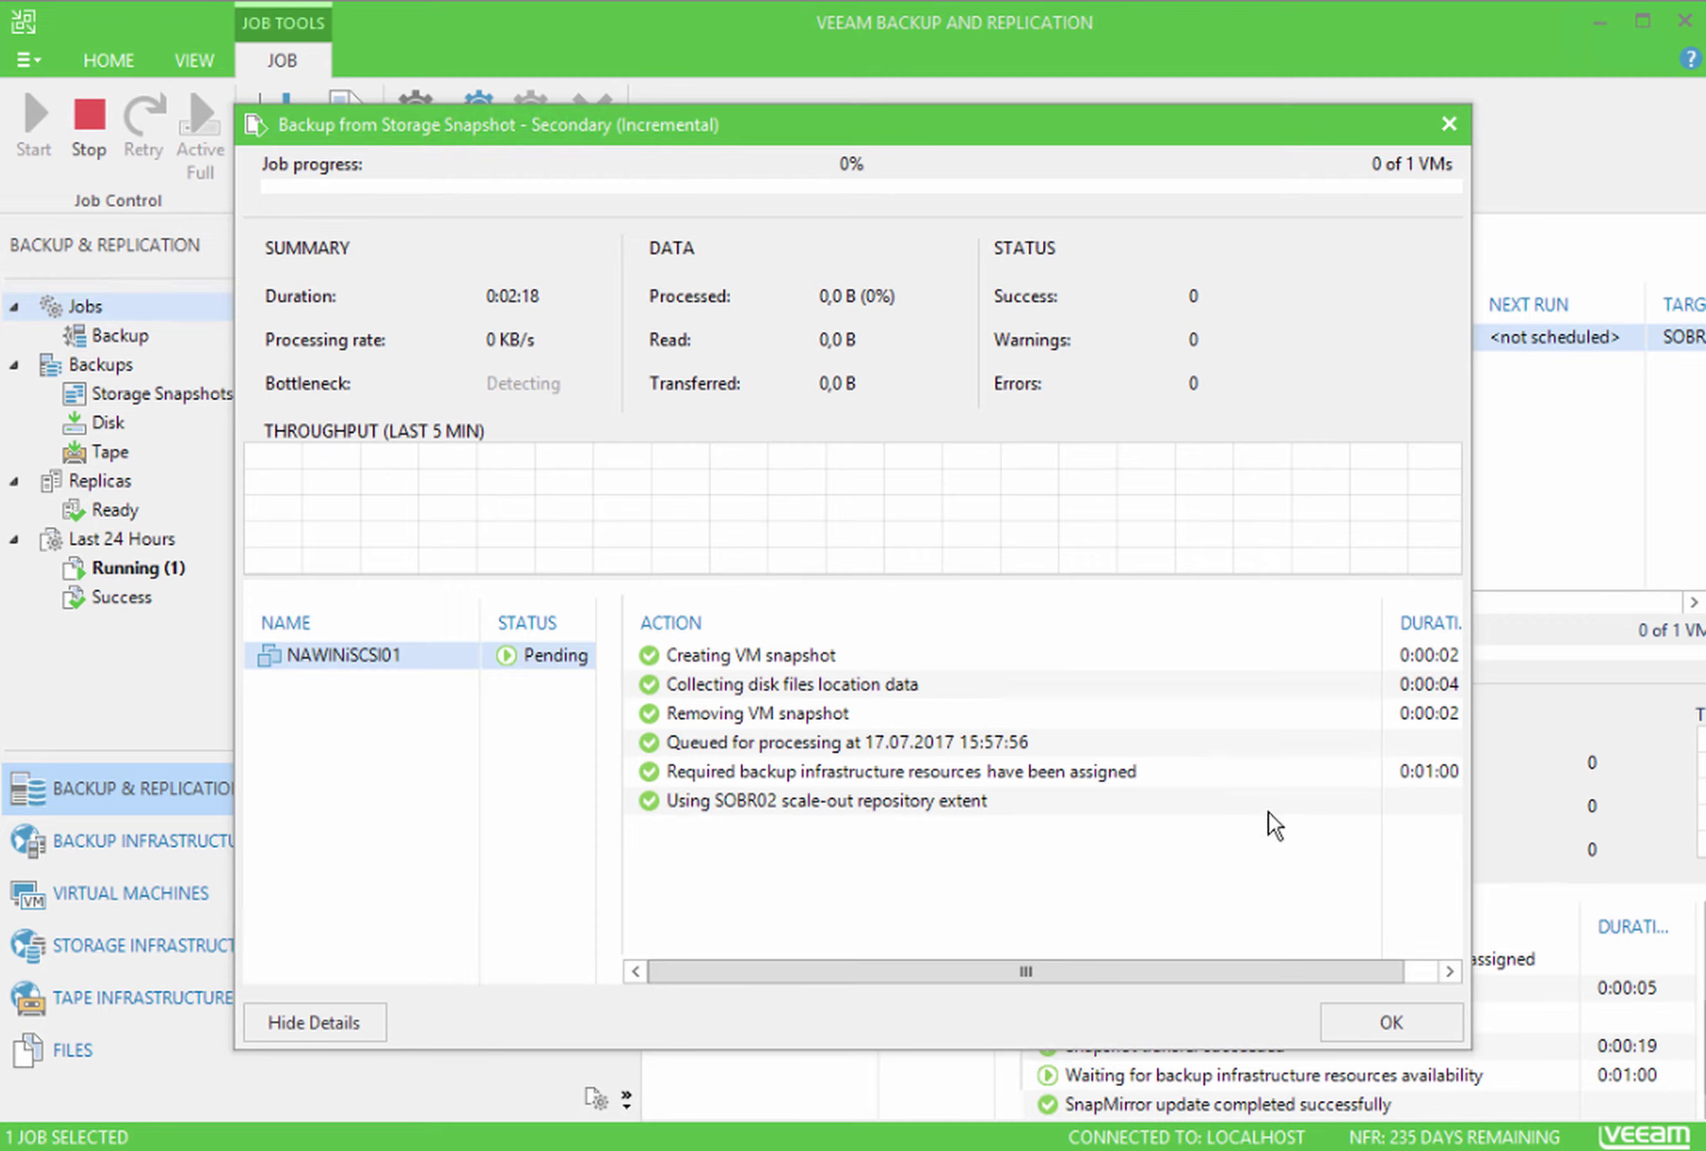
{"action": "left_click", "coordinate": [1264, 805]}
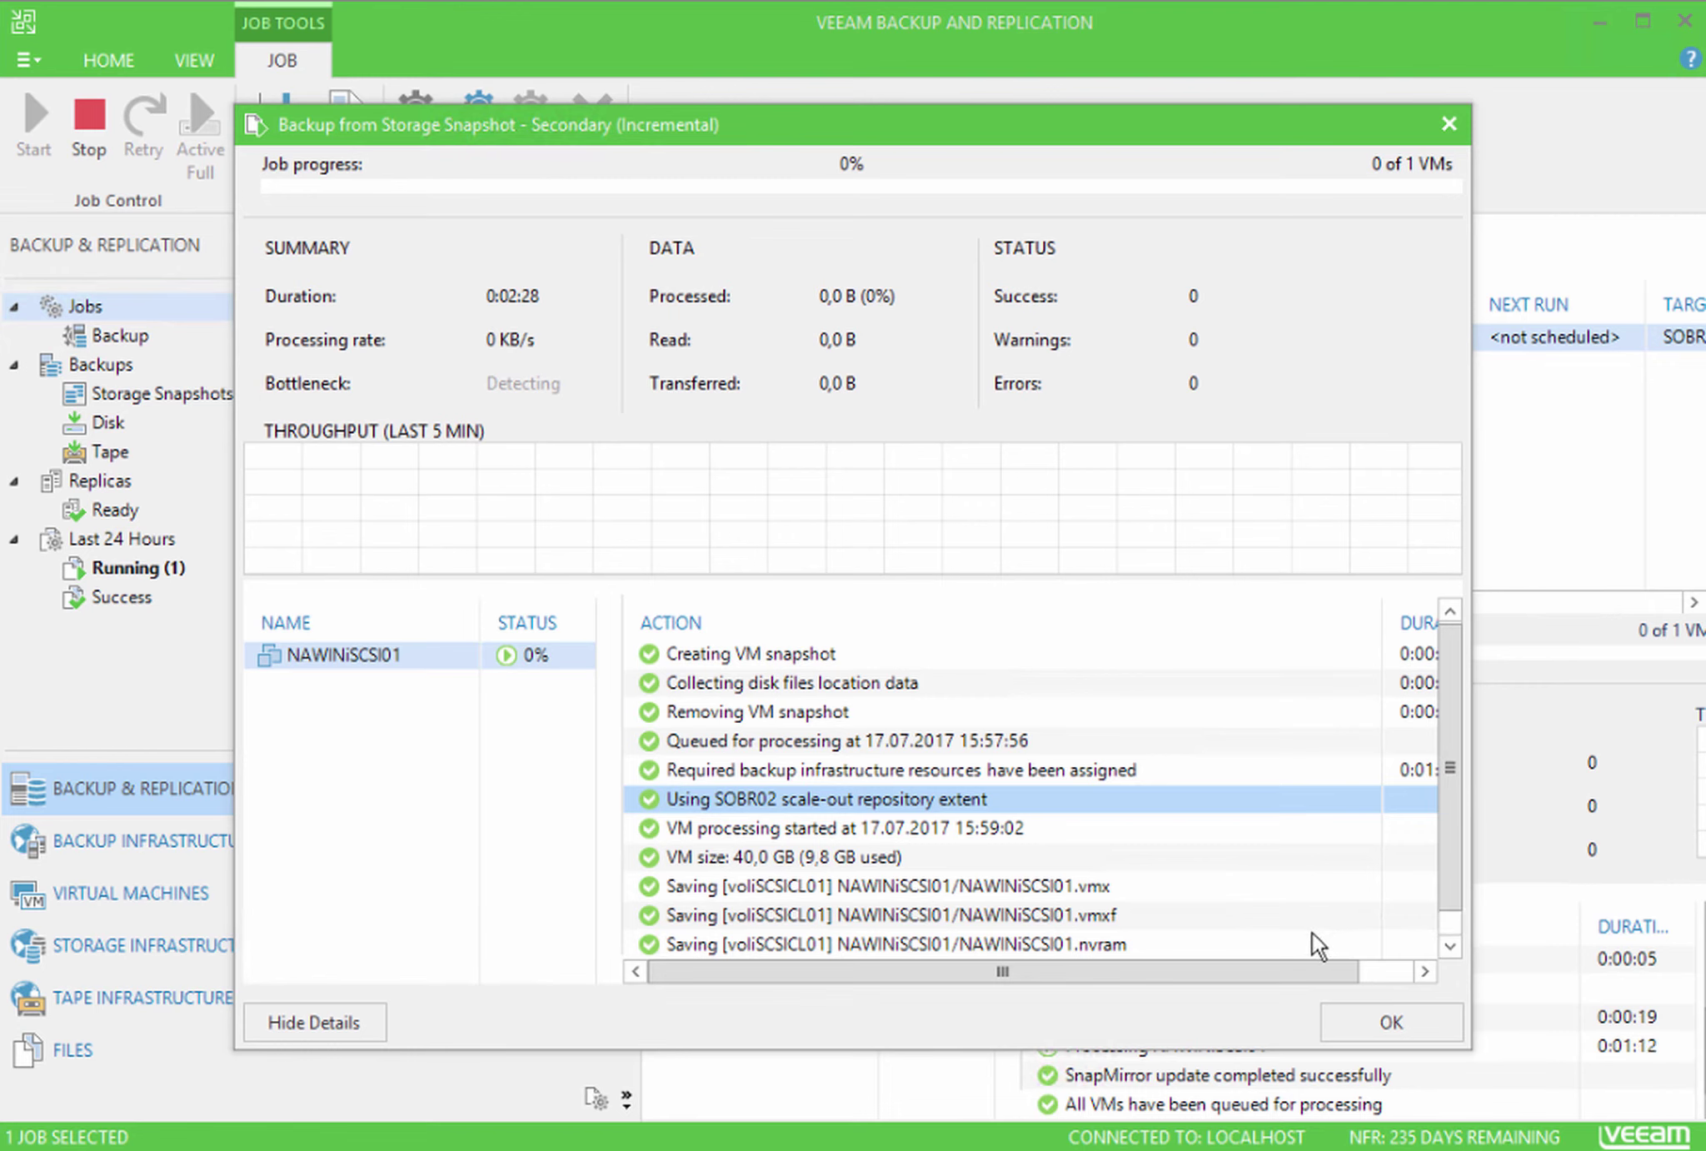
Fit the Action column to its full text and read the backup proxy and Hard disk 1 entries for NAWINiSCSI01
{"action": "left_click", "coordinate": [1312, 944]}
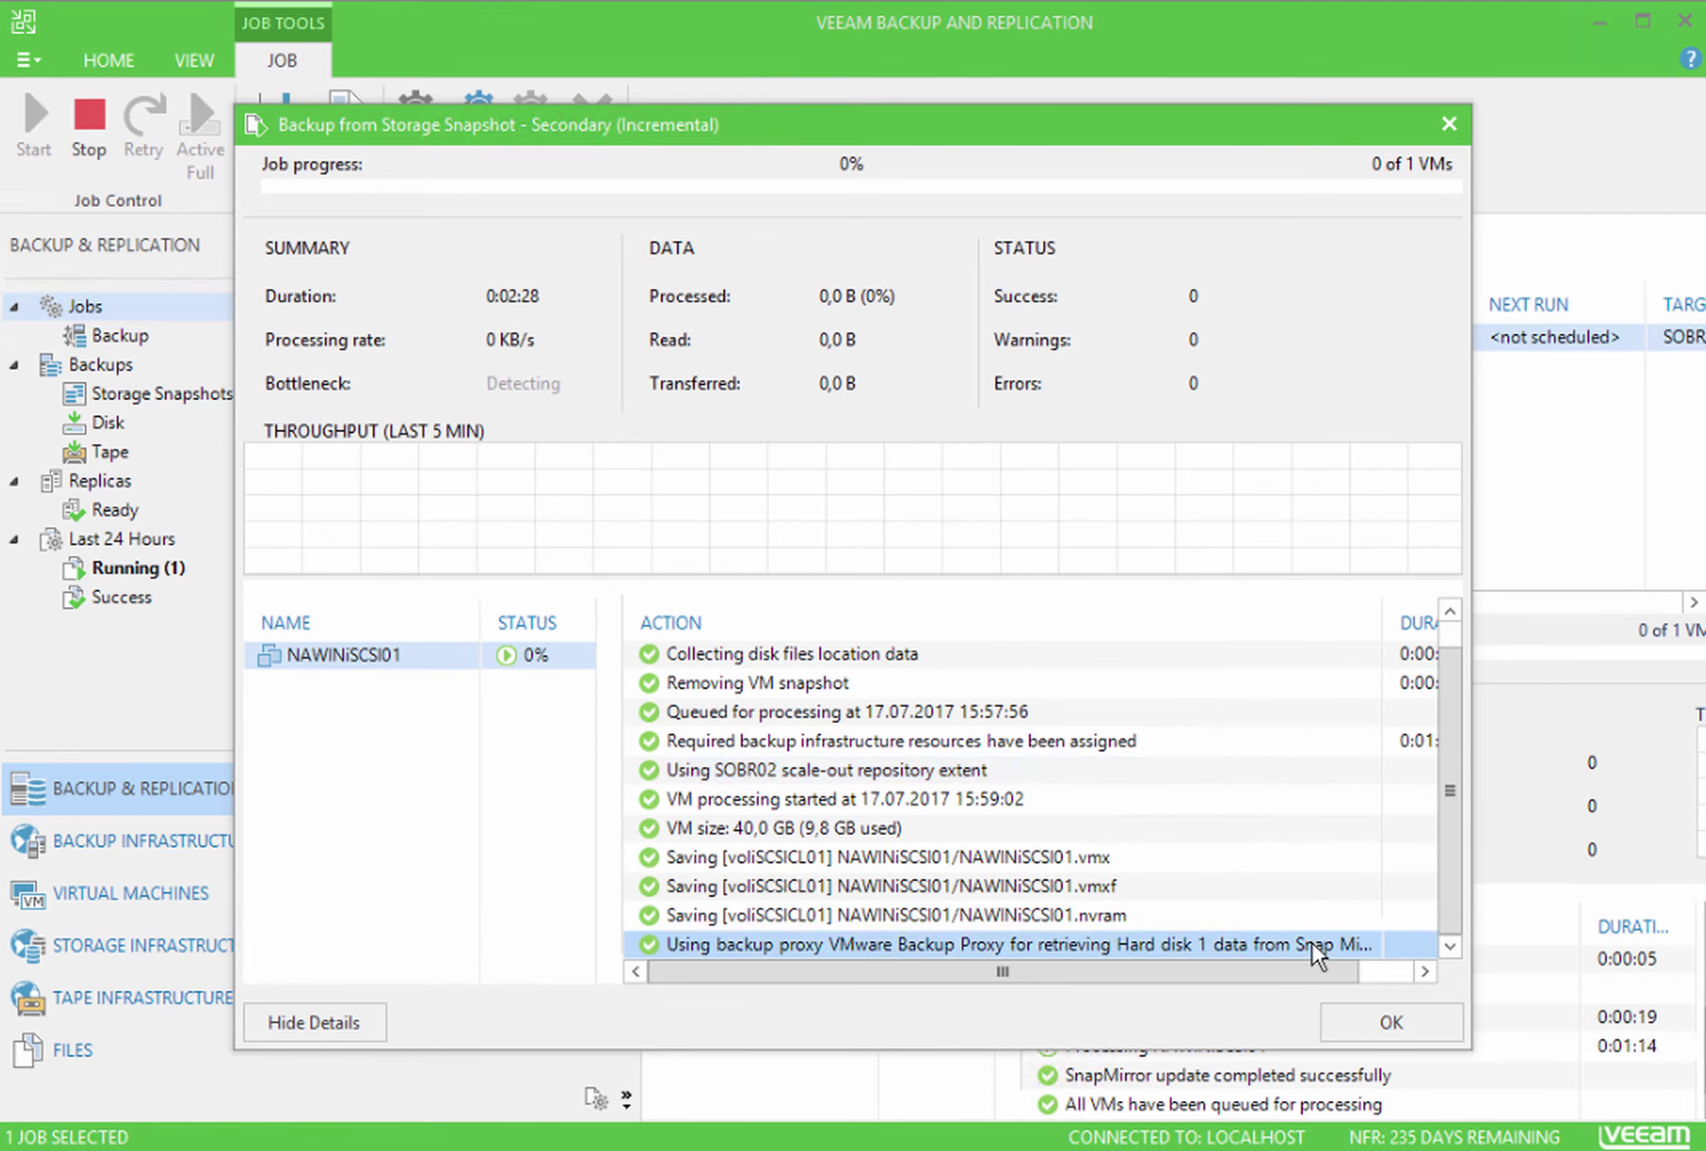
{"action": "double_click", "coordinate": [1383, 611]}
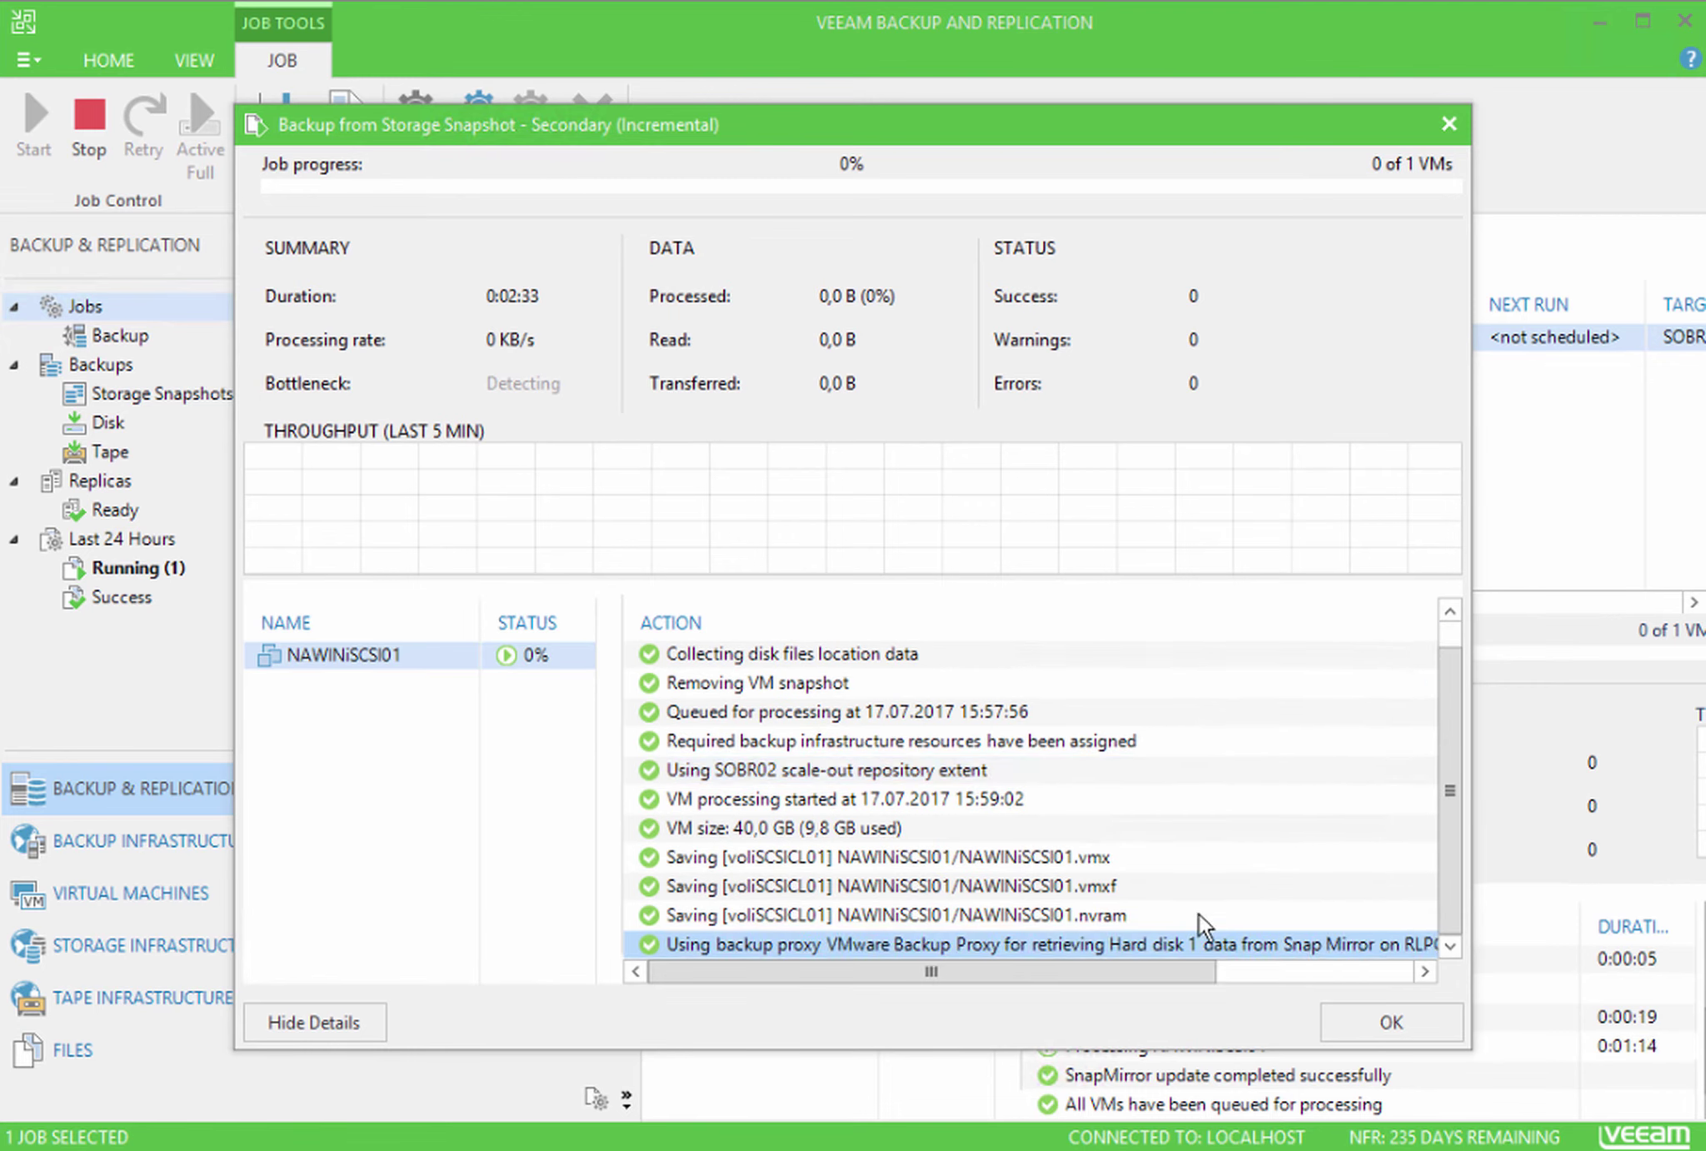
{"action": "left_click_drag", "start_coordinate": [1158, 971], "coordinate": [1306, 964]}
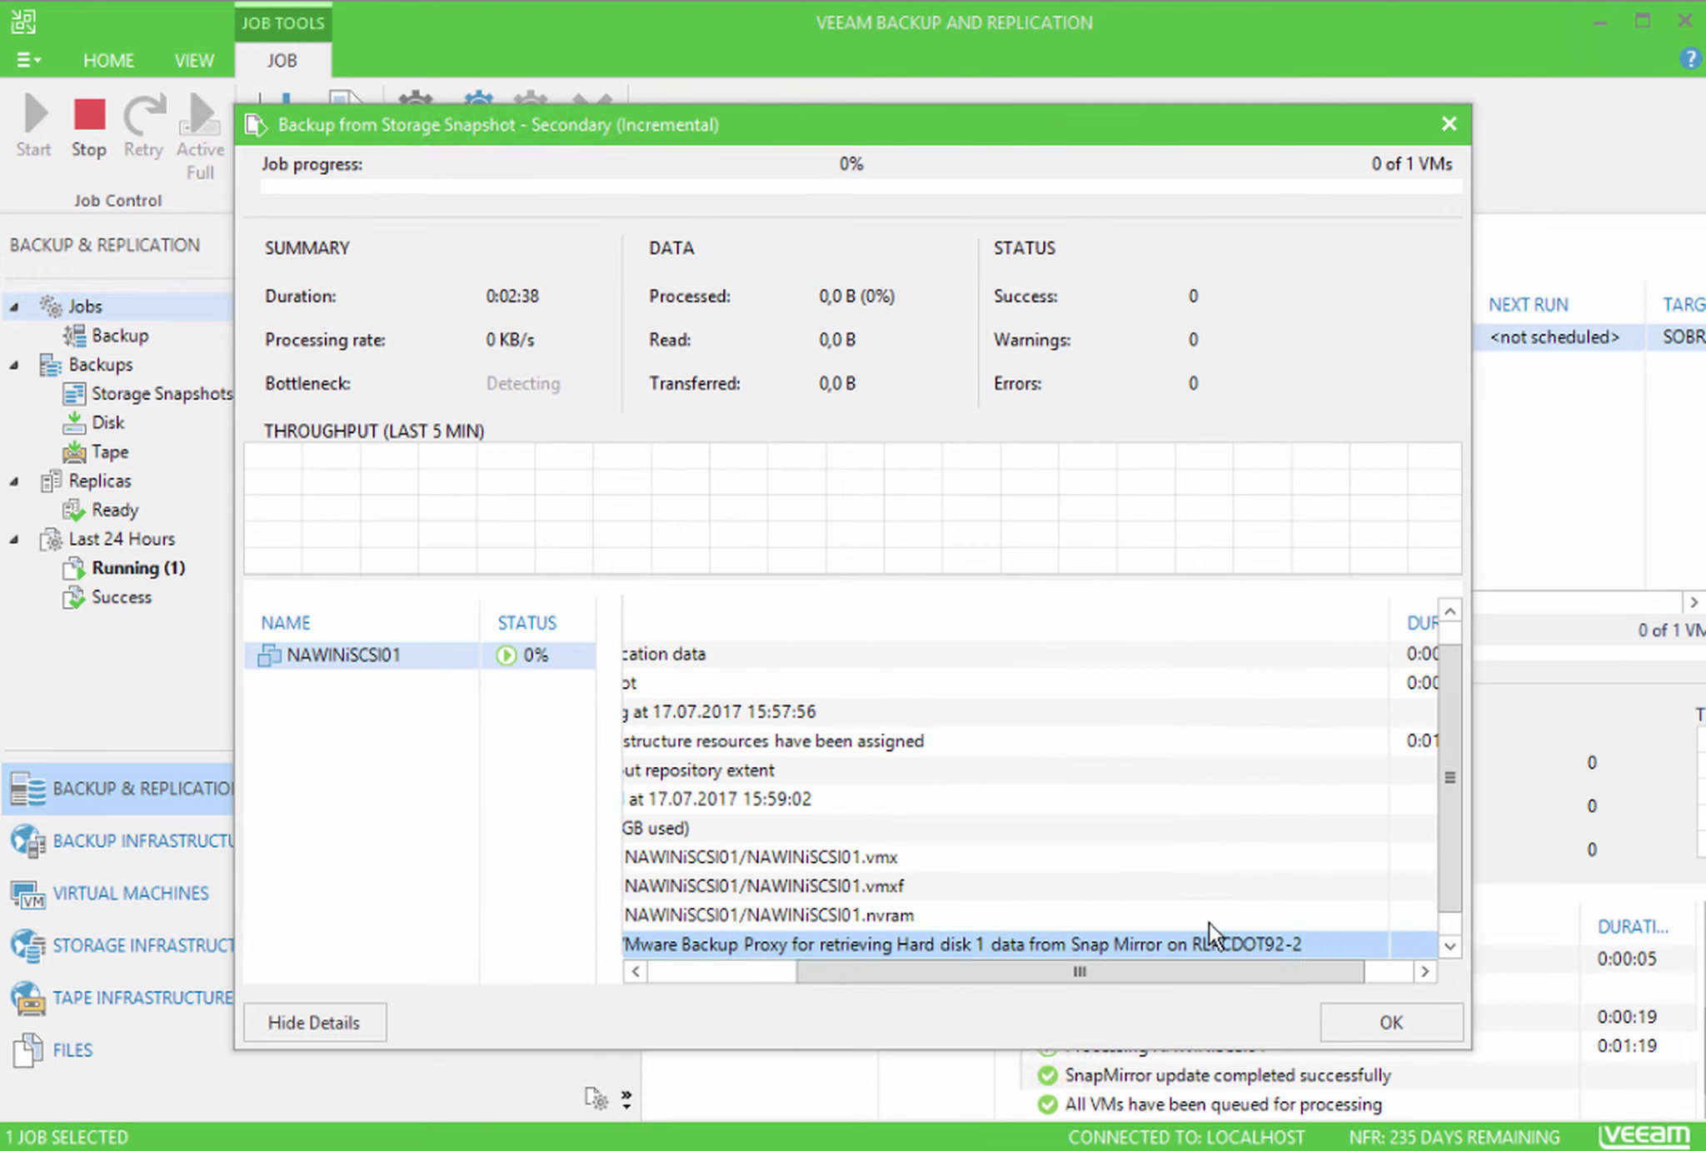
{"action": "left_click_drag", "start_coordinate": [1197, 975], "coordinate": [925, 1002]}
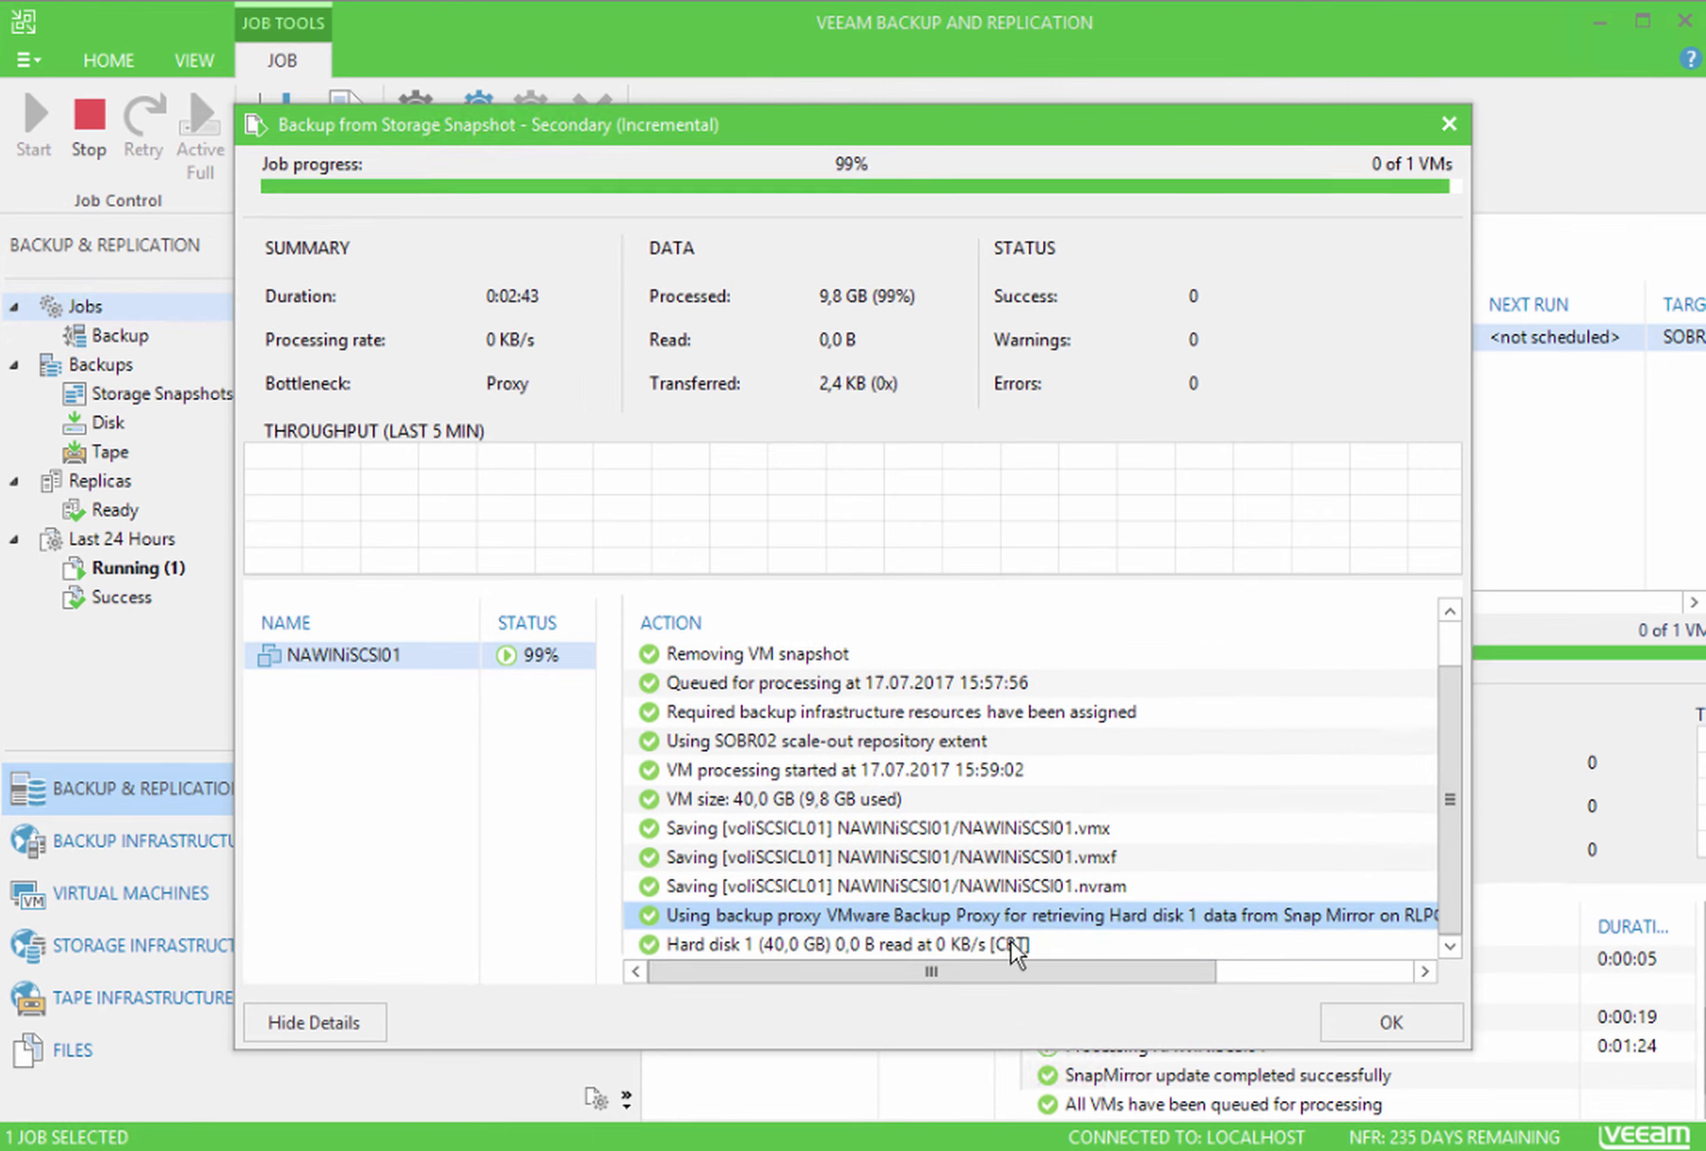
{"action": "left_click", "coordinate": [1035, 943]}
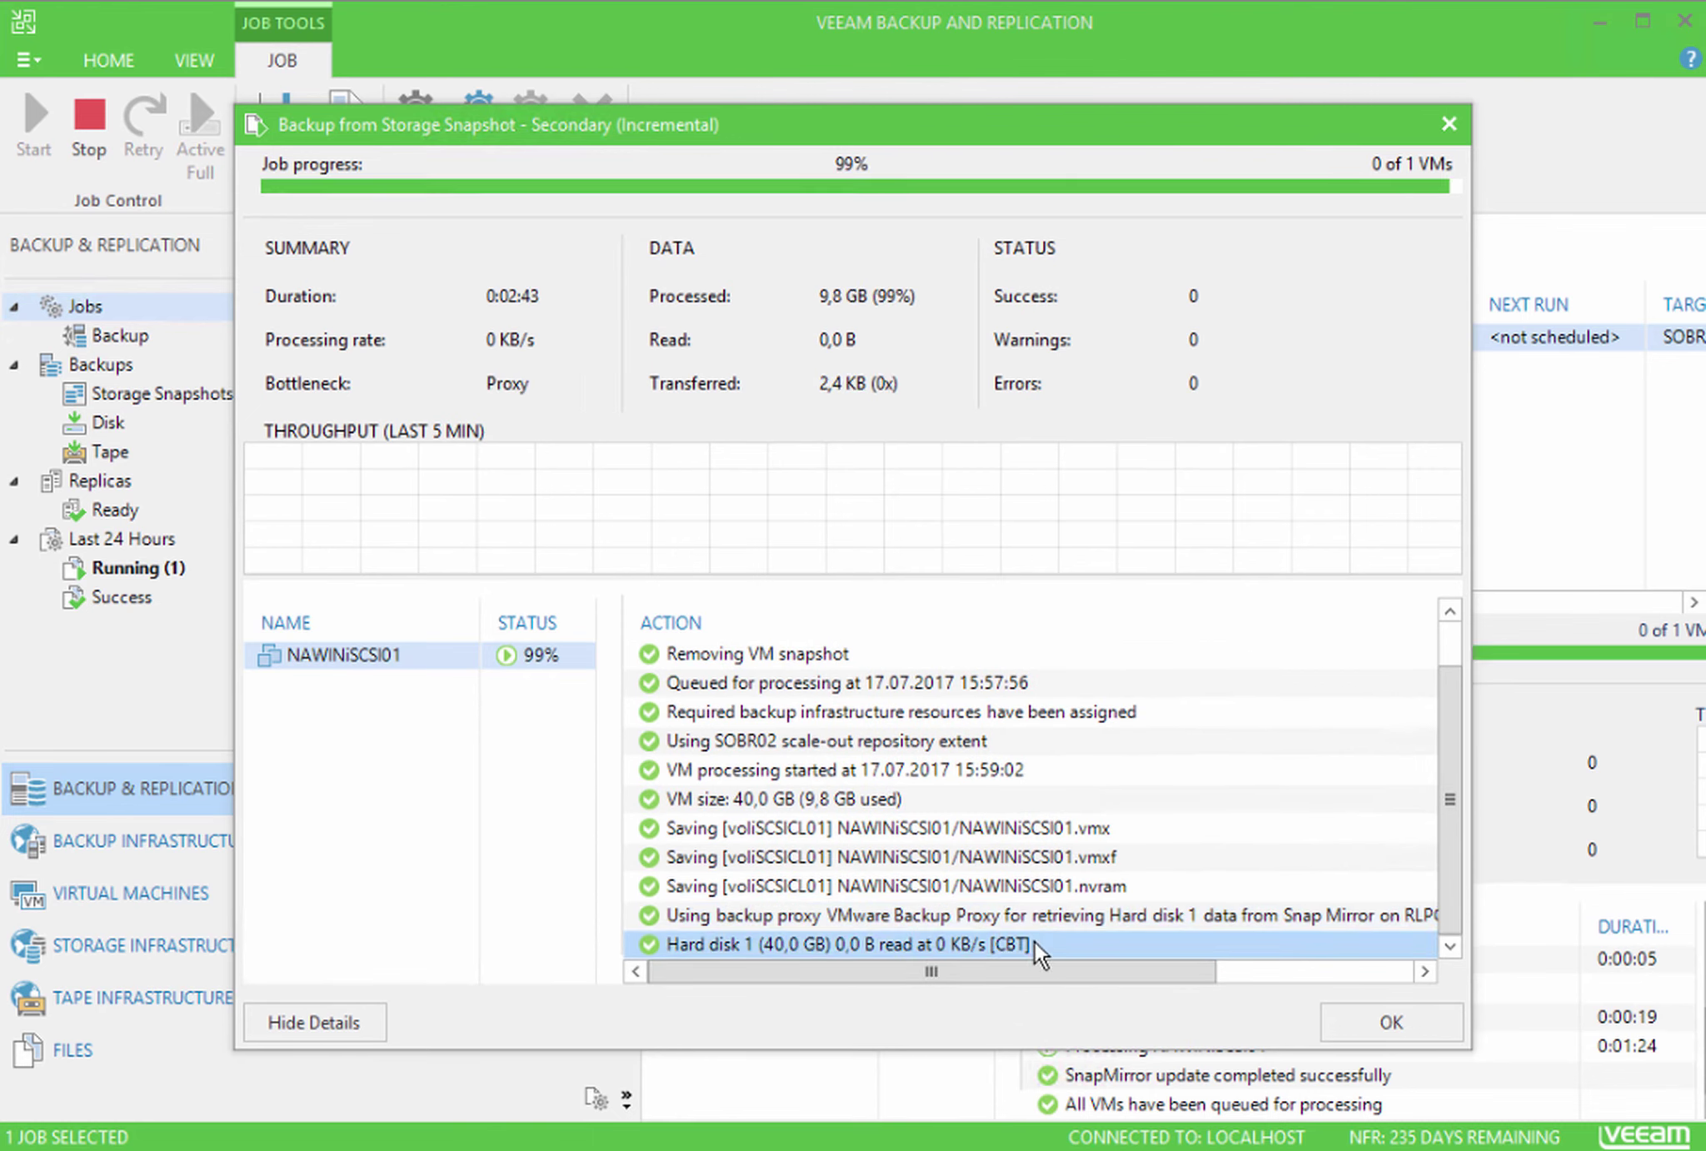
Examine the whole job's closing log entries, covering VM queueing, storage snapshot deletion, target volume clone deletion and job finish
{"action": "left_click", "coordinate": [683, 943]}
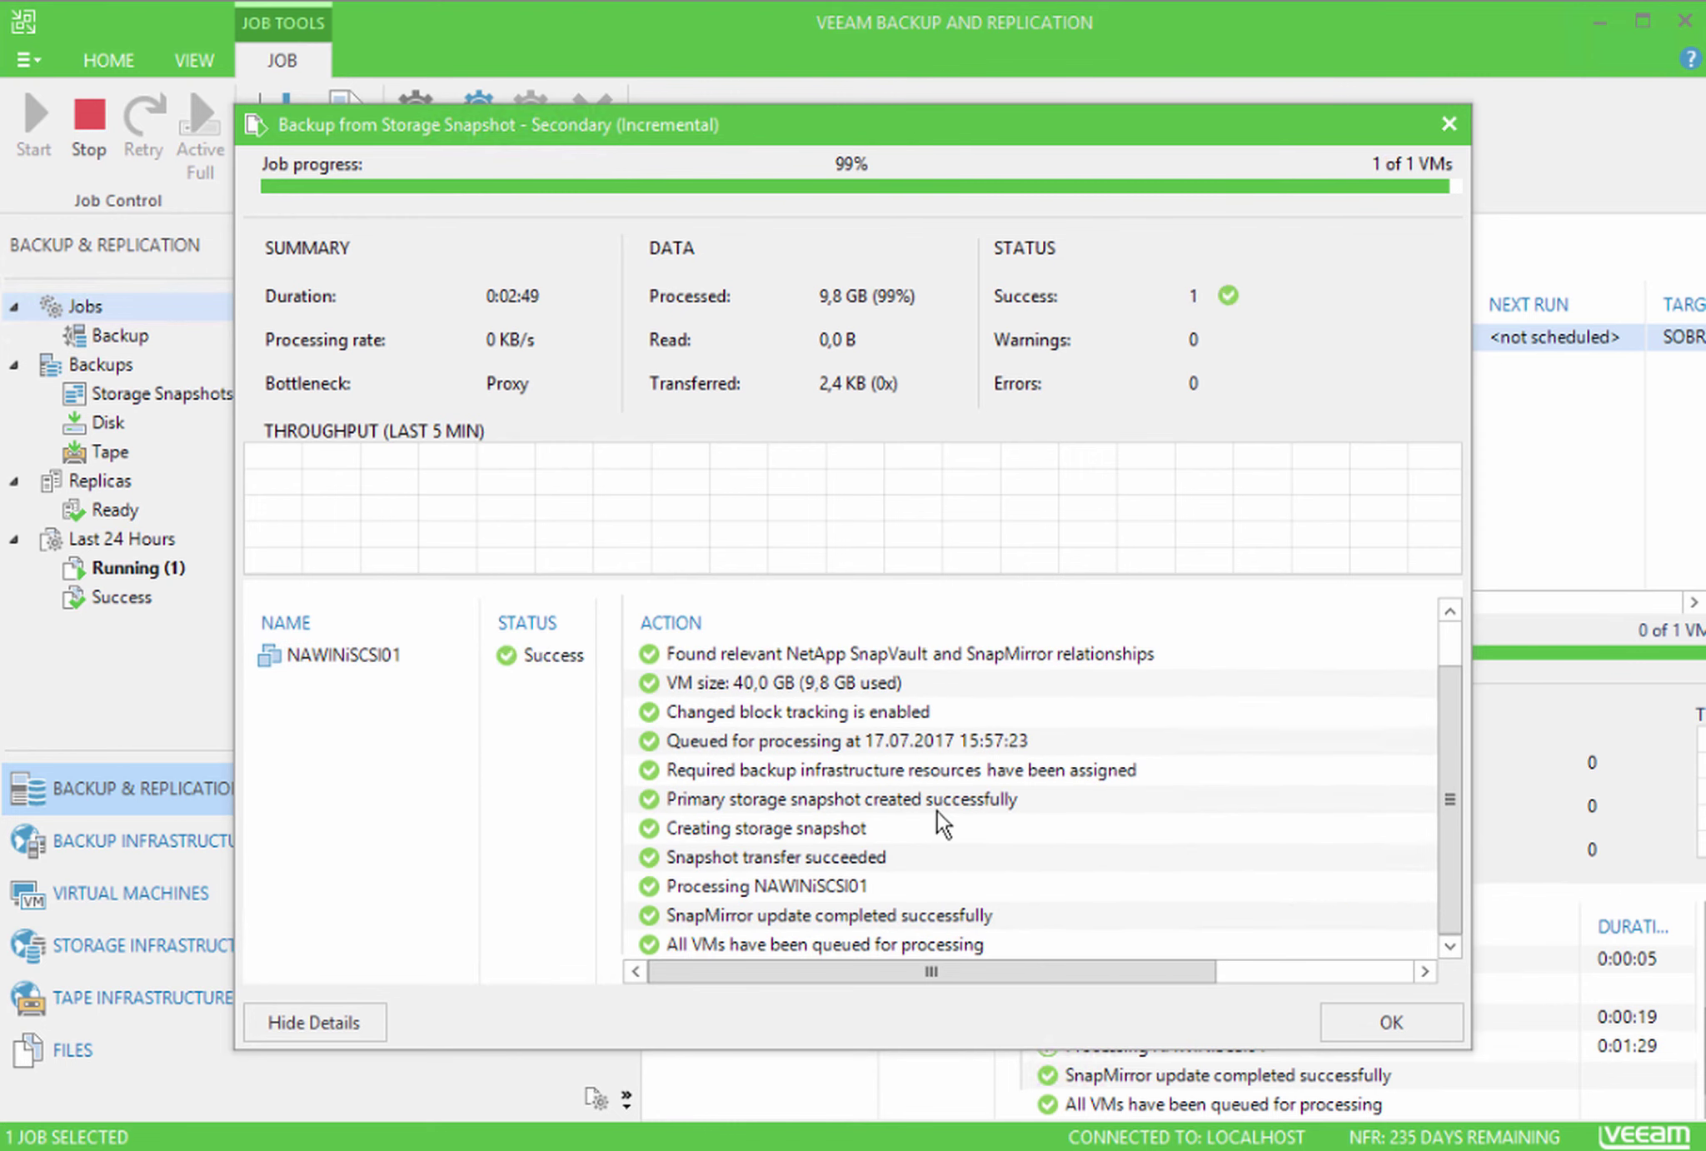
{"action": "left_click", "coordinate": [938, 944]}
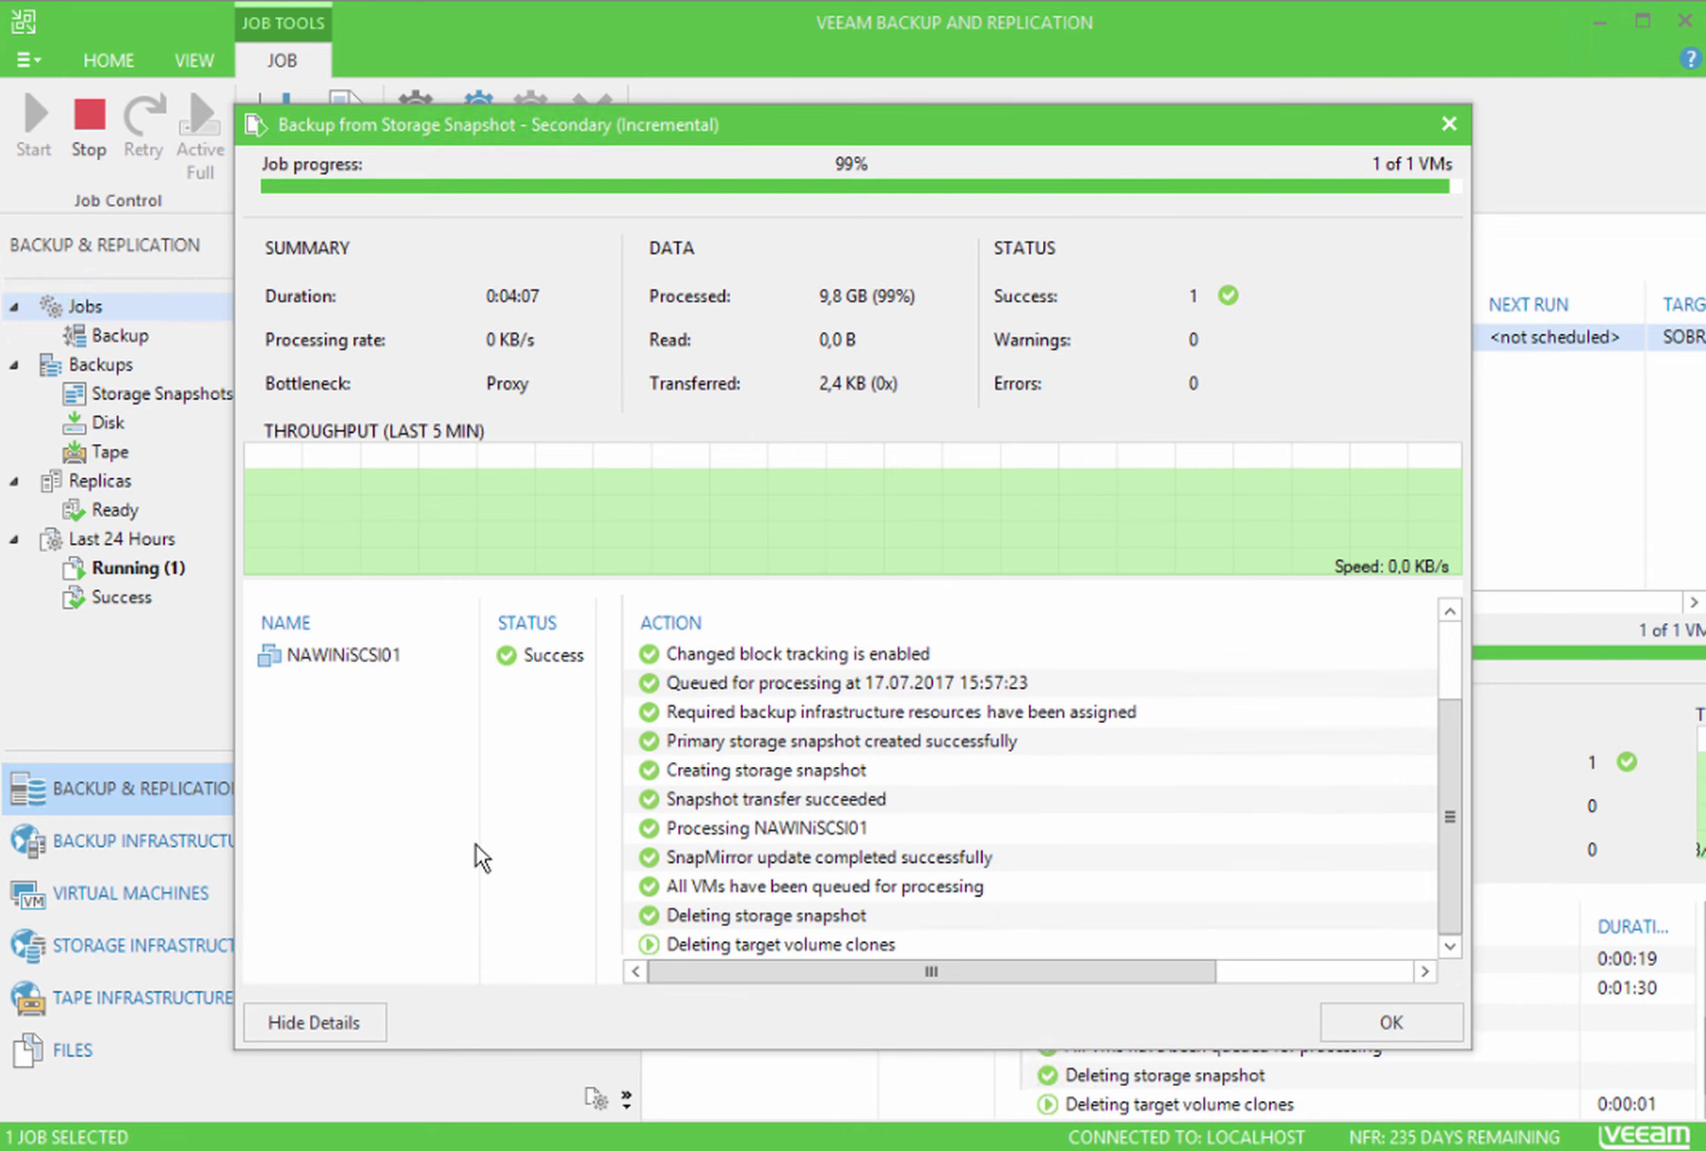
{"action": "left_click", "coordinate": [888, 913]}
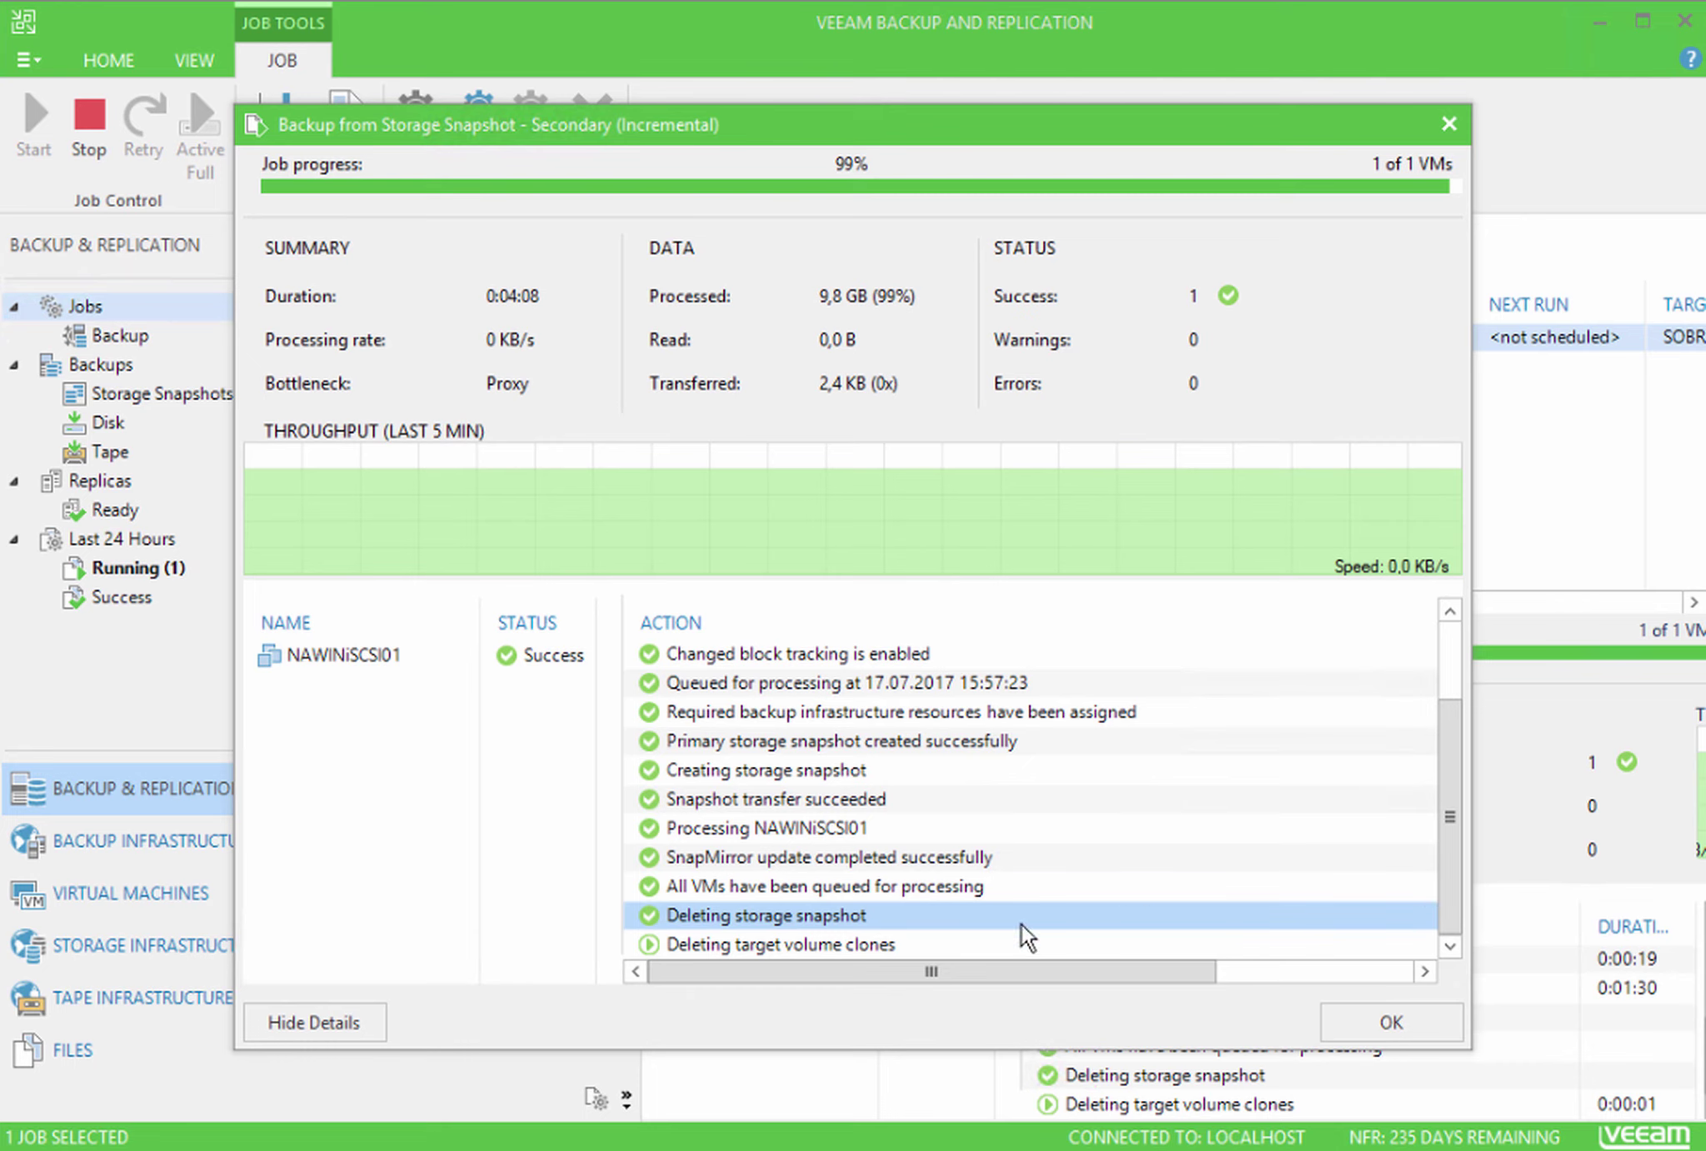
{"action": "left_click", "coordinate": [960, 949]}
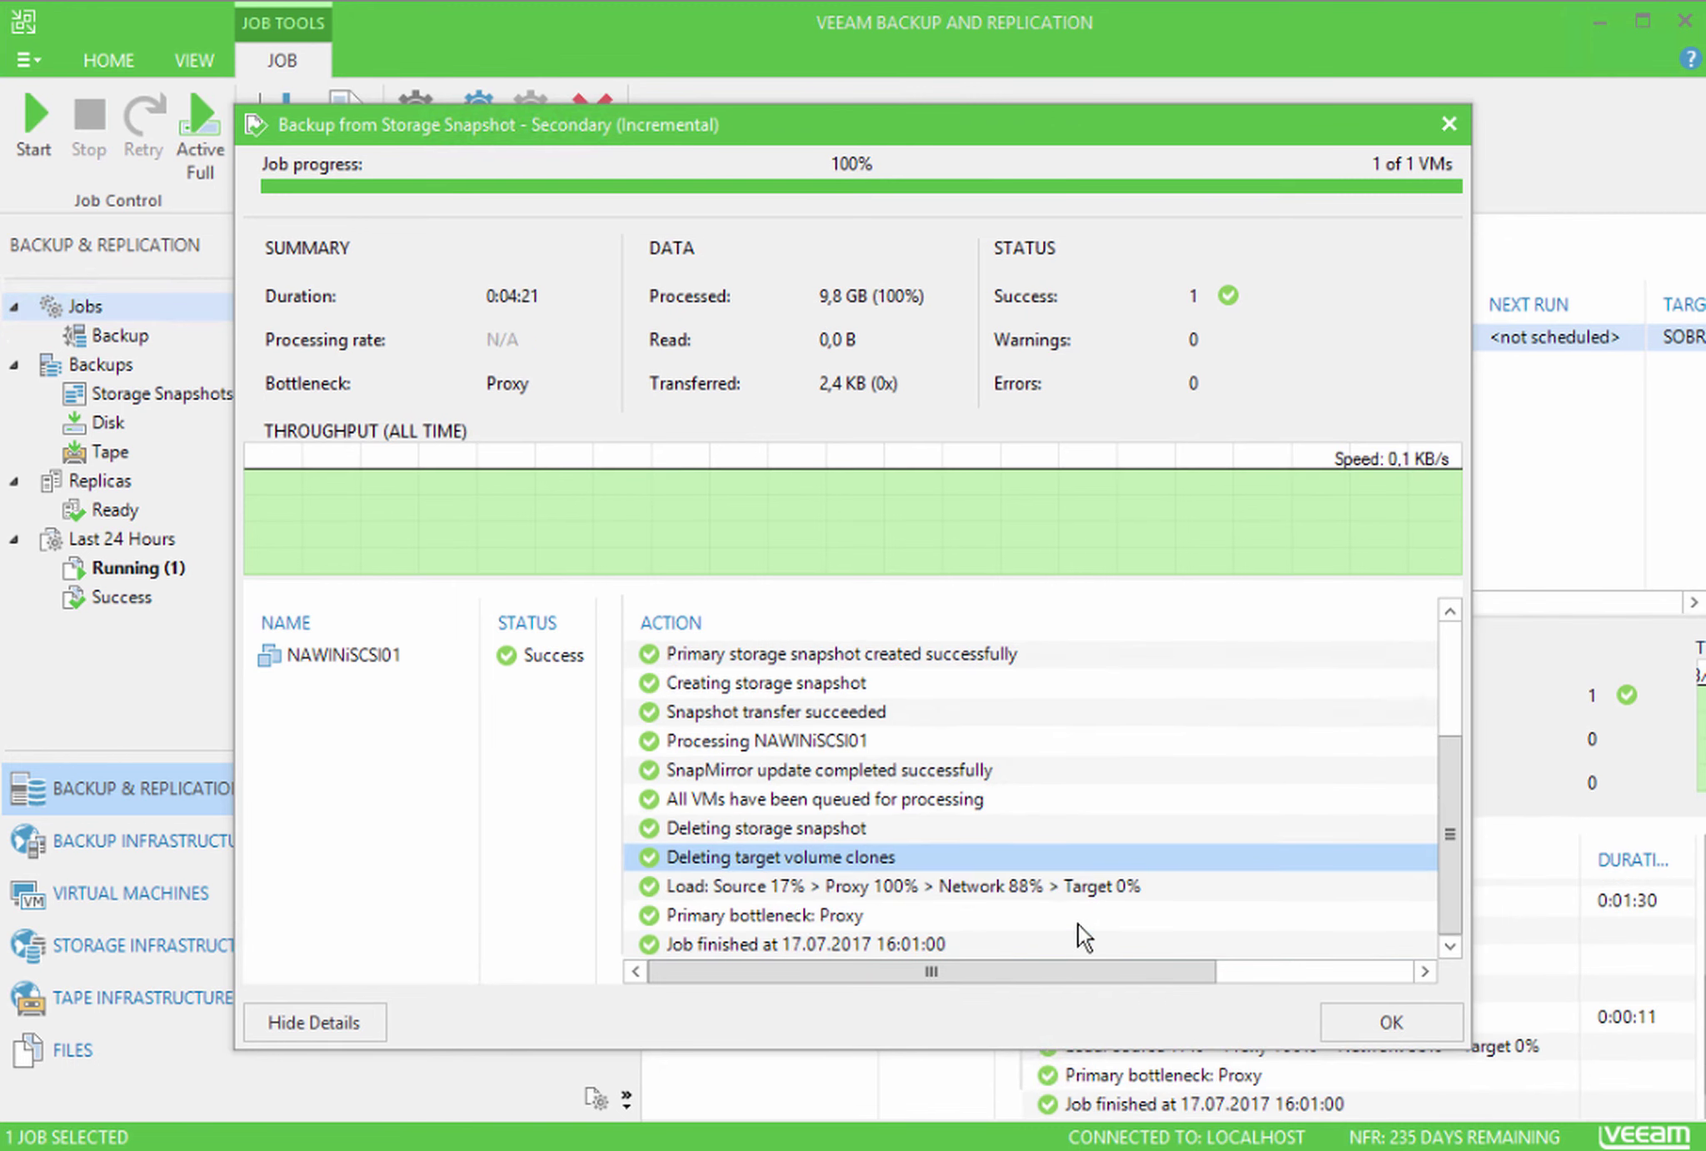
{"action": "left_click", "coordinate": [1080, 938]}
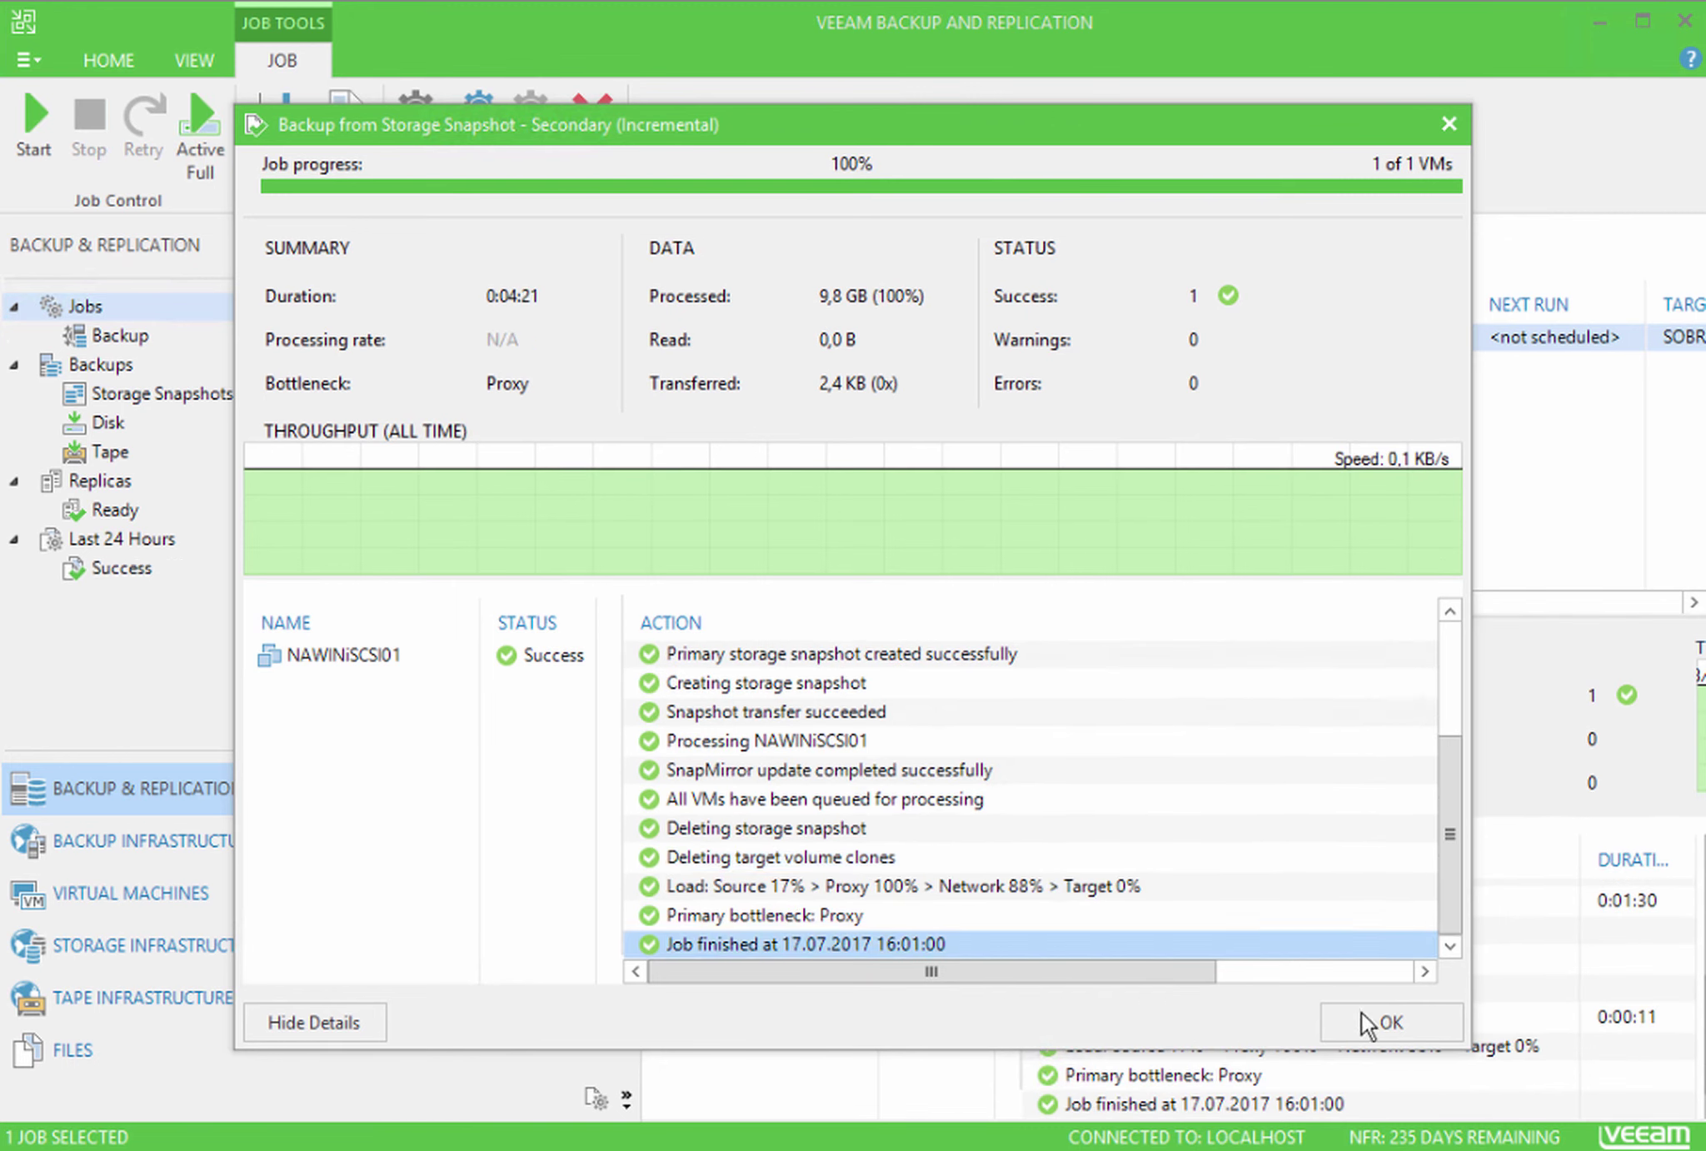